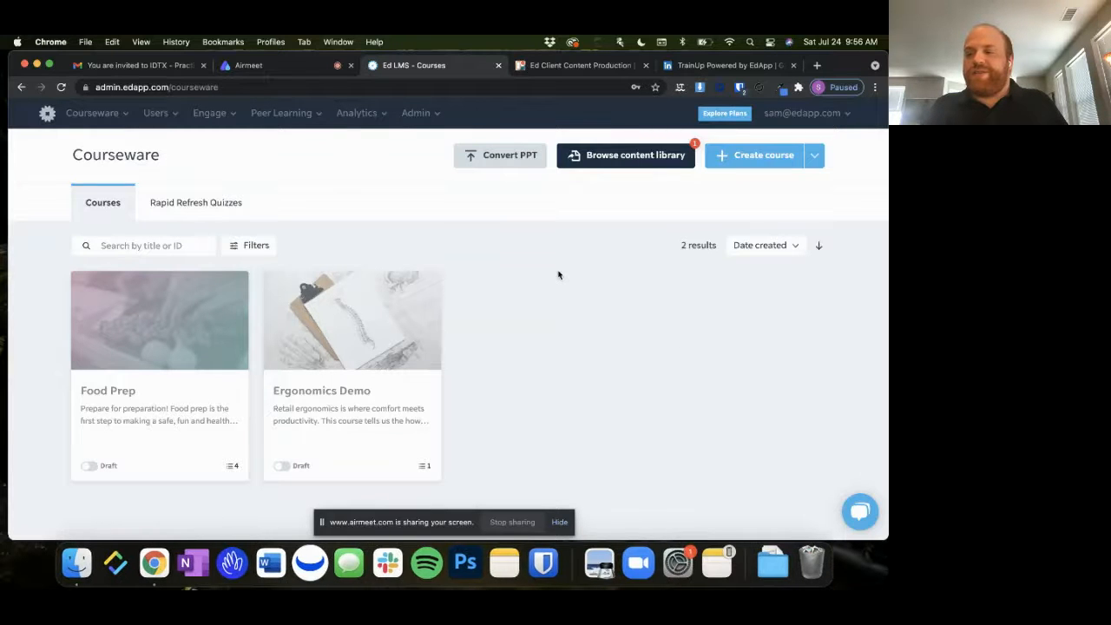
Open the content library and browse the ready-made courses by category, from Trending to Leadership and Sales
left_click(635, 158)
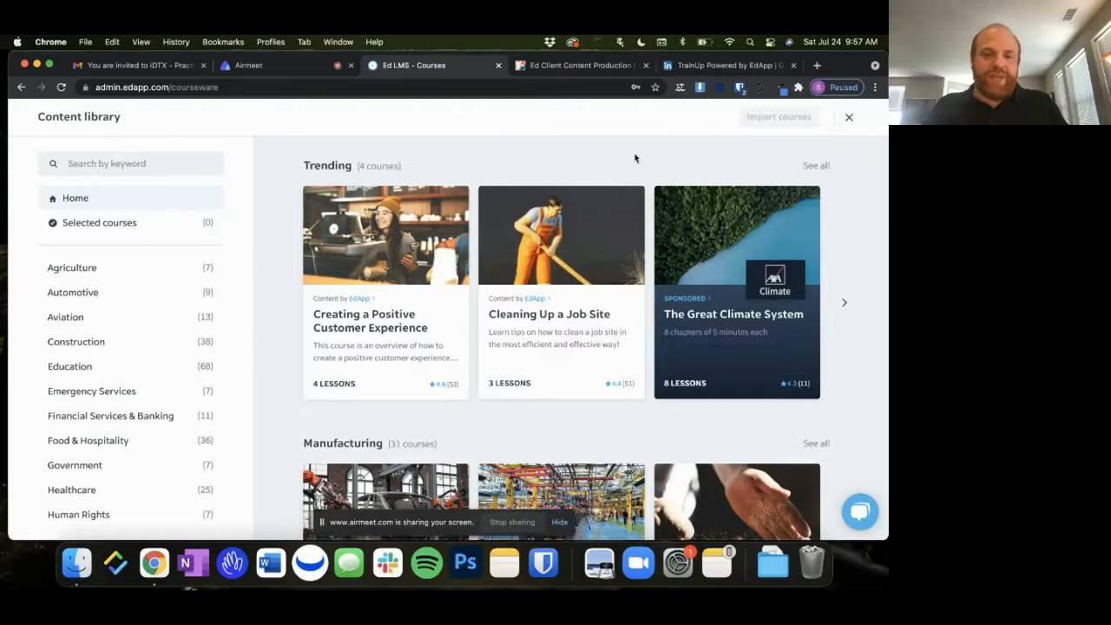
scroll(635, 158, "down", 5)
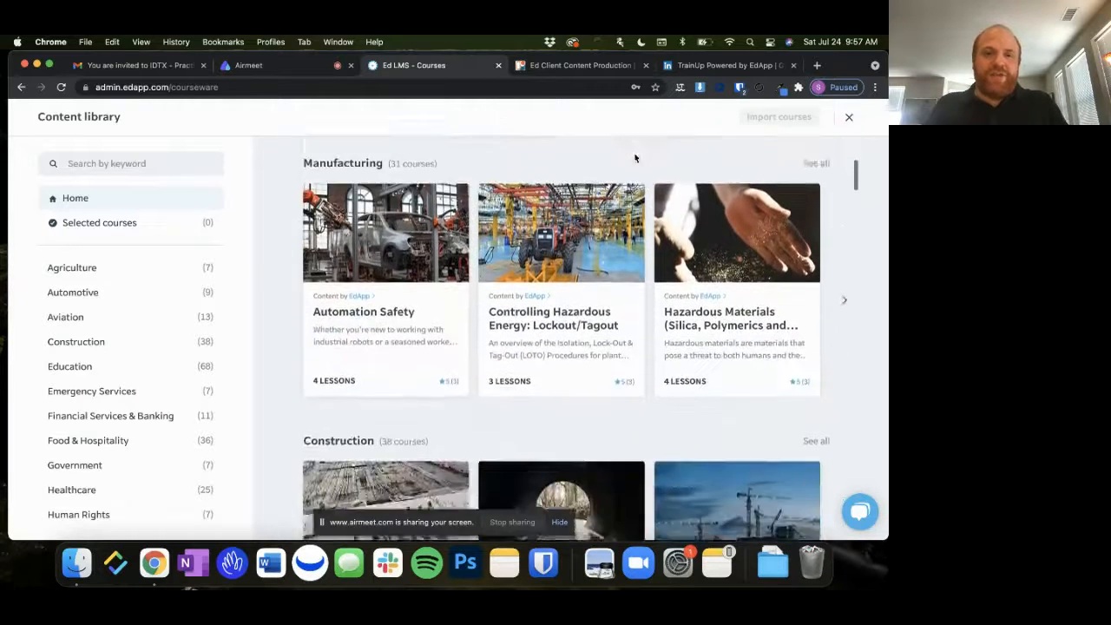
scroll(635, 158, "down", 5)
scroll(639, 165, "down", 5)
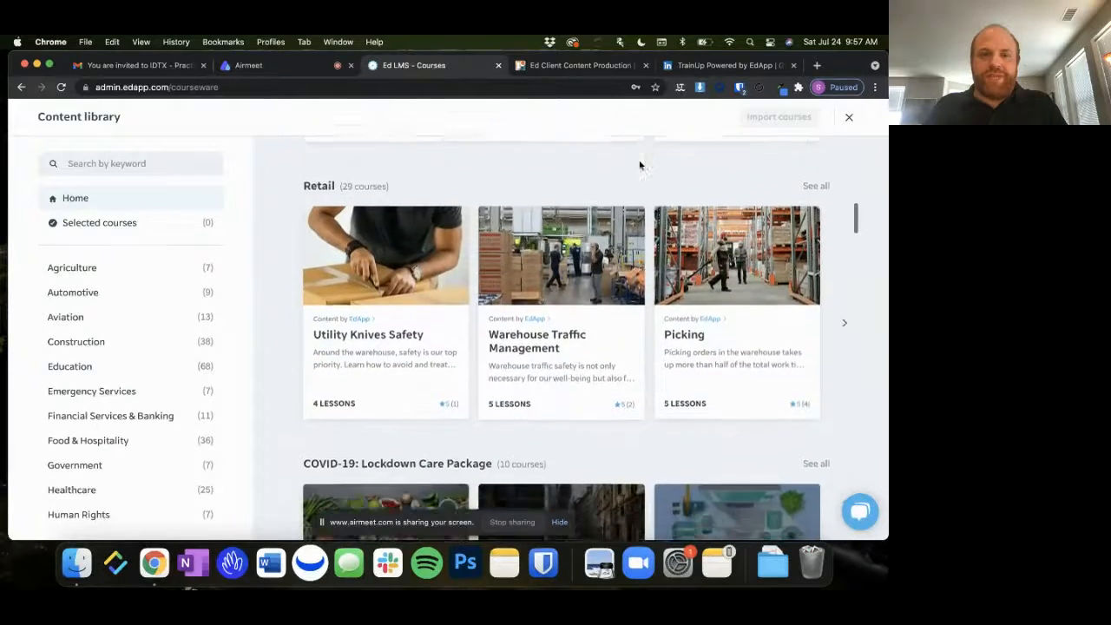
scroll(639, 165, "down", 4)
scroll(639, 165, "up", 15)
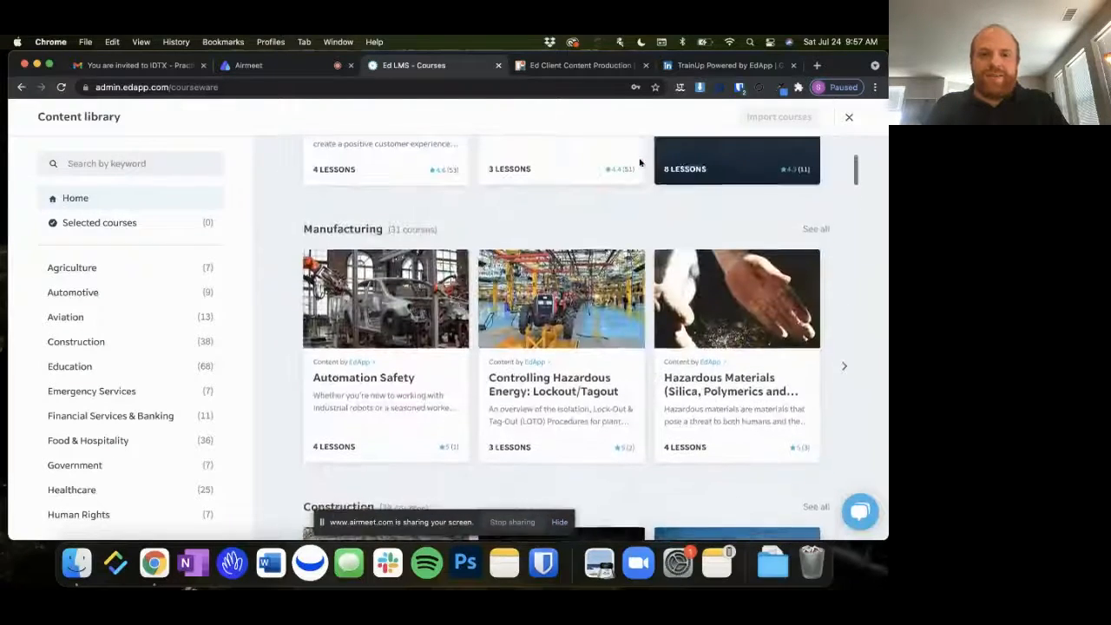
scroll(640, 162, "down", 4)
scroll(640, 163, "down", 8)
scroll(640, 163, "down", 8)
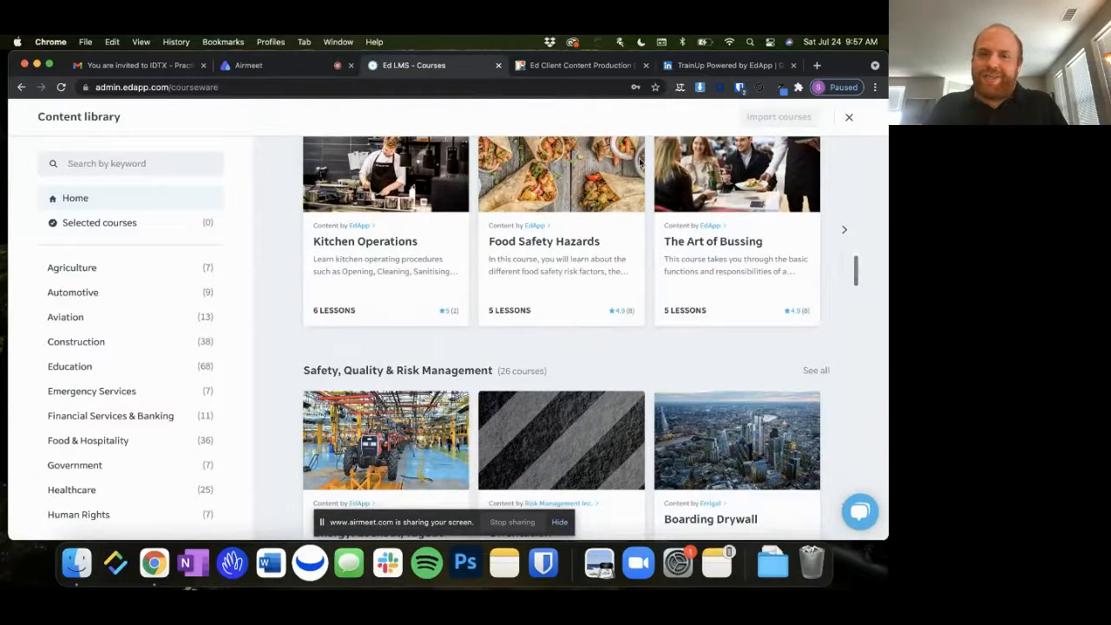
scroll(640, 163, "up", 1)
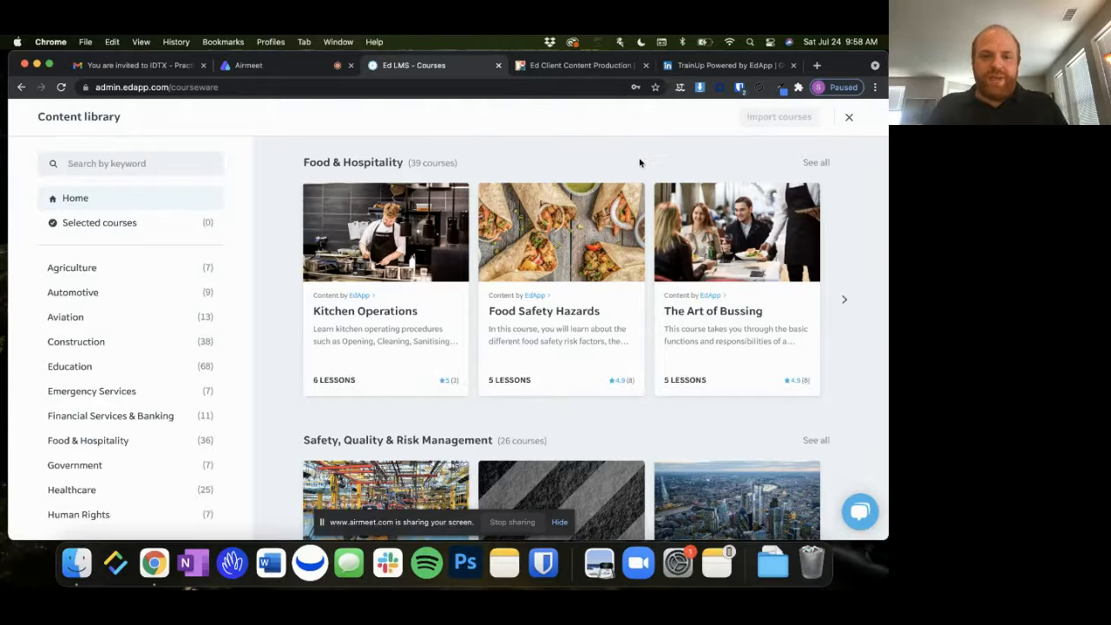
scroll(587, 278, "down", 5)
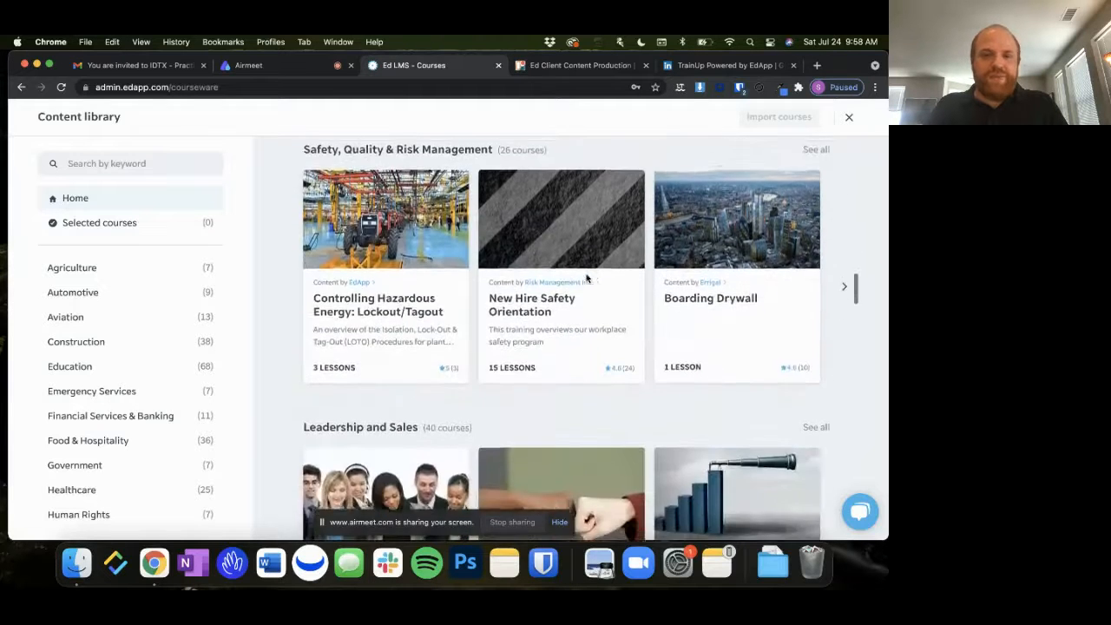
scroll(586, 278, "down", 10)
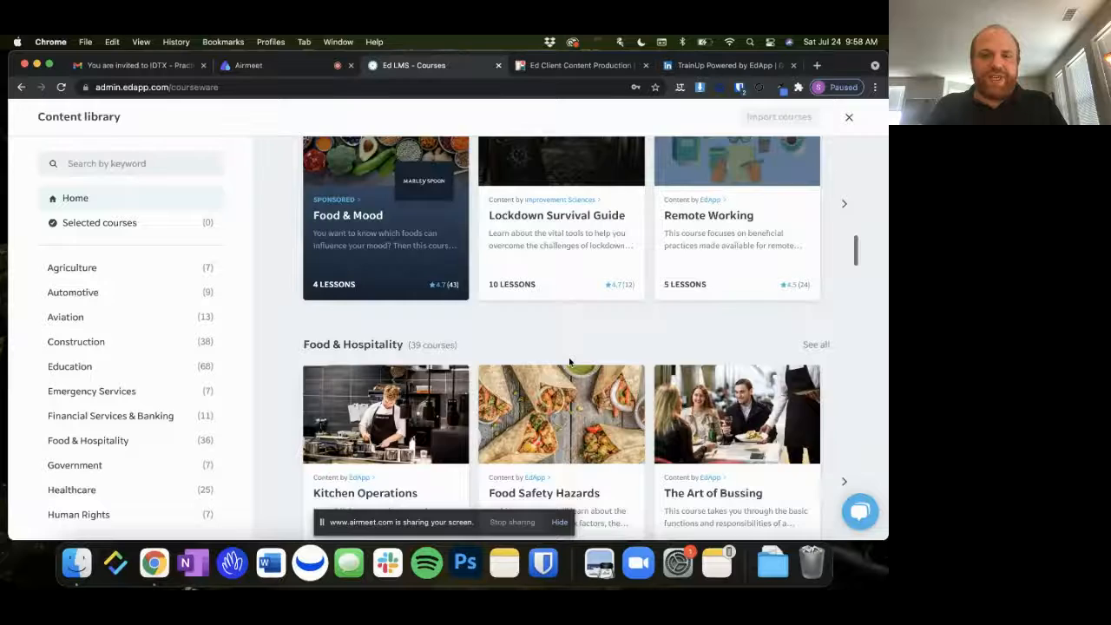
Preview the Food Safety Hazards course from Food & Hospitality up to the third slide of its first lesson
scroll(570, 363, "down", 3)
scroll(565, 359, "up", 1)
left_click(538, 351)
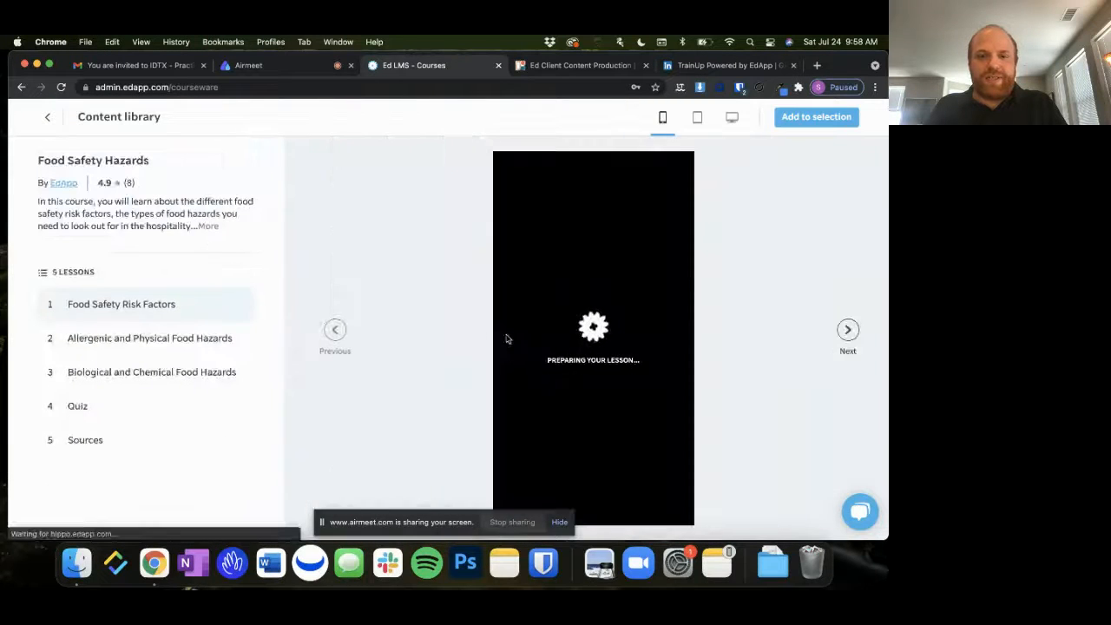
left_click(847, 331)
left_click(847, 332)
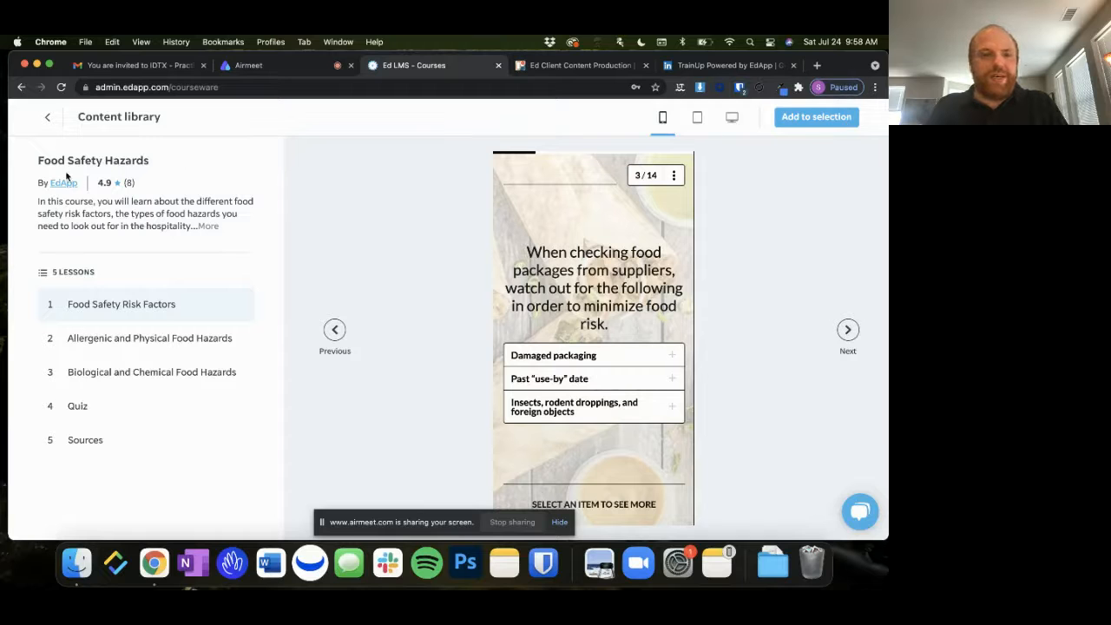
Select the Food Safety Hazards, Kitchen Operations and The Art of Bussing courses in the content library and import them
left_click(48, 116)
left_click(574, 298)
left_click(424, 300)
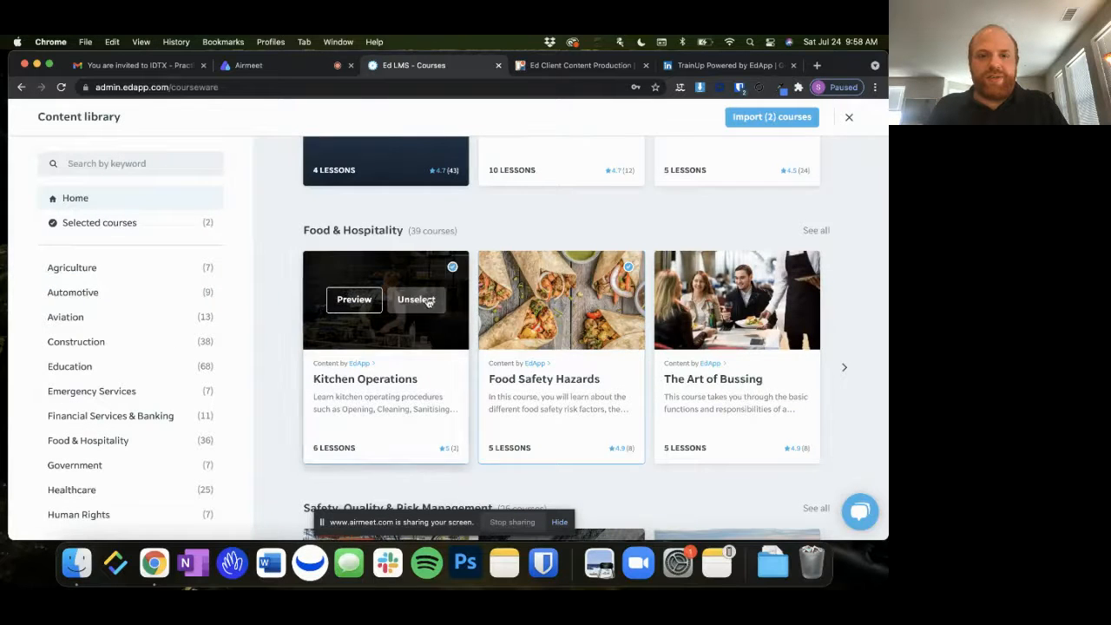
left_click(767, 299)
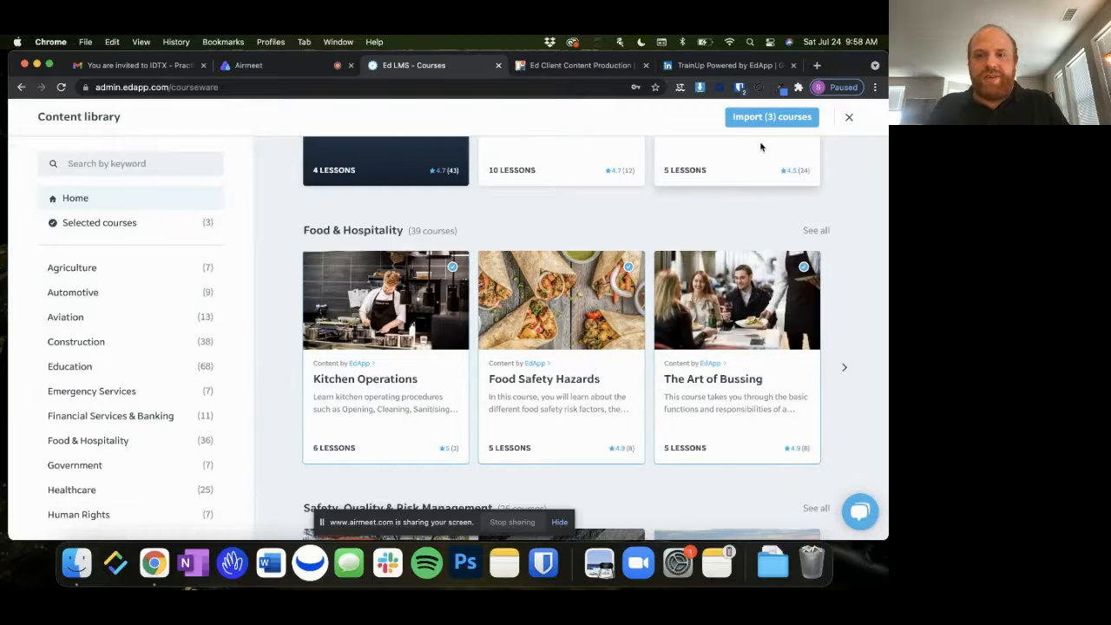
mouse_move(765, 392)
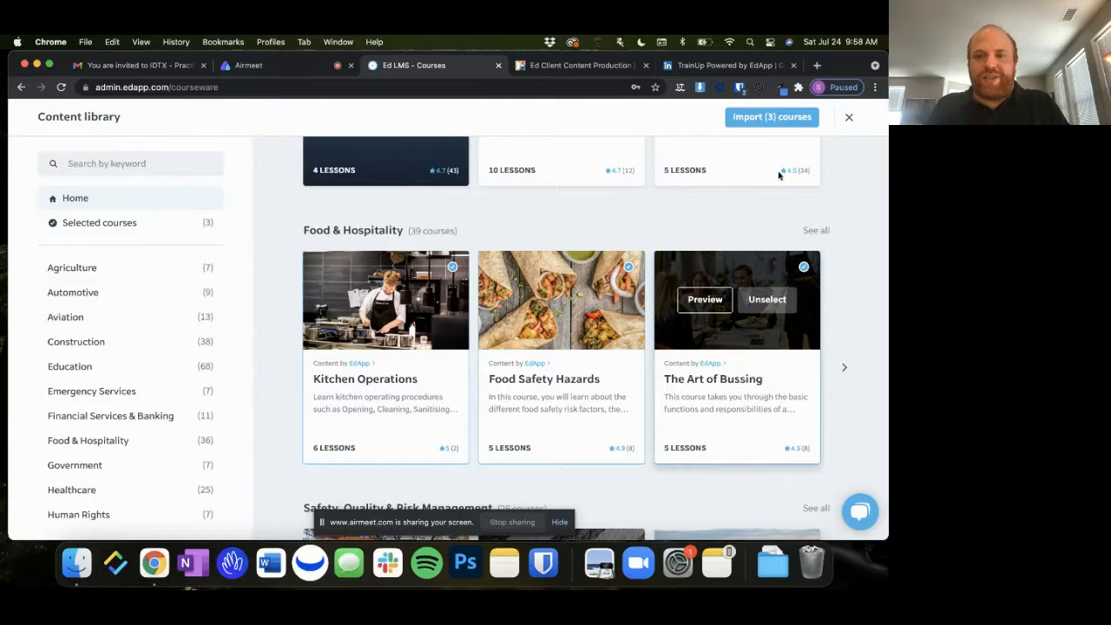
left_click(781, 117)
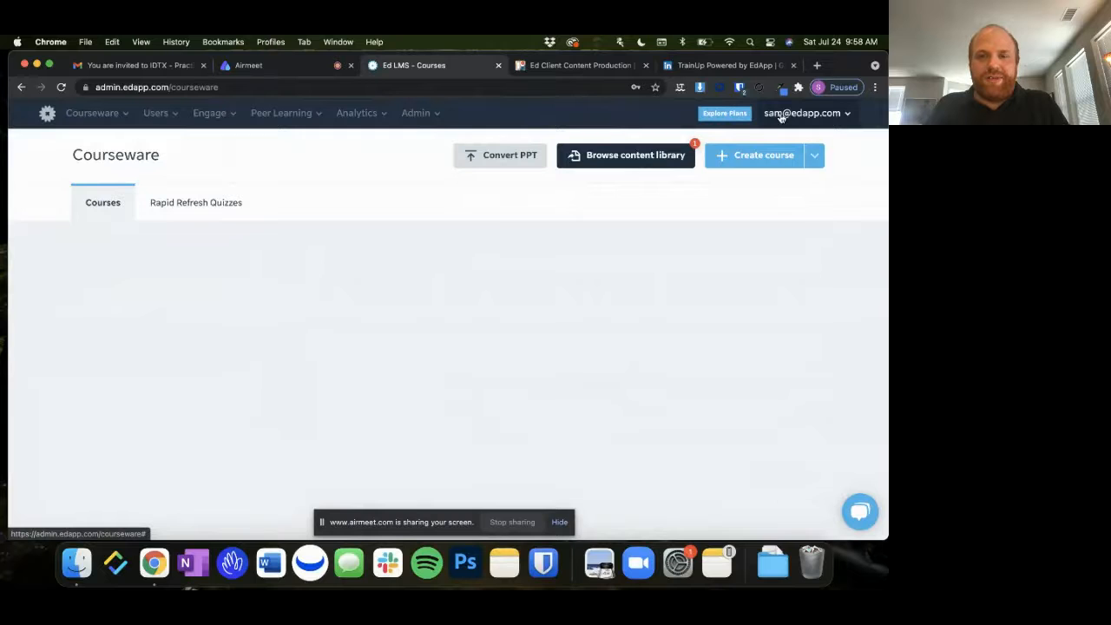
Look over the courseware list and open the Ergonomics Demo course for editing
scroll(741, 339, "down", 2)
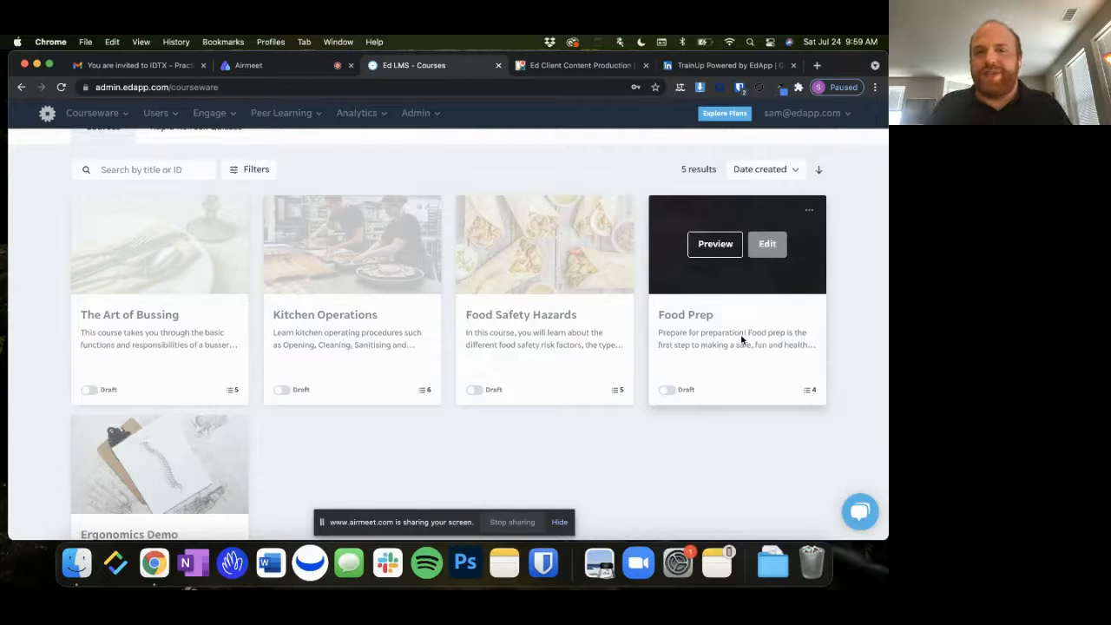
scroll(759, 425, "down", 2)
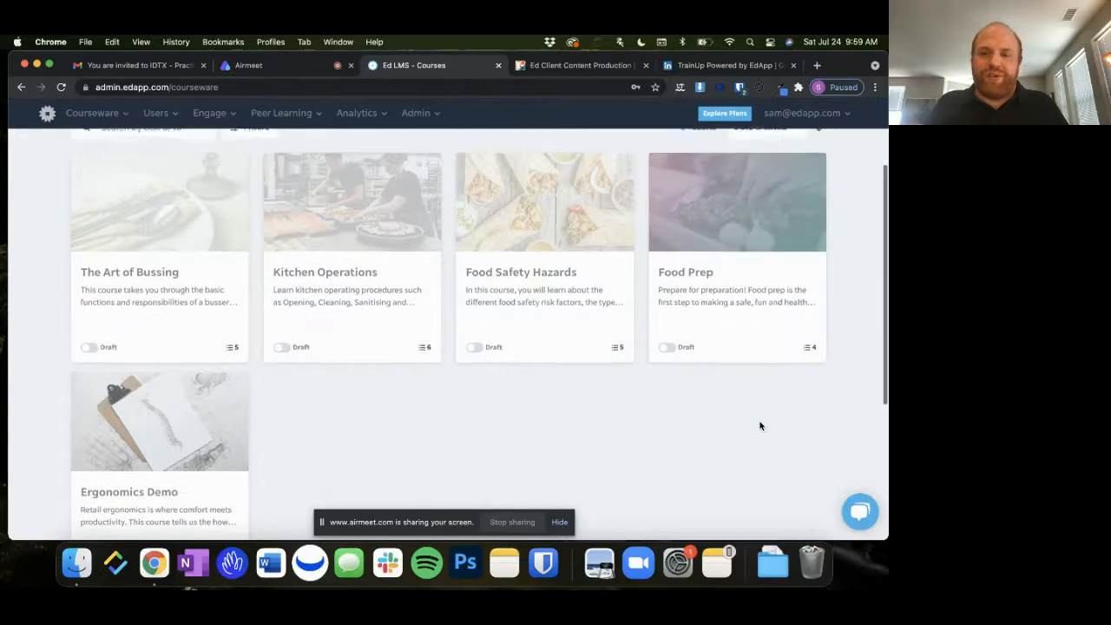
scroll(760, 425, "up", 1)
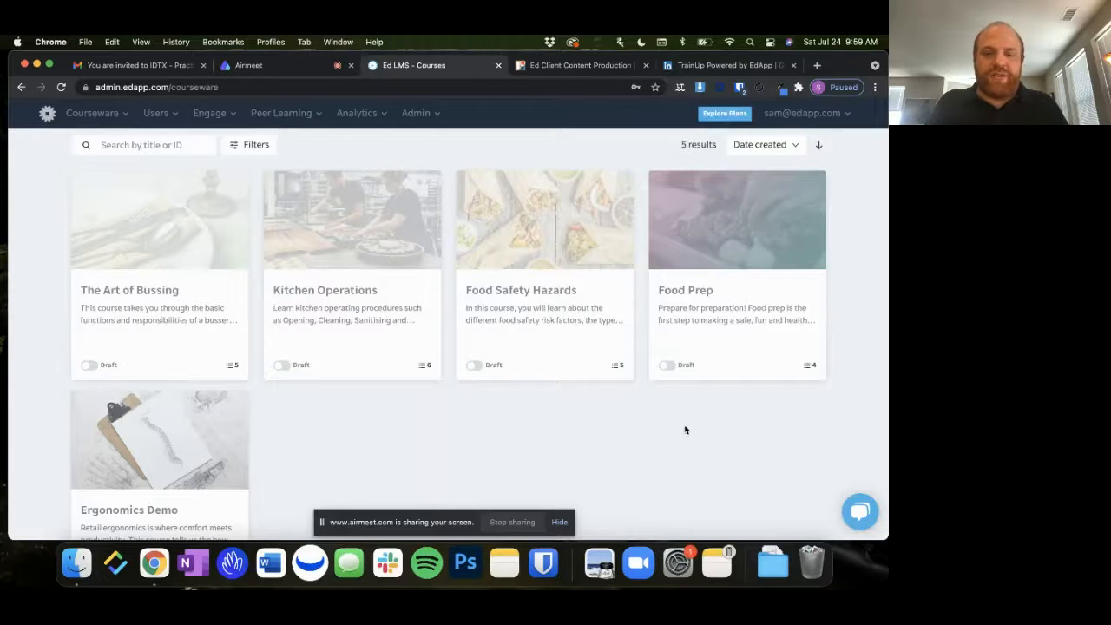
scroll(461, 427, "down", 2)
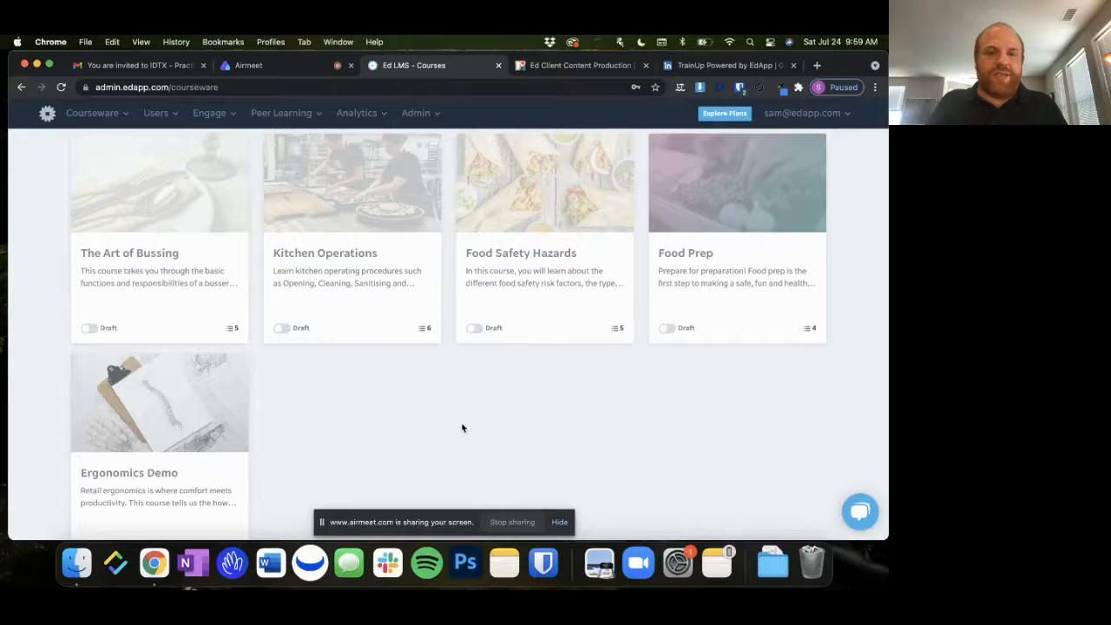
scroll(462, 427, "down", 2)
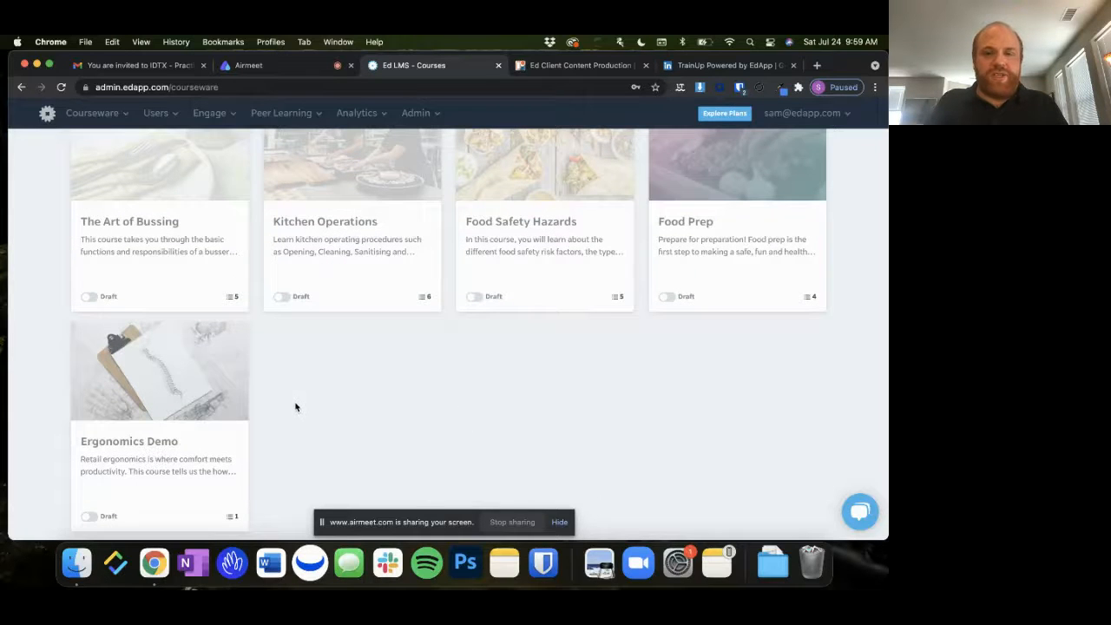
mouse_move(159, 399)
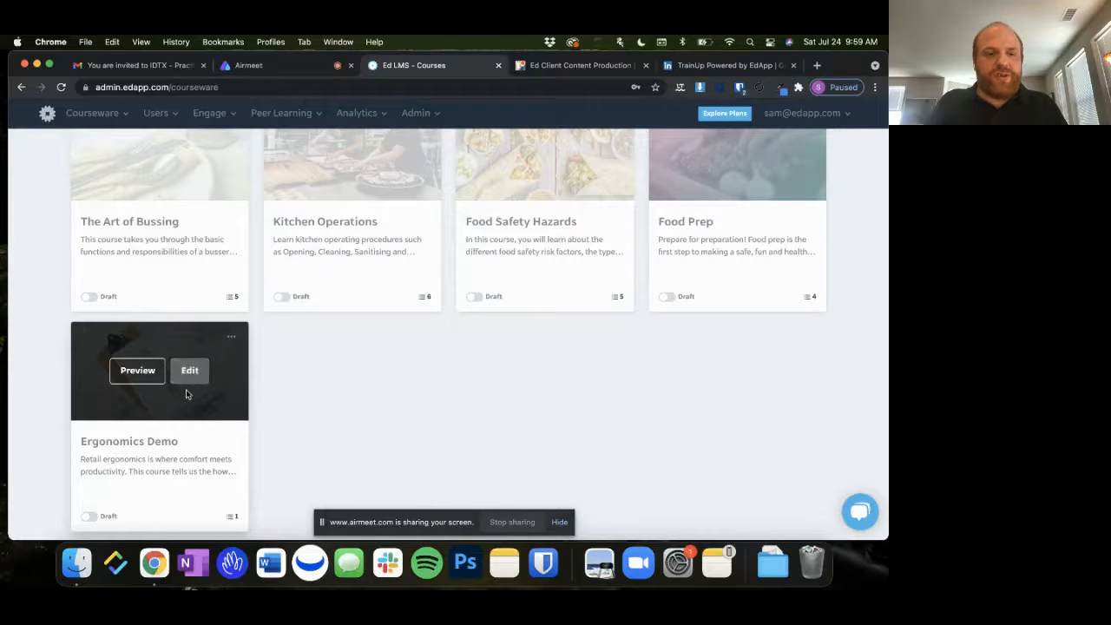
left_click(189, 371)
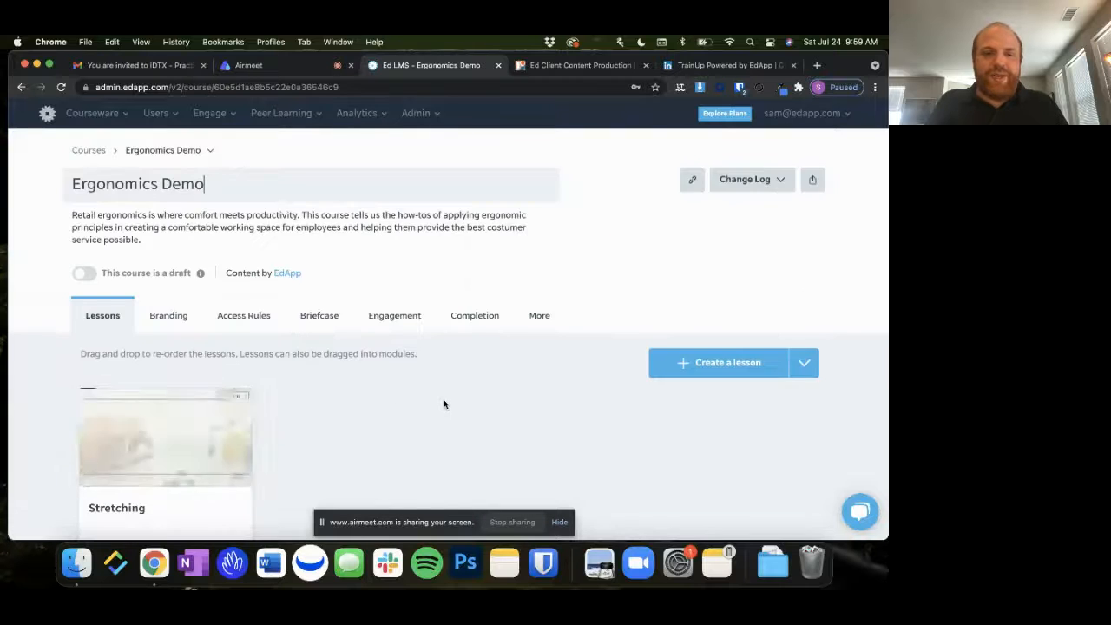
Open the Stretching lesson and page through all images of its first two slides in the lesson preview
scroll(444, 404, "down", 1)
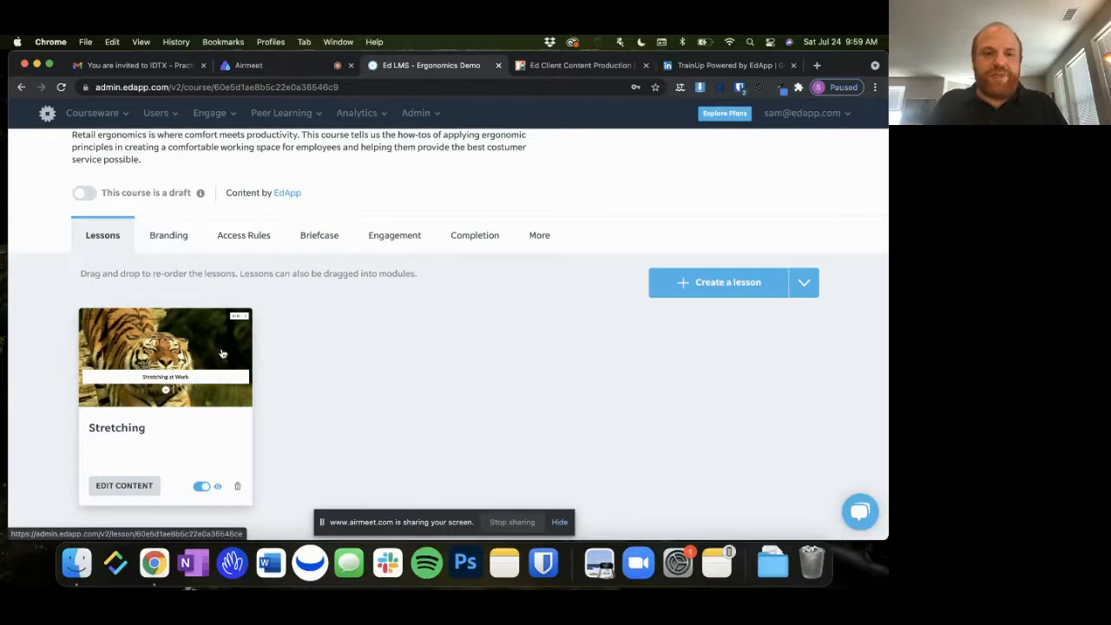
left_click(222, 354)
scroll(463, 322, "down", 5)
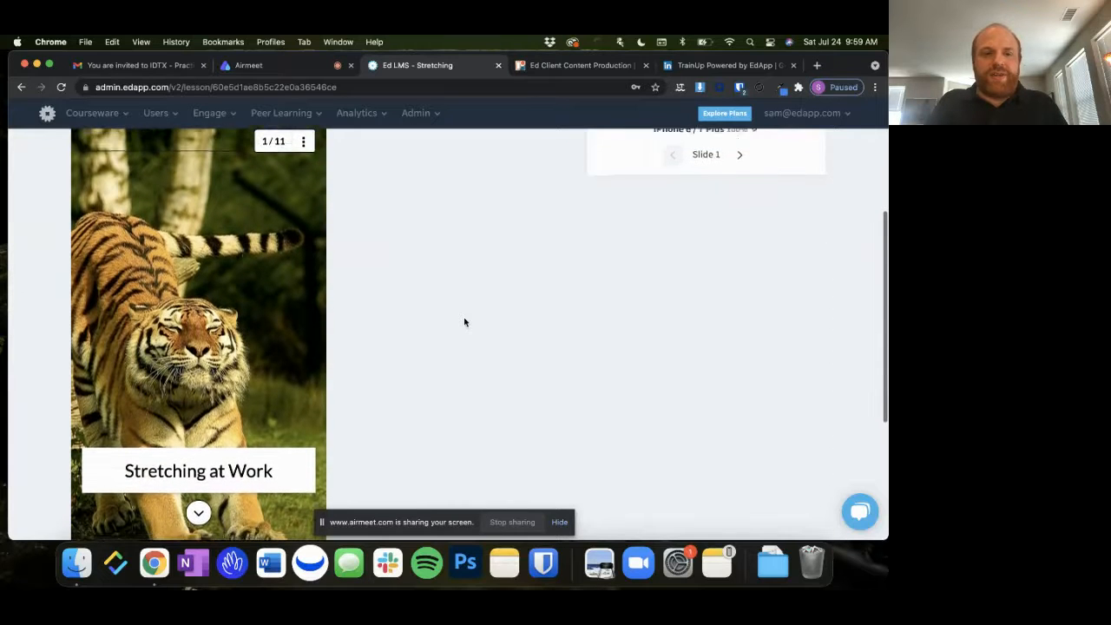
left_click(196, 502)
left_click(198, 500)
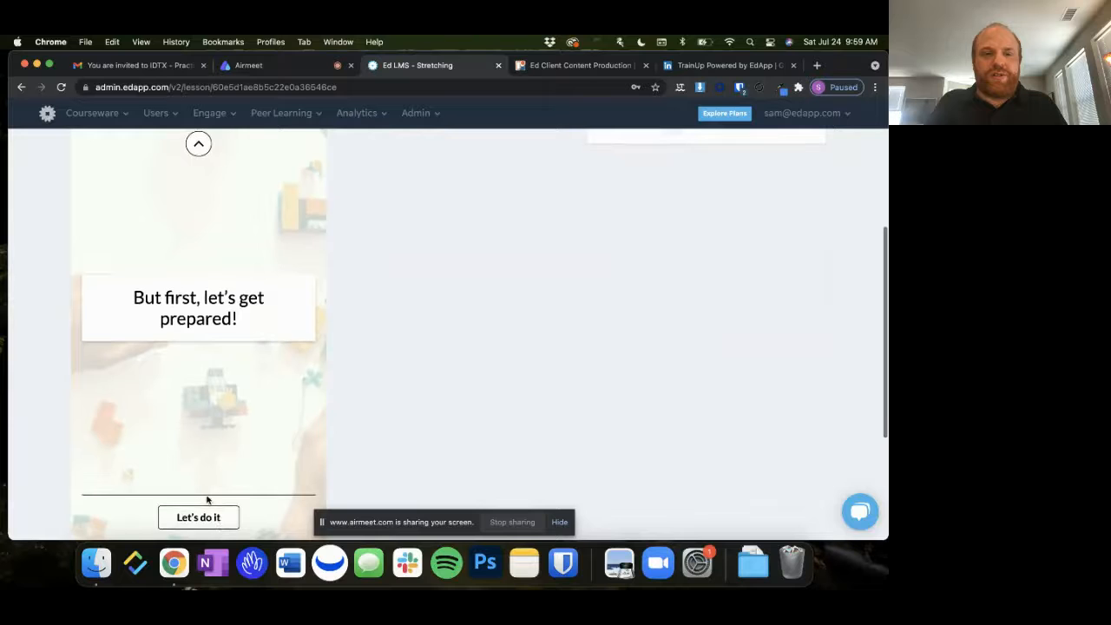
left_click(221, 521)
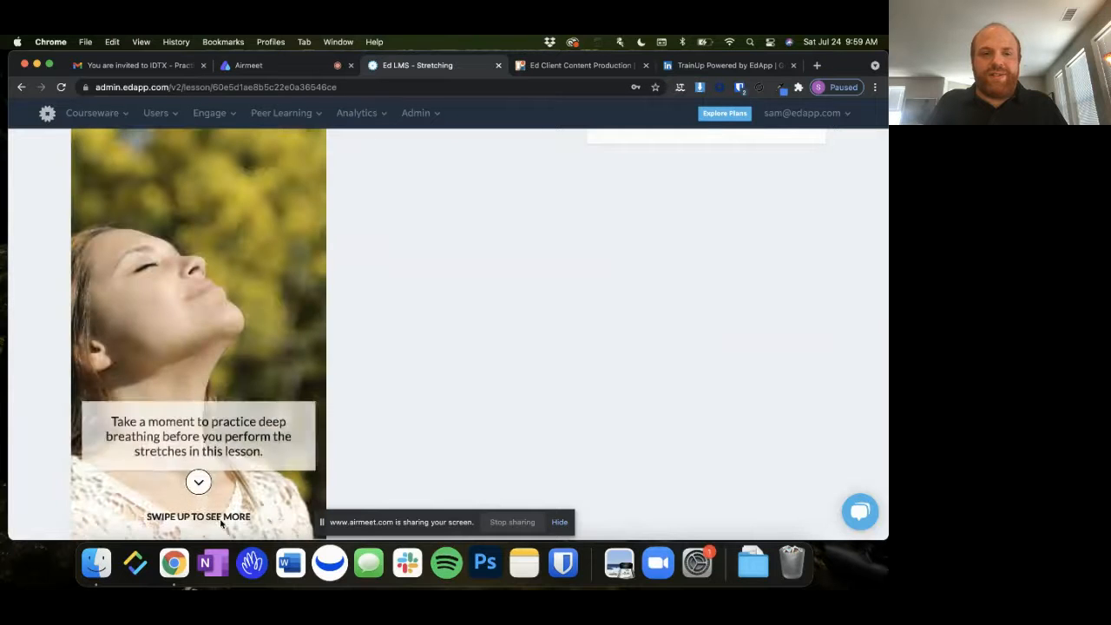
left_click(203, 488)
left_click(204, 489)
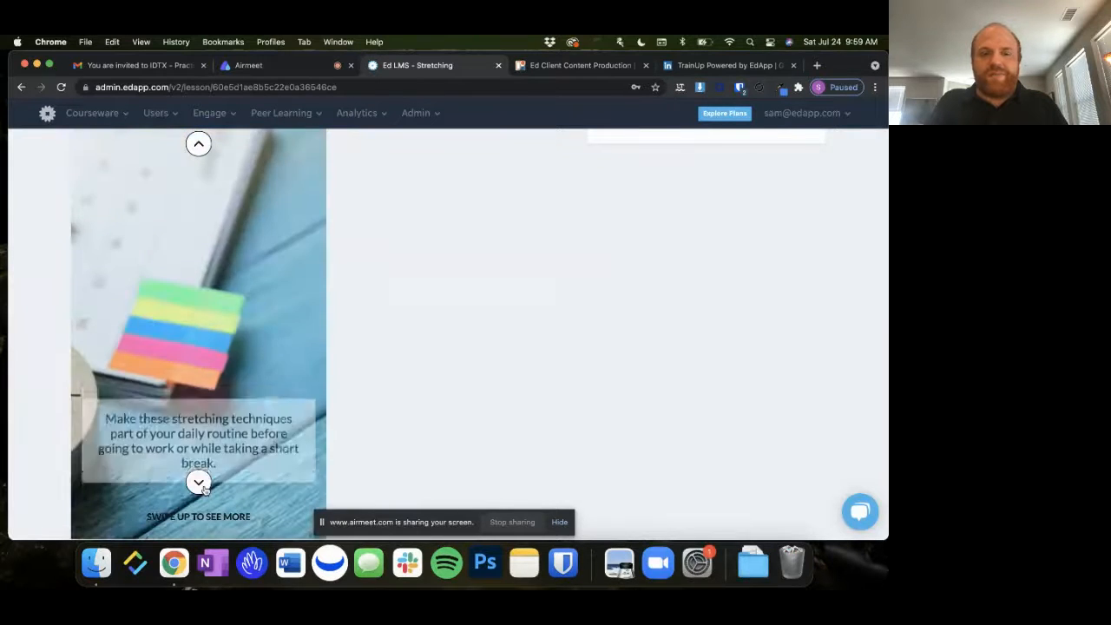
left_click(204, 485)
Open the Stretching lesson's content for editing
scroll(434, 348, "up", 5)
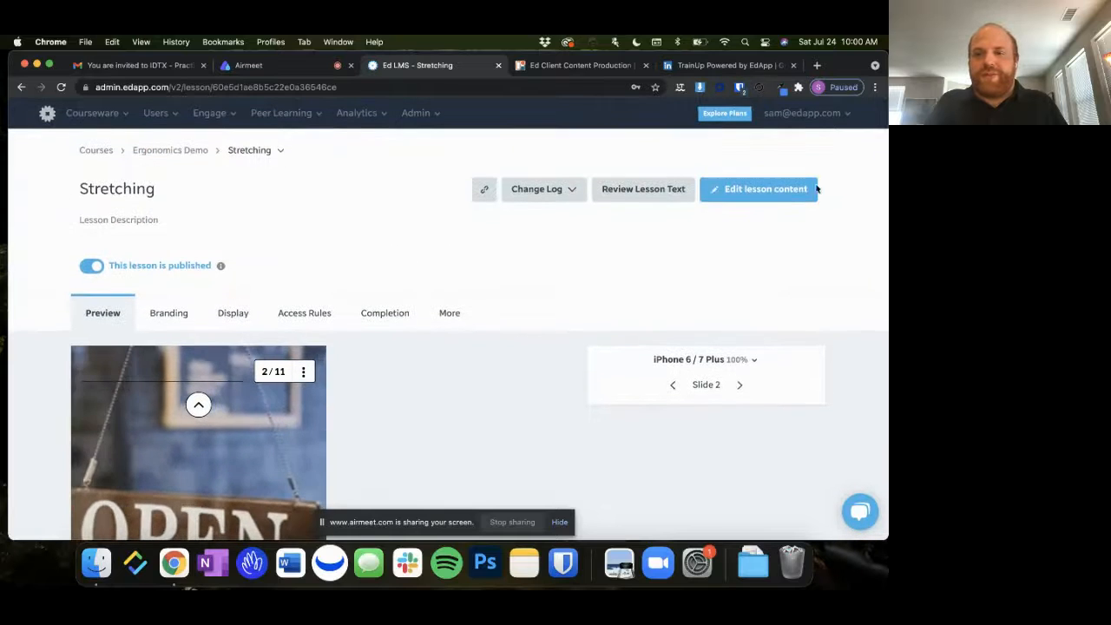
left_click(787, 199)
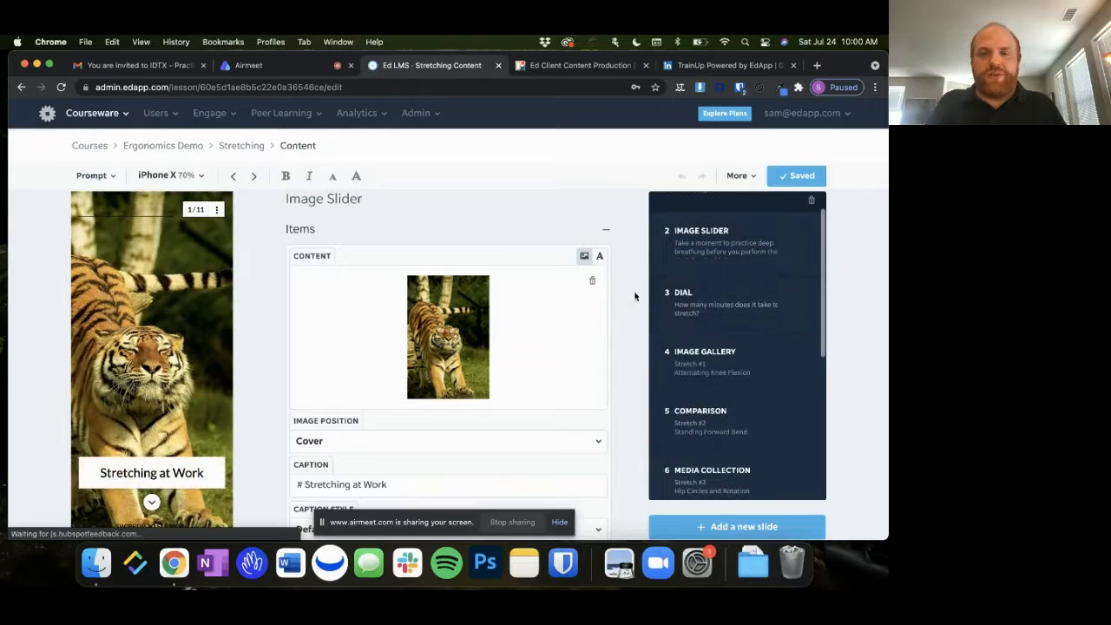
scroll(626, 299, "down", 1)
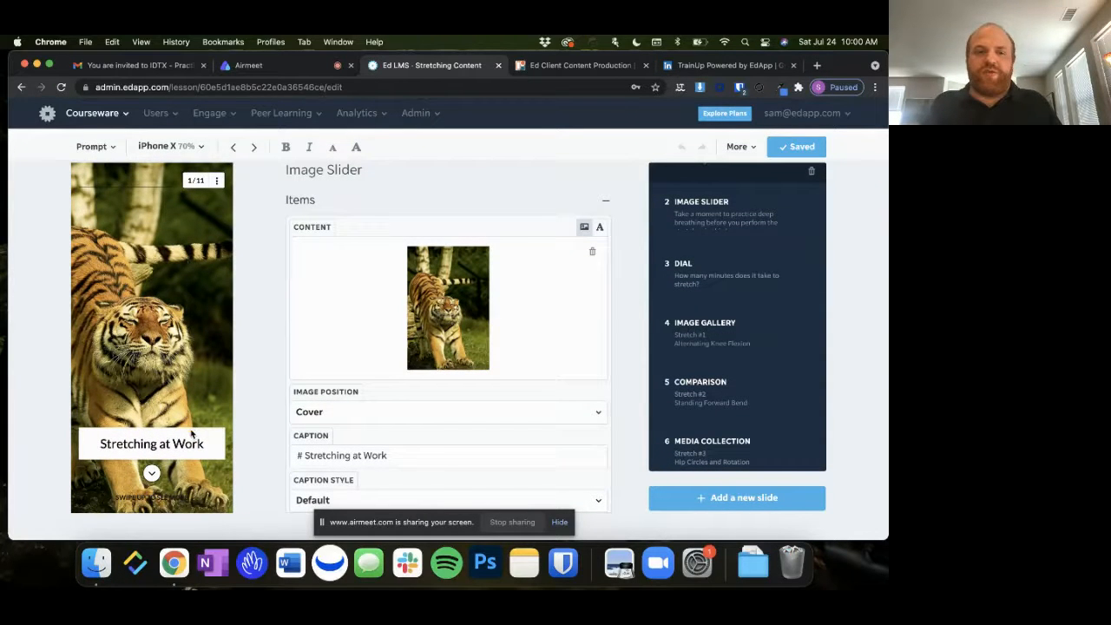
Page through the first two Image Slider slides in the editor preview and review the second slide's caption and image settings
left_click(154, 473)
left_click(156, 471)
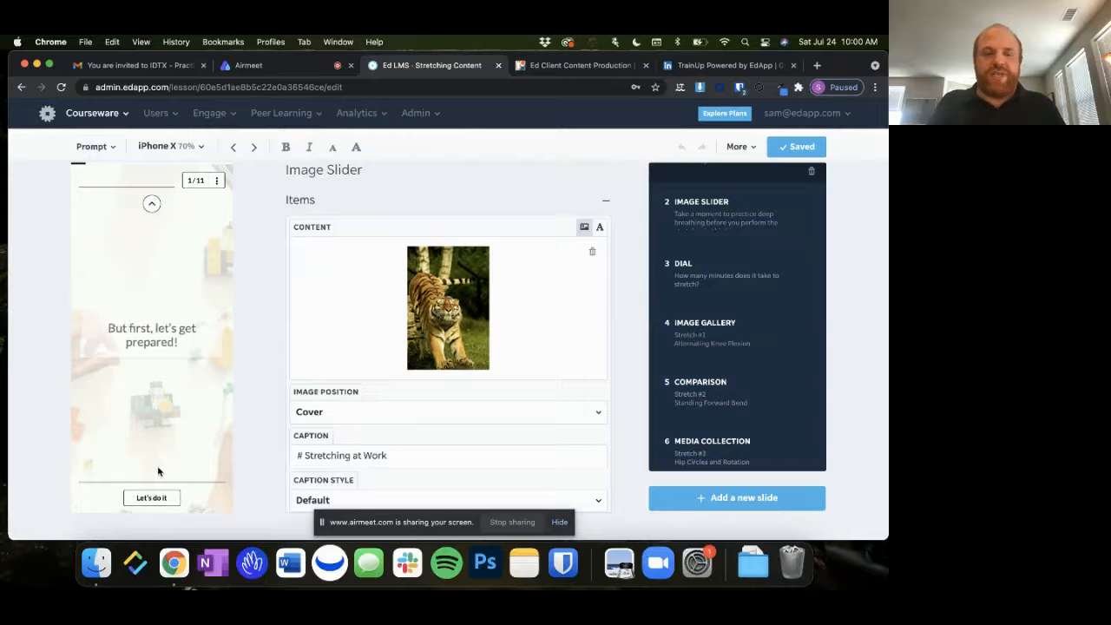
left_click(164, 501)
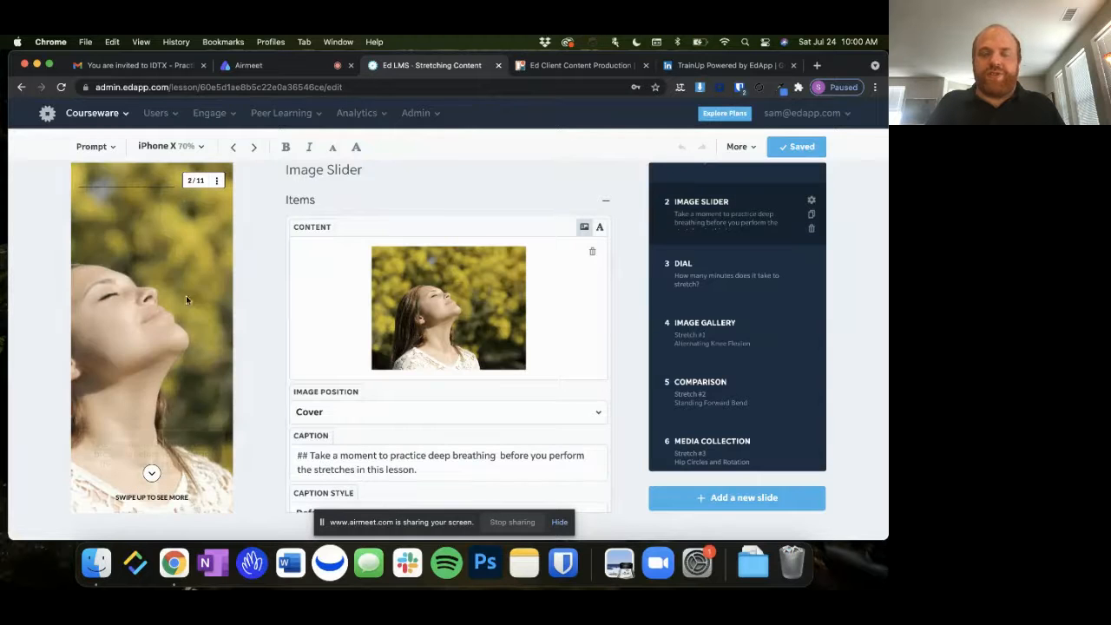
left_click(153, 473)
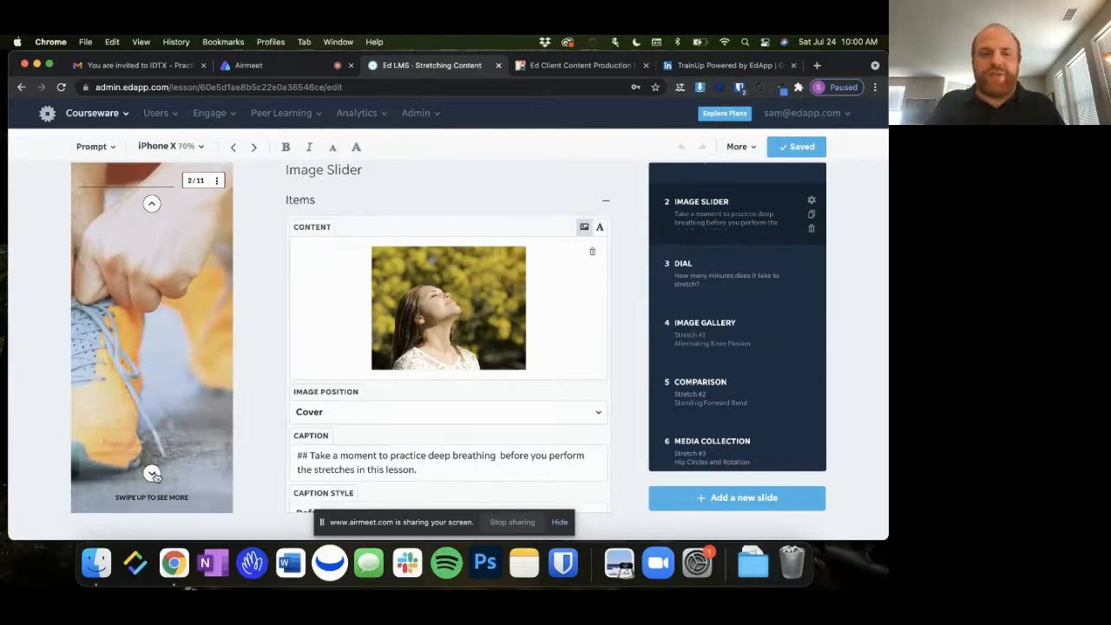
left_click(153, 473)
left_click(153, 474)
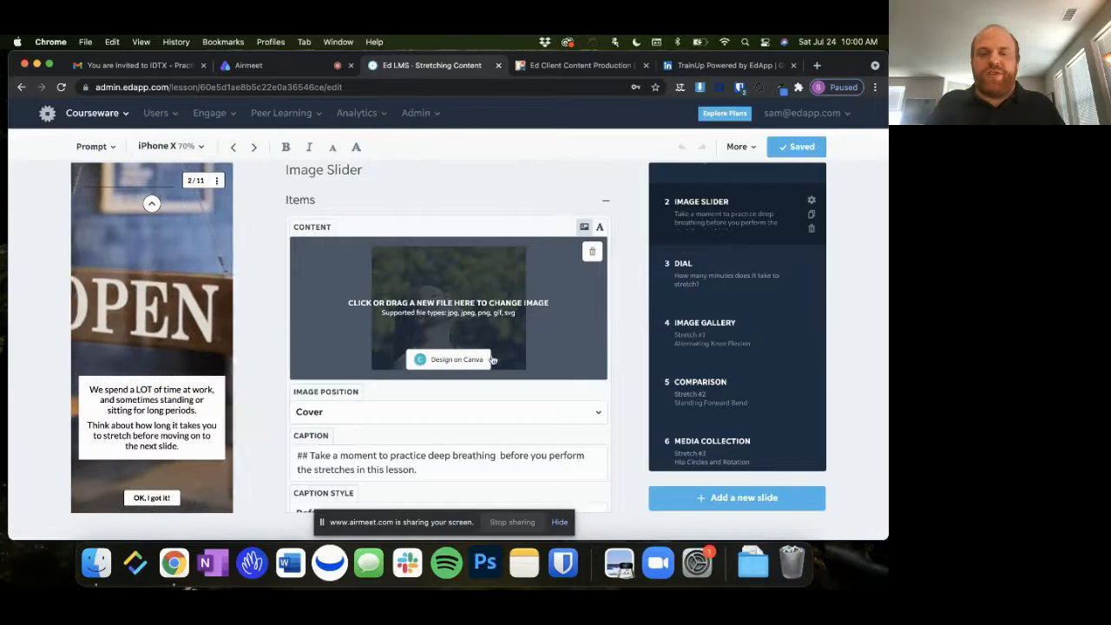
scroll(493, 352, "down", 2)
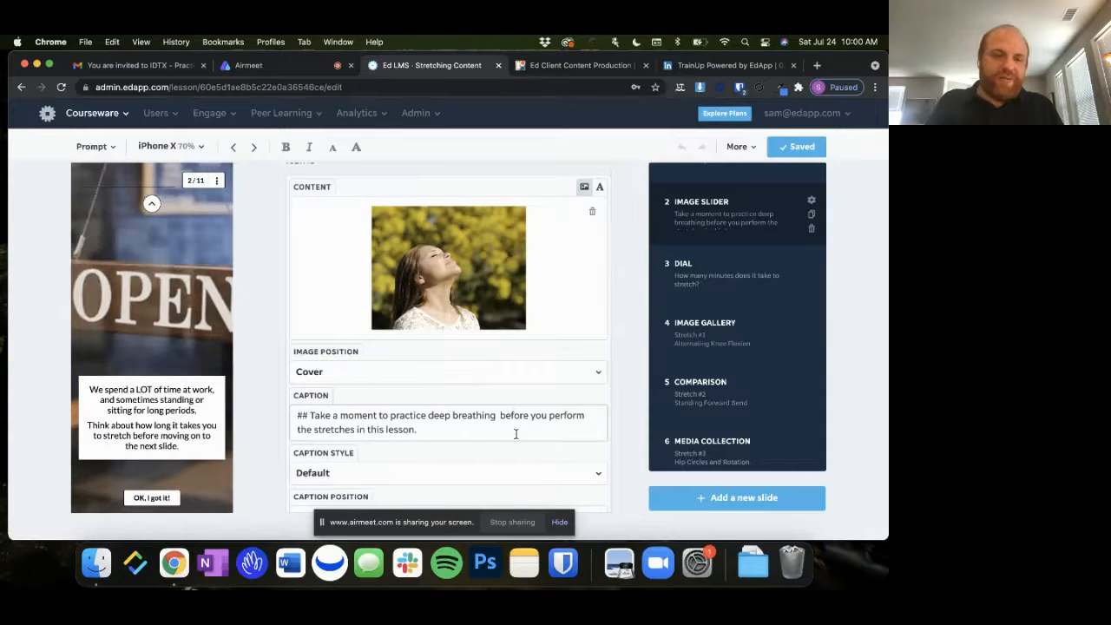
scroll(516, 434, "down", 5)
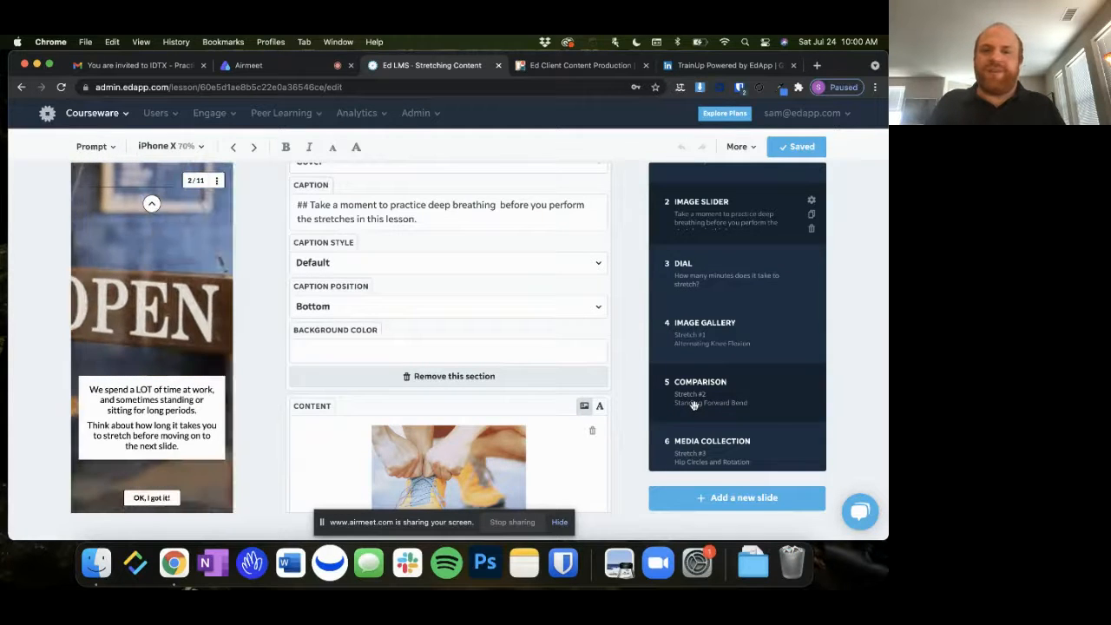
Advance the lesson preview to the Dial slide and set its stretching-time dial to 7
scroll(688, 399, "up", 2)
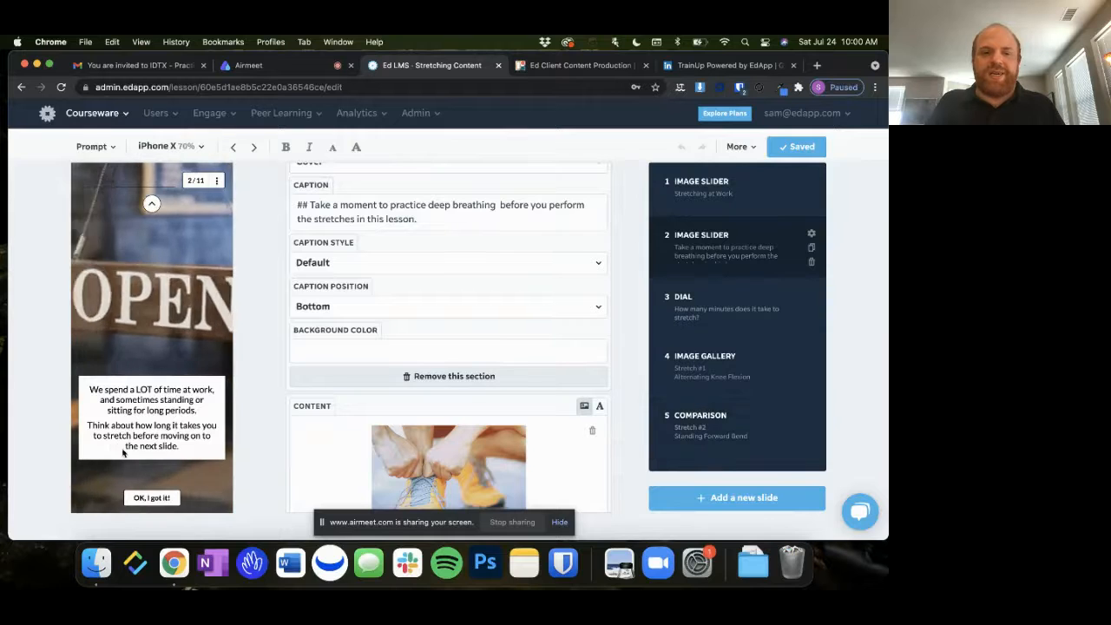
left_click(157, 498)
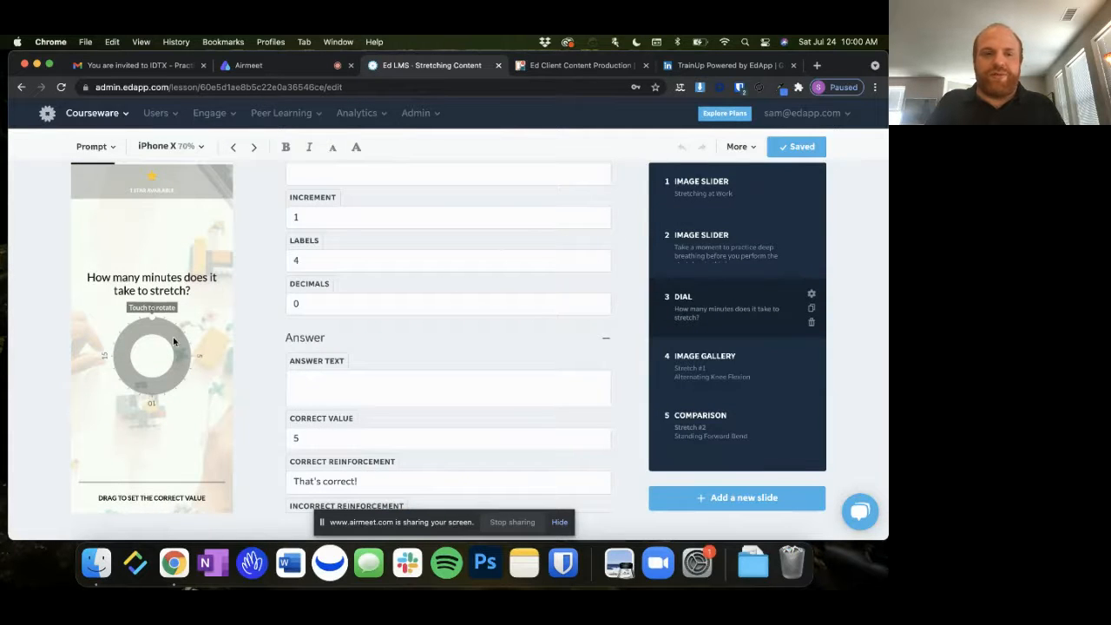
left_click_drag(173, 342, 182, 368)
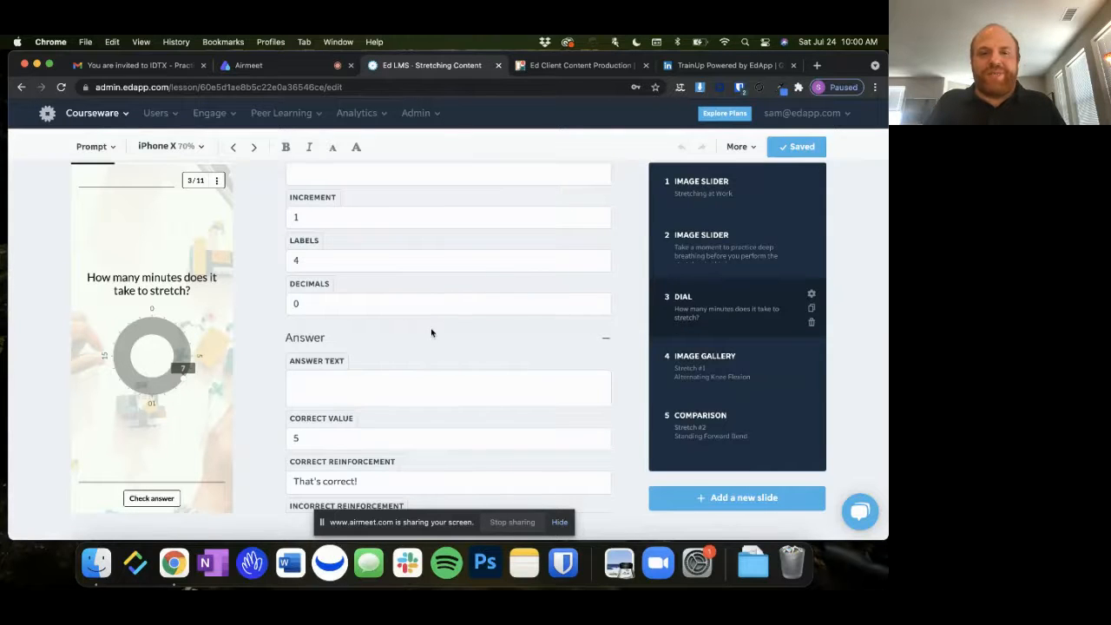
Return to the first Image Slider slide, review its image and caption settings, and page through its images in the preview
scroll(431, 332, "up", 10)
left_click(720, 215)
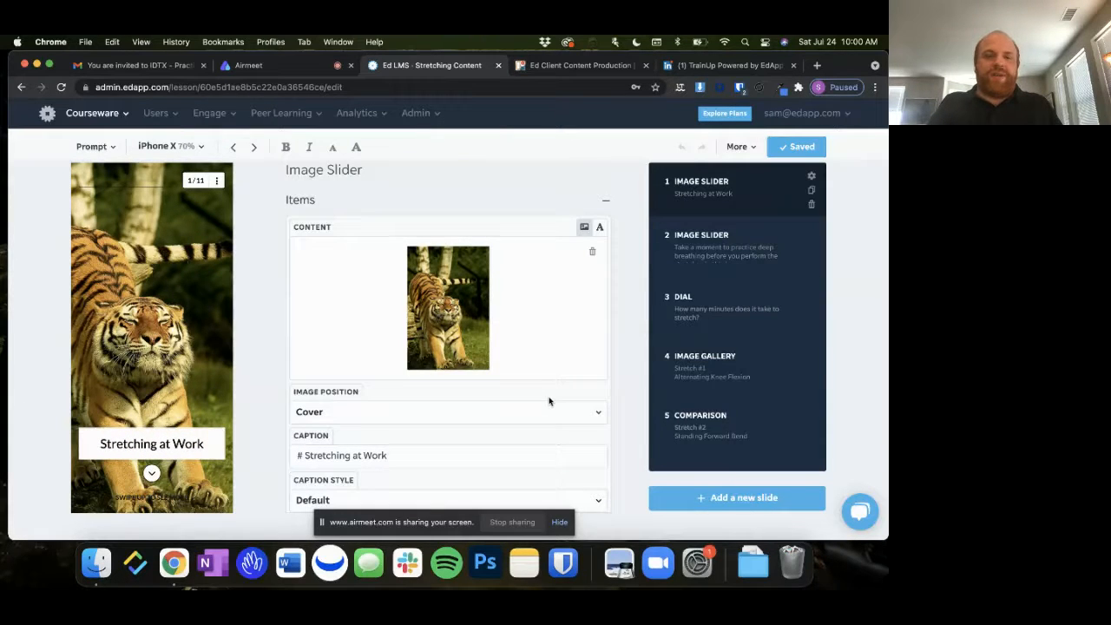
scroll(549, 401, "down", 3)
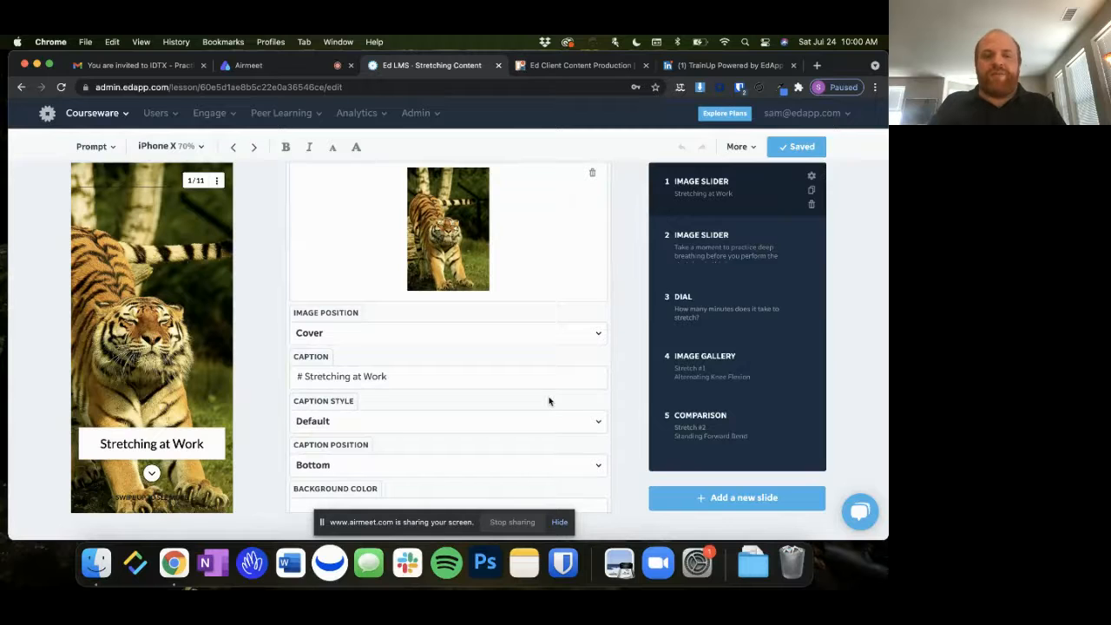
scroll(518, 425, "down", 1)
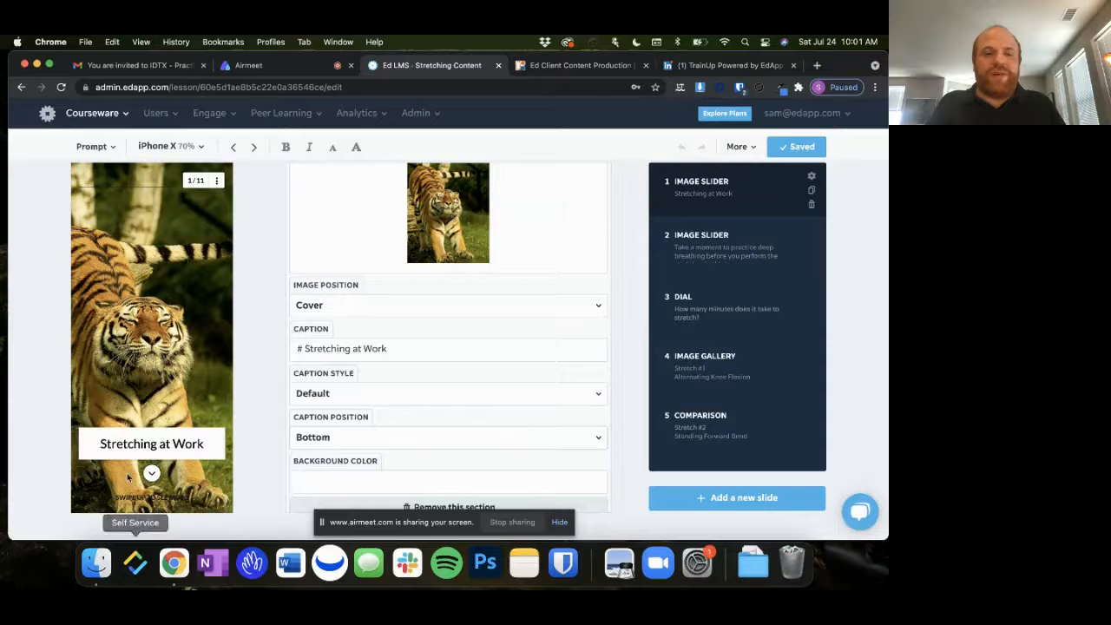
left_click(153, 472)
left_click(150, 473)
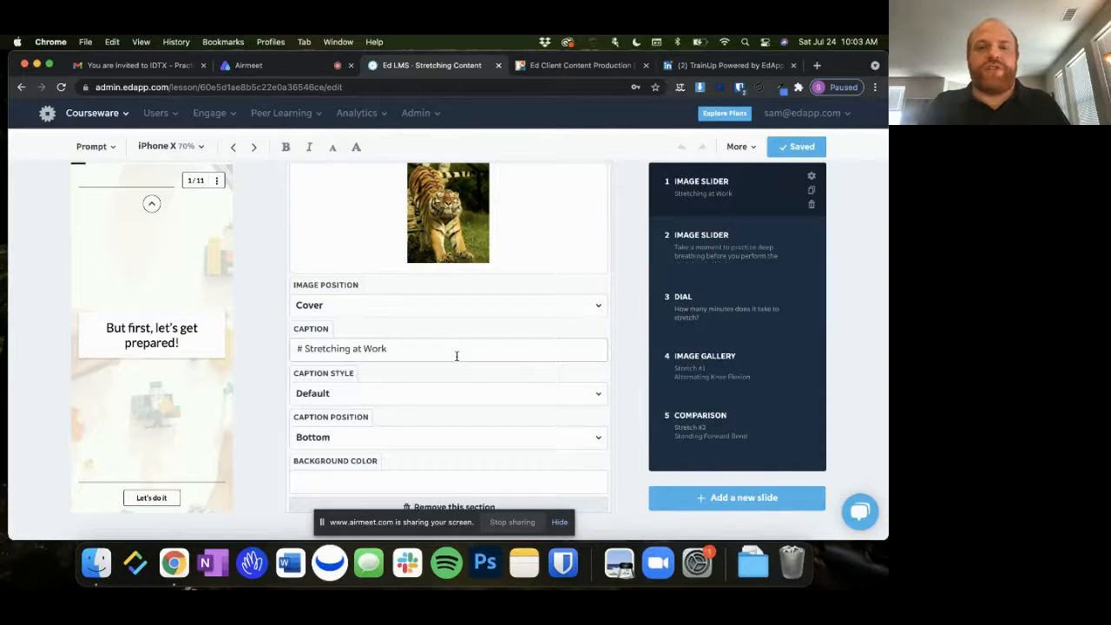
Start adding a new slide to the Stretching lesson and look through the Content templates
scroll(455, 357, "up", 4)
scroll(457, 359, "up", 1)
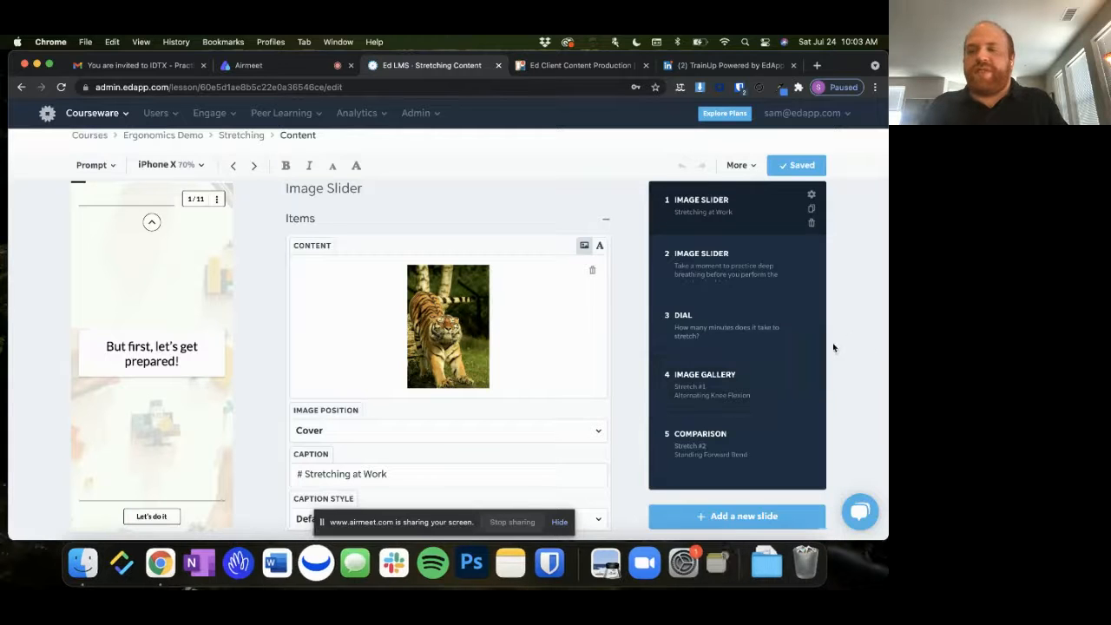
scroll(781, 355, "down", 2)
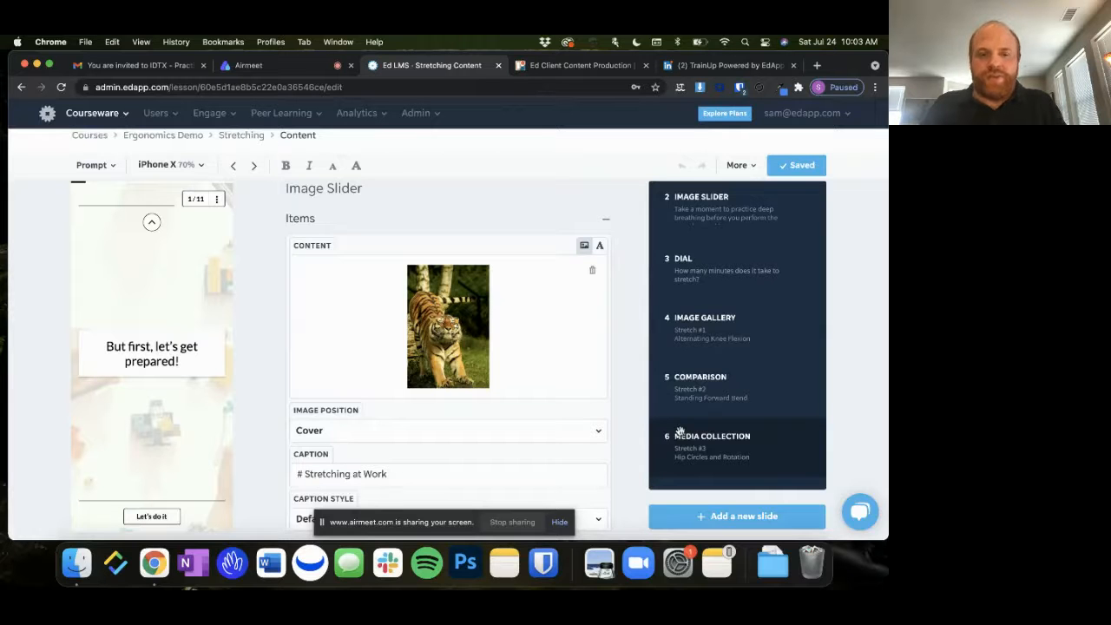
left_click(729, 517)
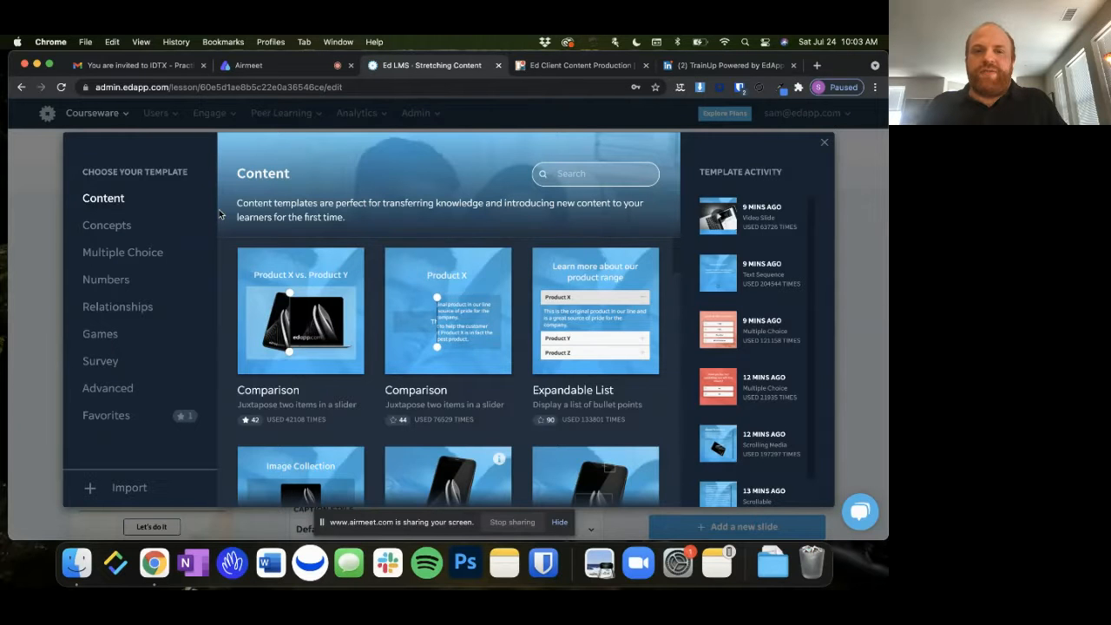
scroll(401, 297, "down", 10)
scroll(401, 297, "down", 5)
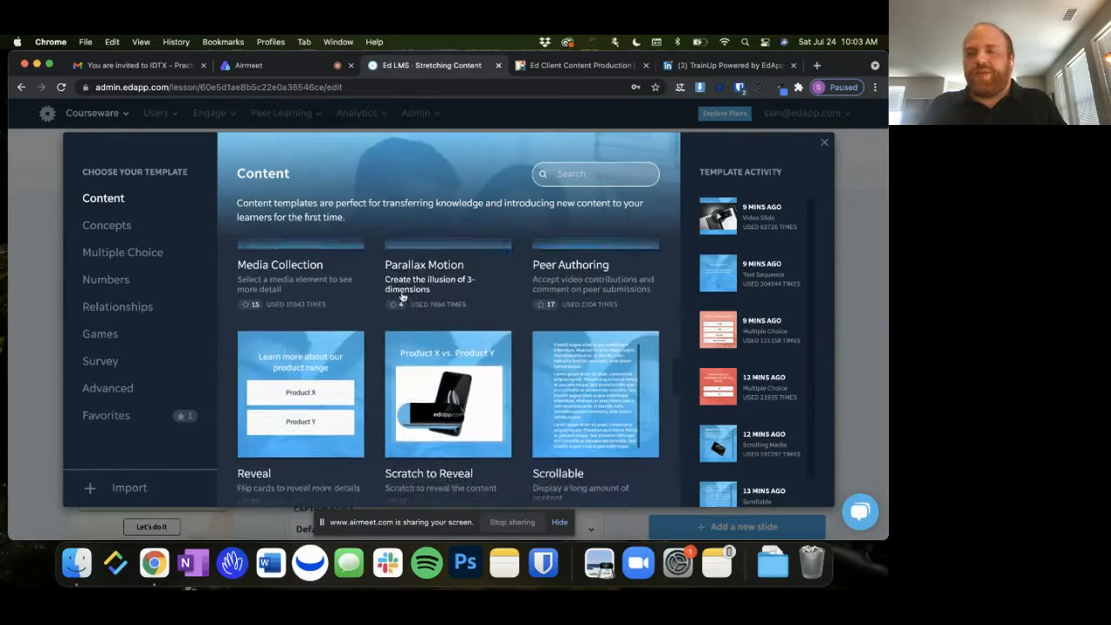
scroll(401, 297, "down", 8)
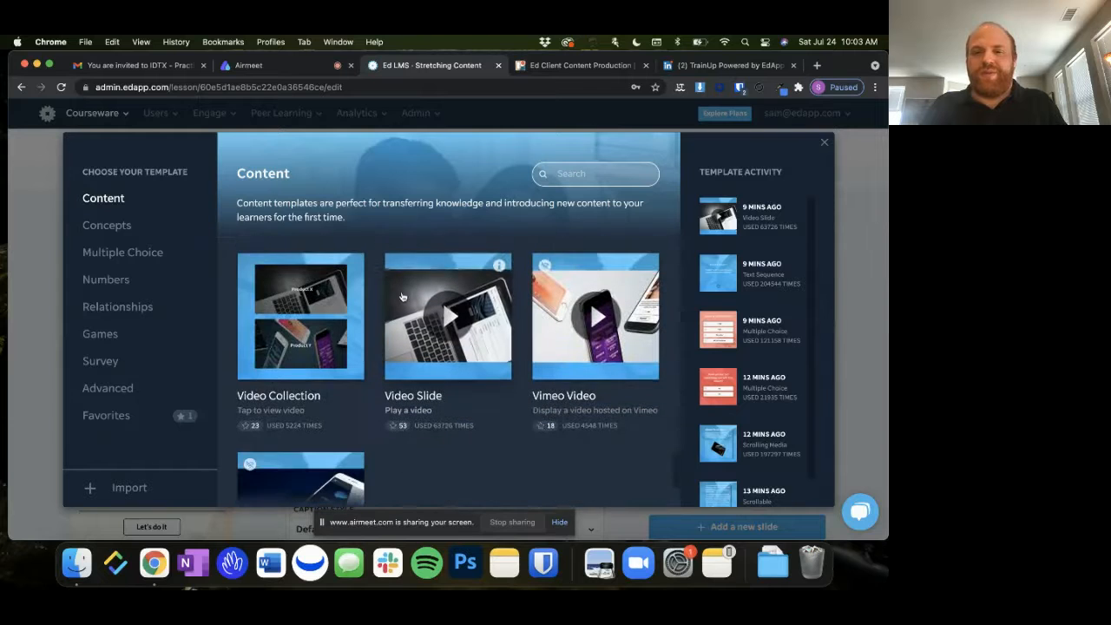
scroll(402, 296, "up", 15)
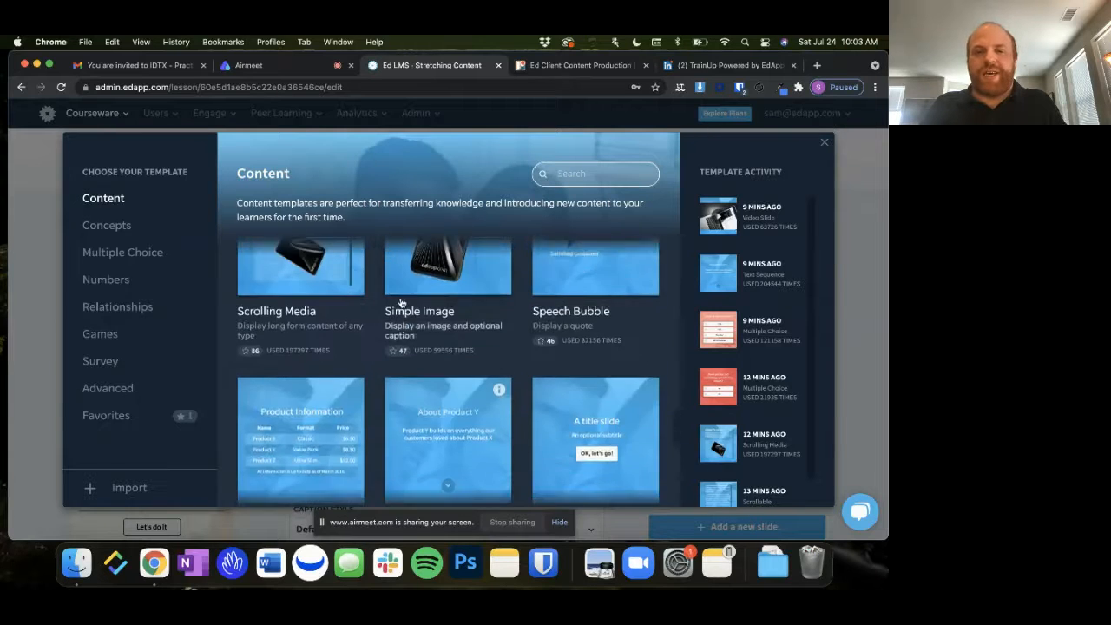
scroll(401, 302, "up", 4)
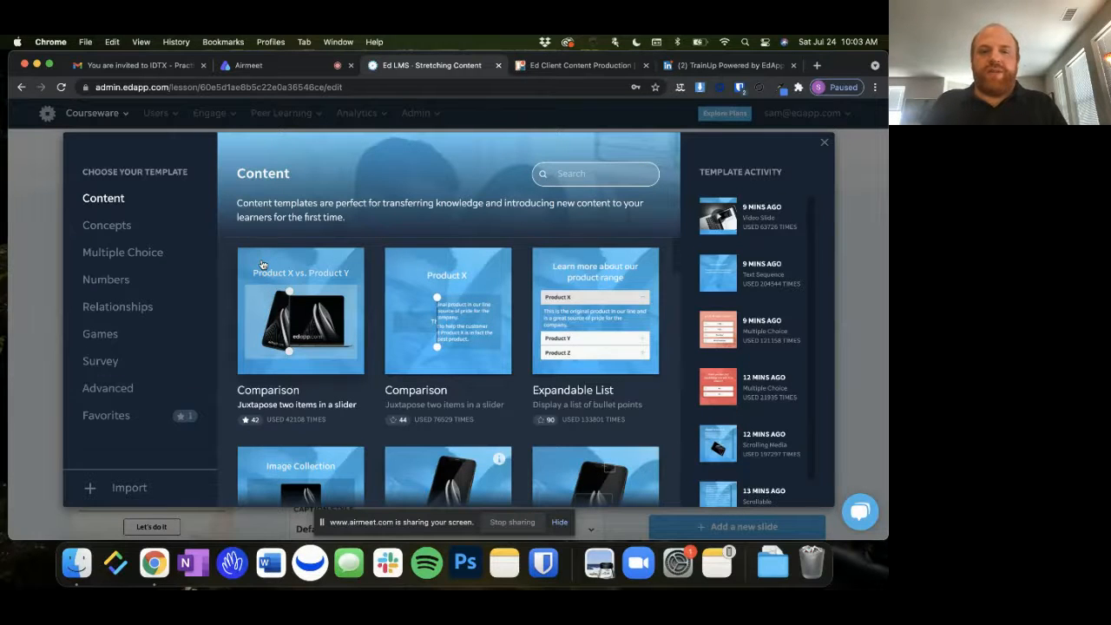
scroll(537, 293, "down", 8)
scroll(537, 293, "down", 10)
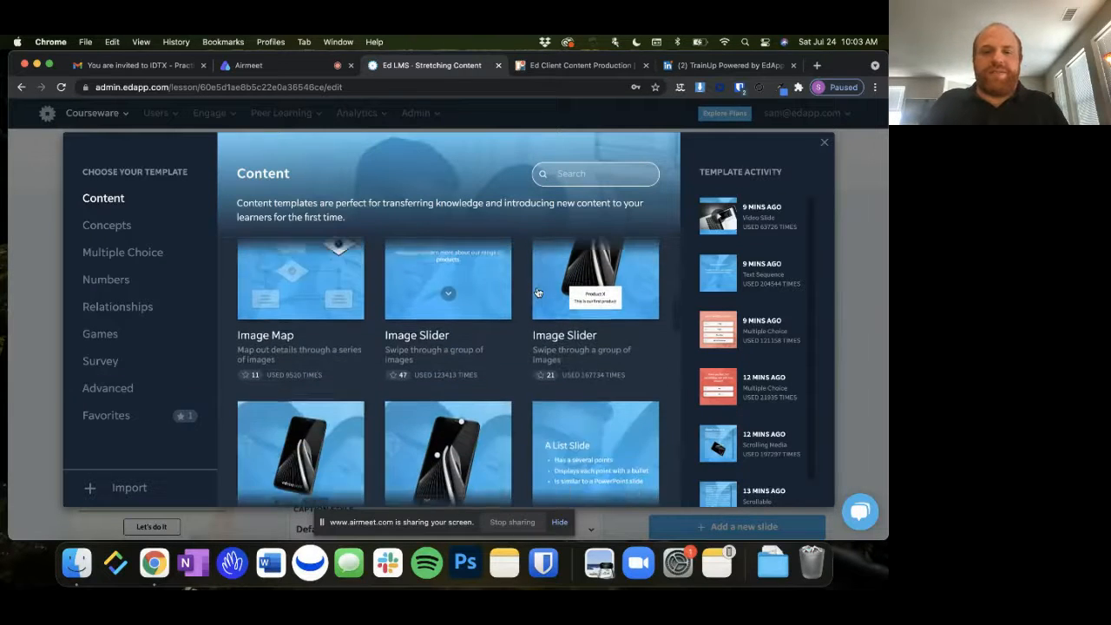
scroll(537, 292, "down", 10)
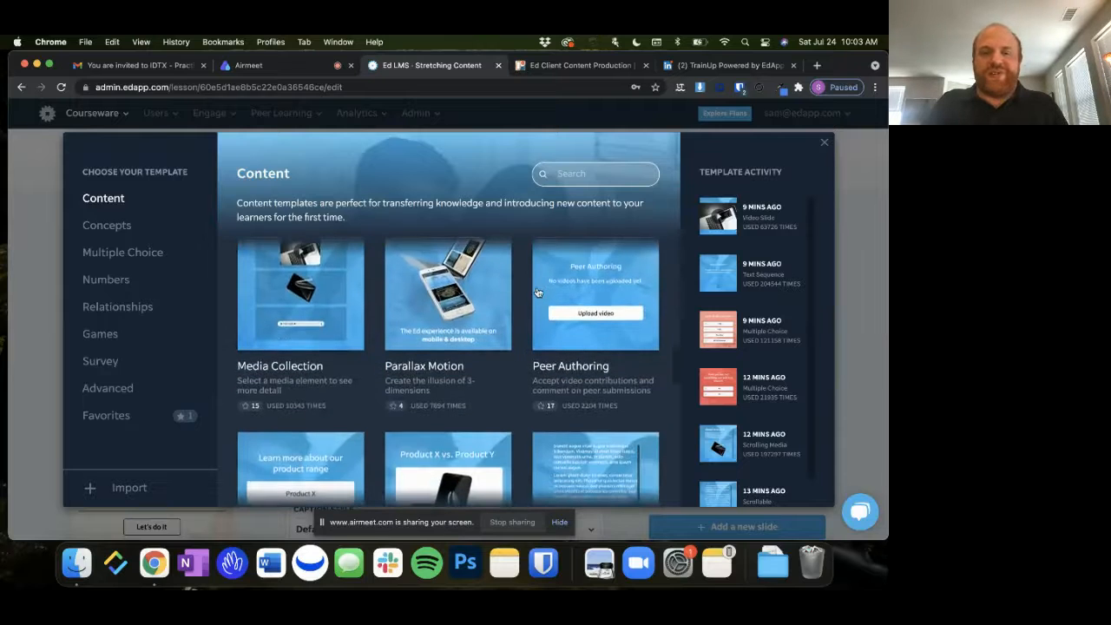
scroll(538, 292, "down", 6)
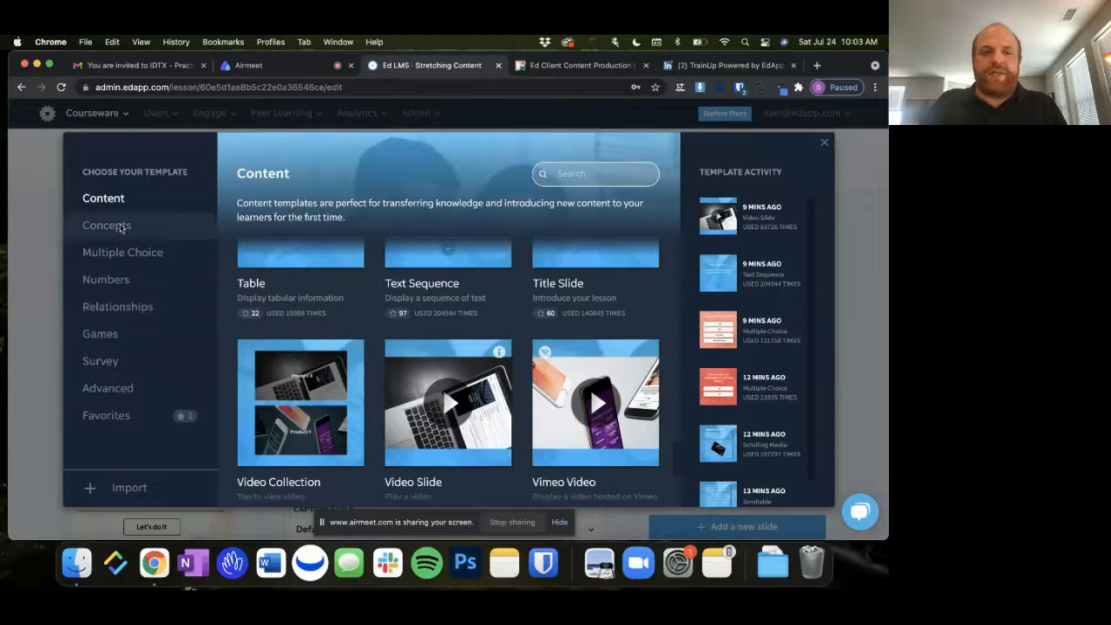
Look over the Concepts templates and examine the full range of Multiple Choice templates
left_click(120, 227)
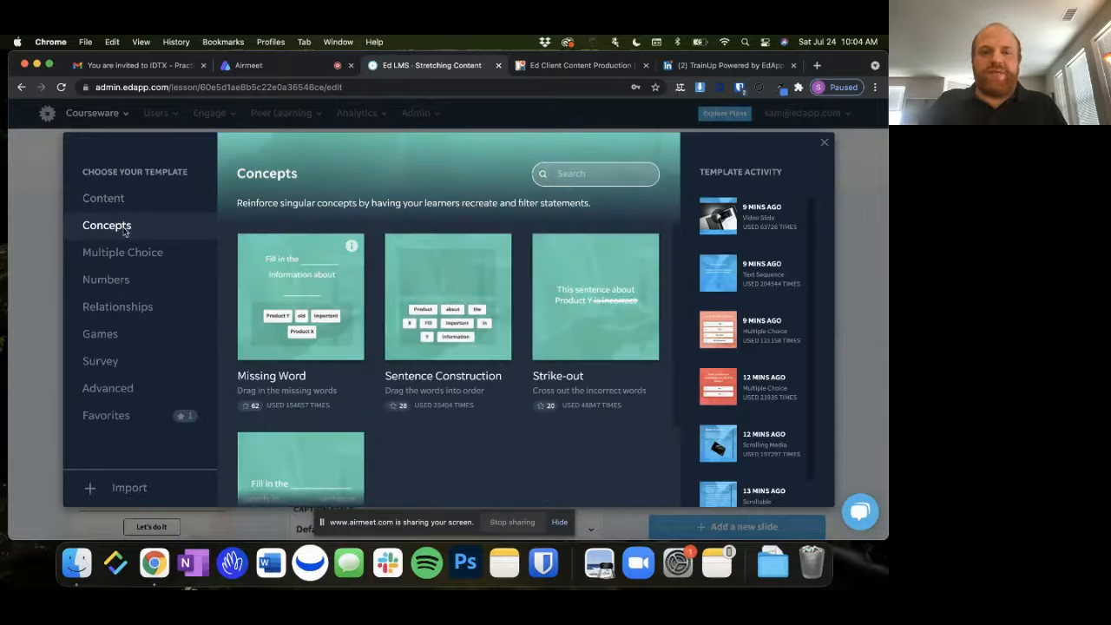
left_click(167, 254)
scroll(363, 352, "down", 2)
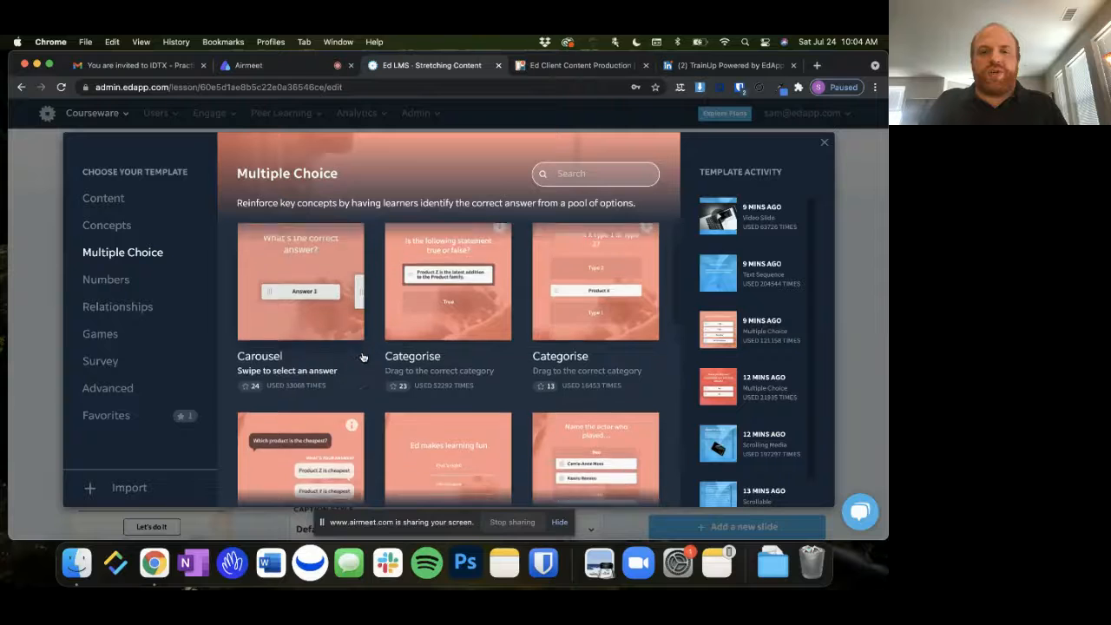
scroll(363, 357, "down", 5)
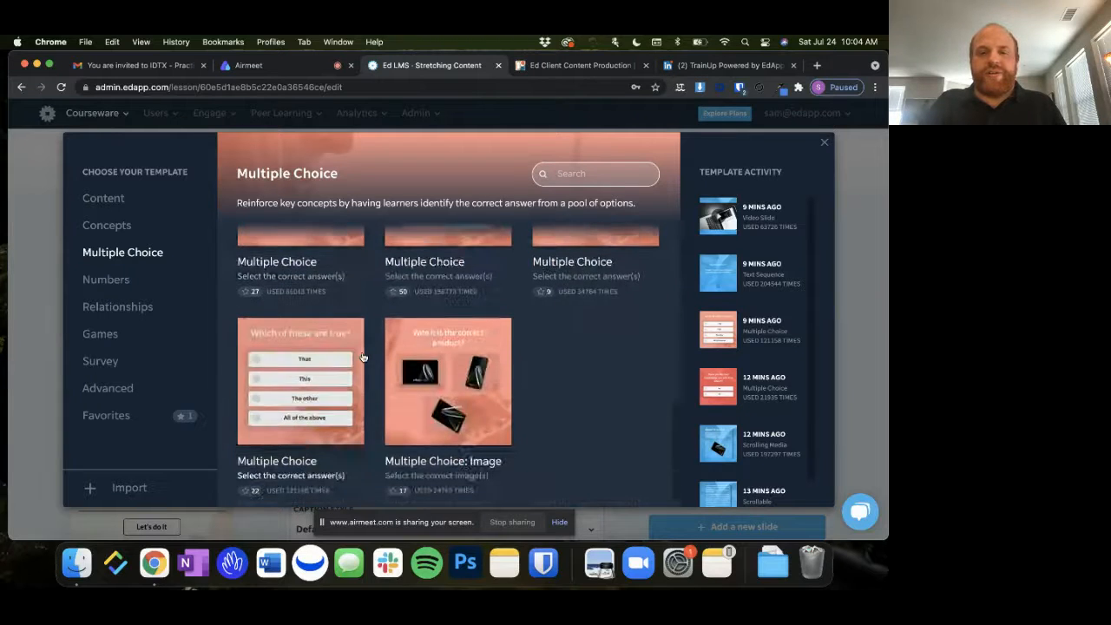
scroll(363, 357, "up", 2)
scroll(363, 352, "up", 3)
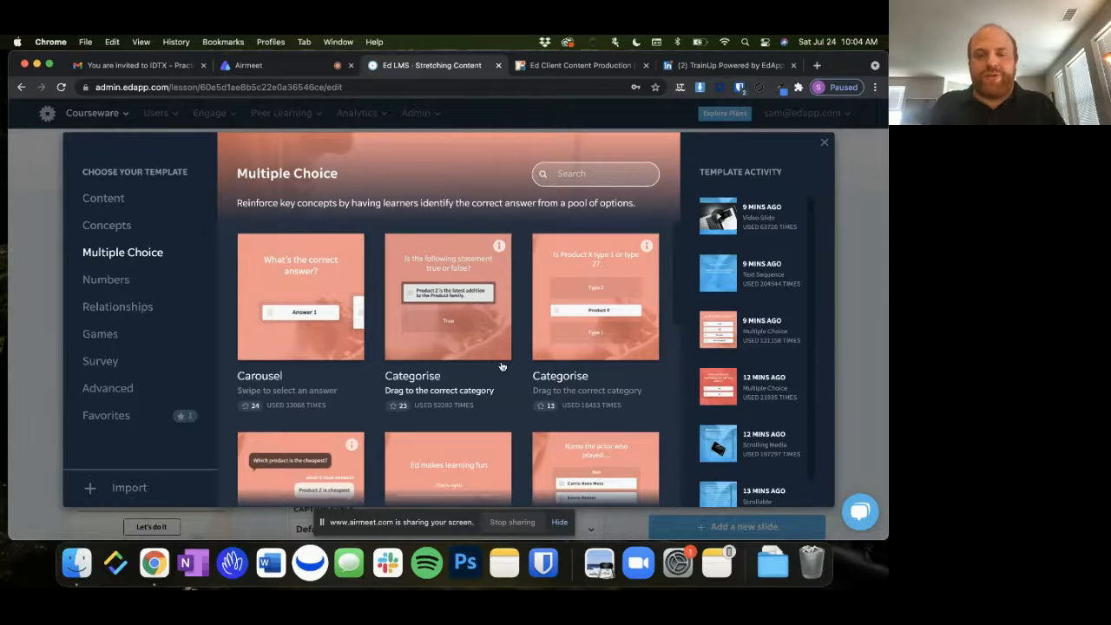
scroll(501, 366, "down", 3)
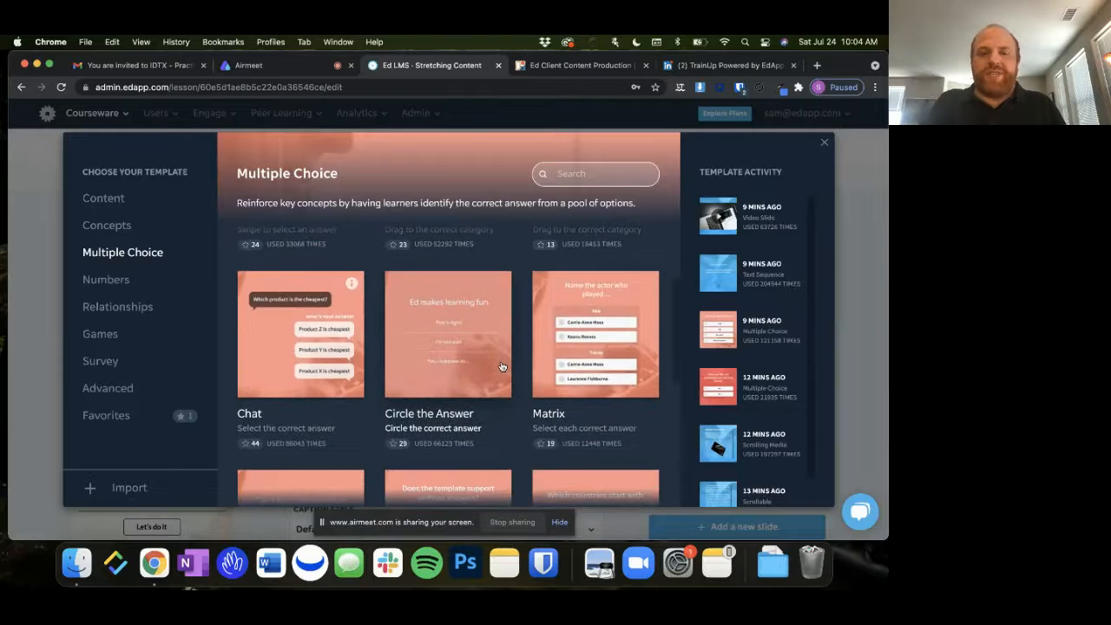
scroll(501, 366, "down", 6)
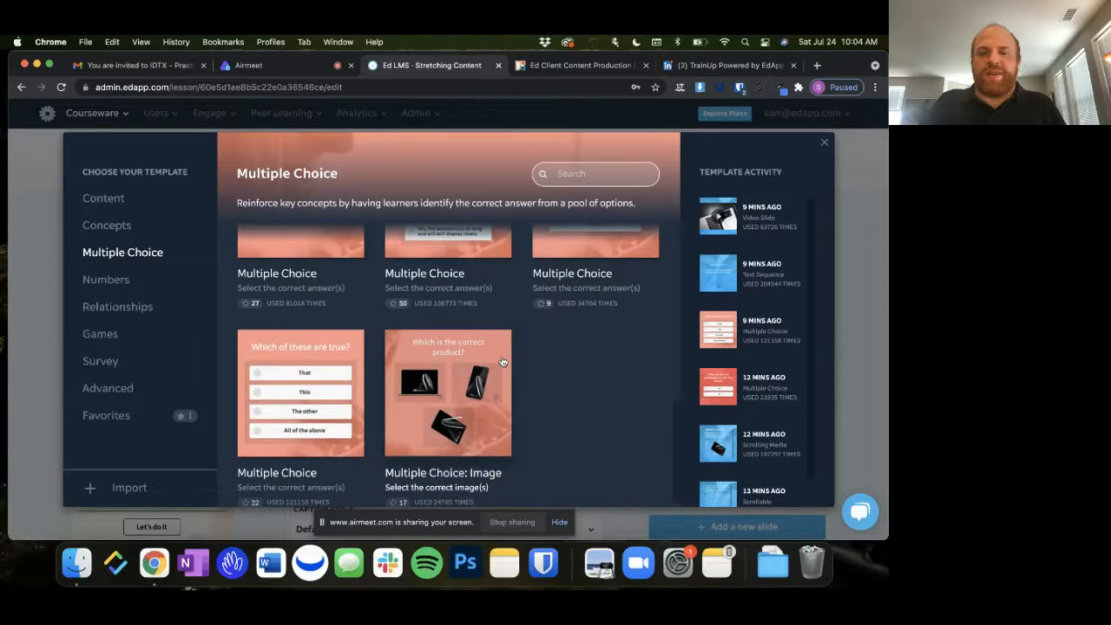
scroll(502, 361, "up", 10)
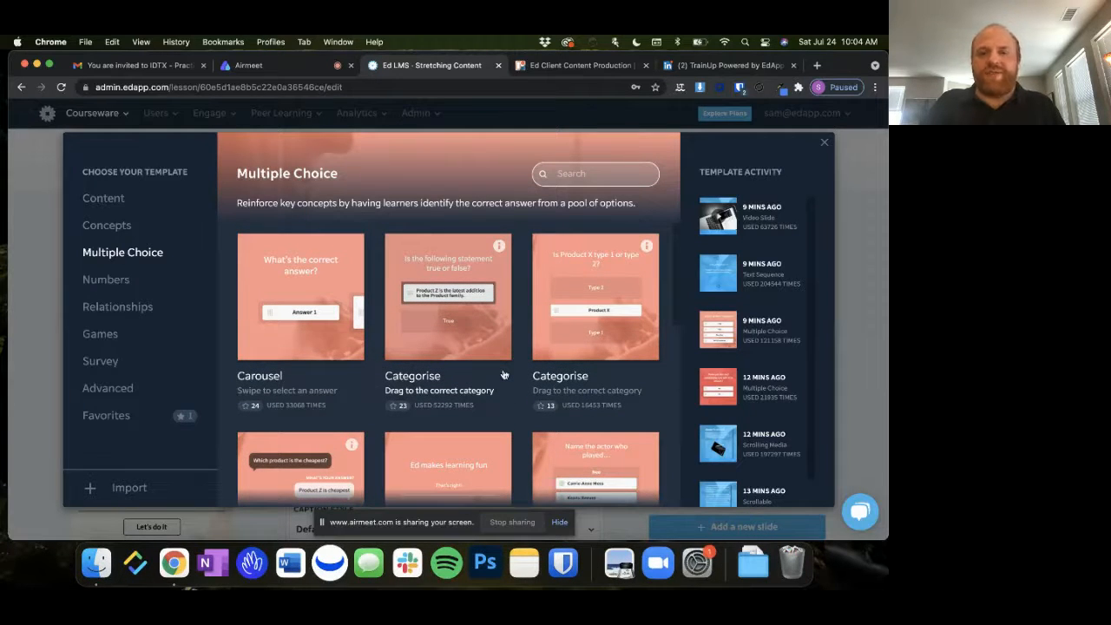
scroll(503, 374, "down", 1)
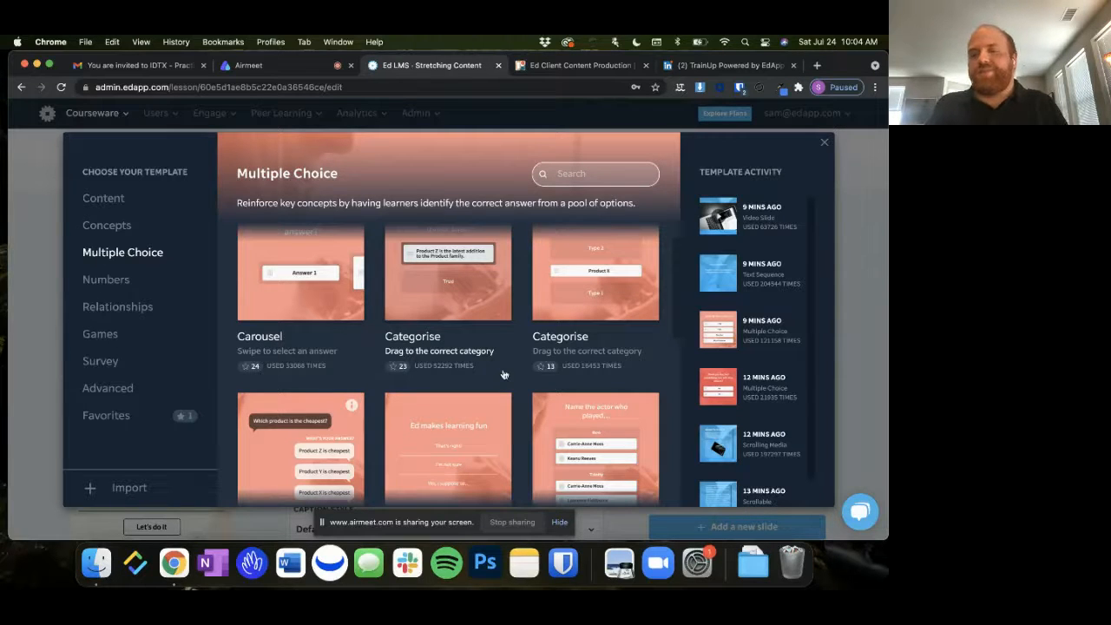
scroll(503, 374, "down", 5)
scroll(503, 374, "down", 2)
scroll(501, 372, "up", 8)
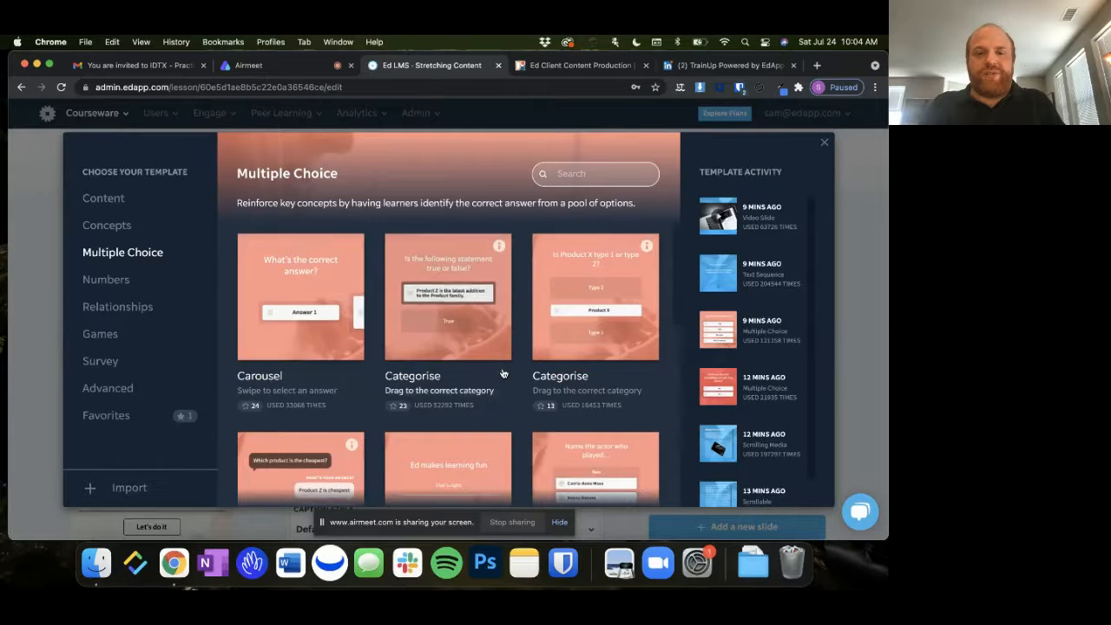
Browse the Numbers templates and add the Number Picker with the "At a cost of" prompt as a new slide
left_click(105, 277)
scroll(389, 290, "down", 2)
scroll(389, 289, "down", 3)
scroll(280, 310, "up", 1)
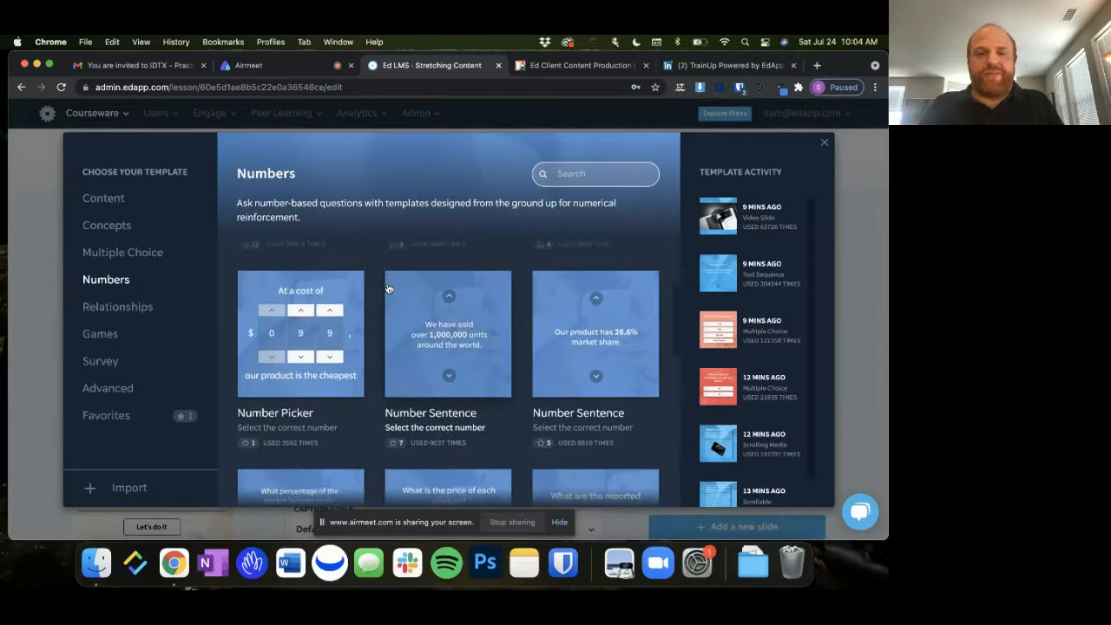
left_click(299, 334)
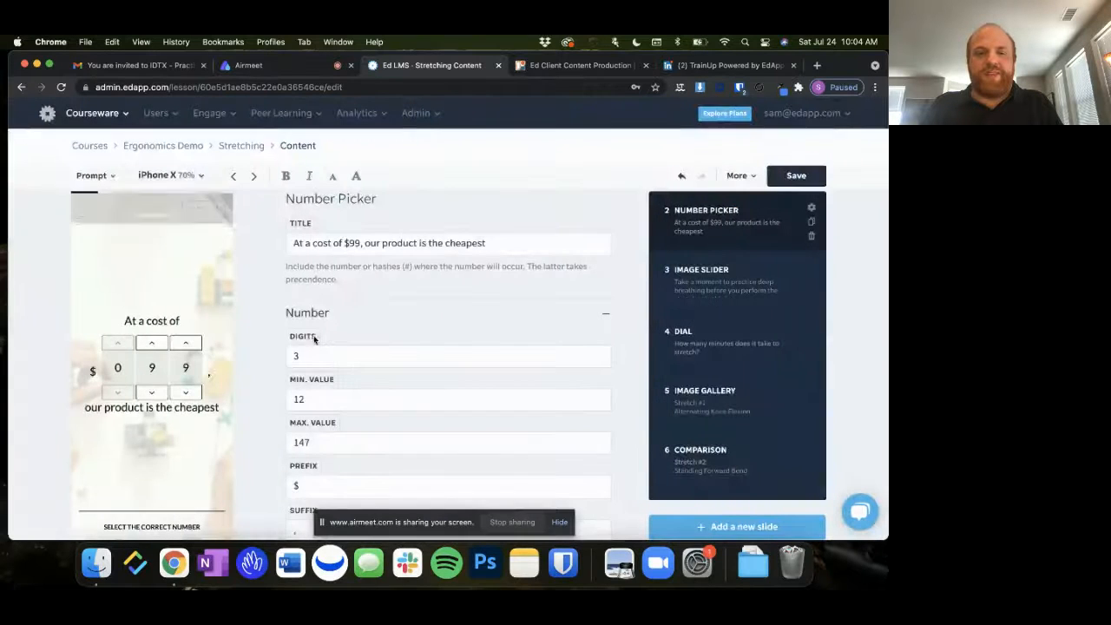
Clear the prefix and suffix in the Number Picker slide's number settings
scroll(343, 300, "down", 1)
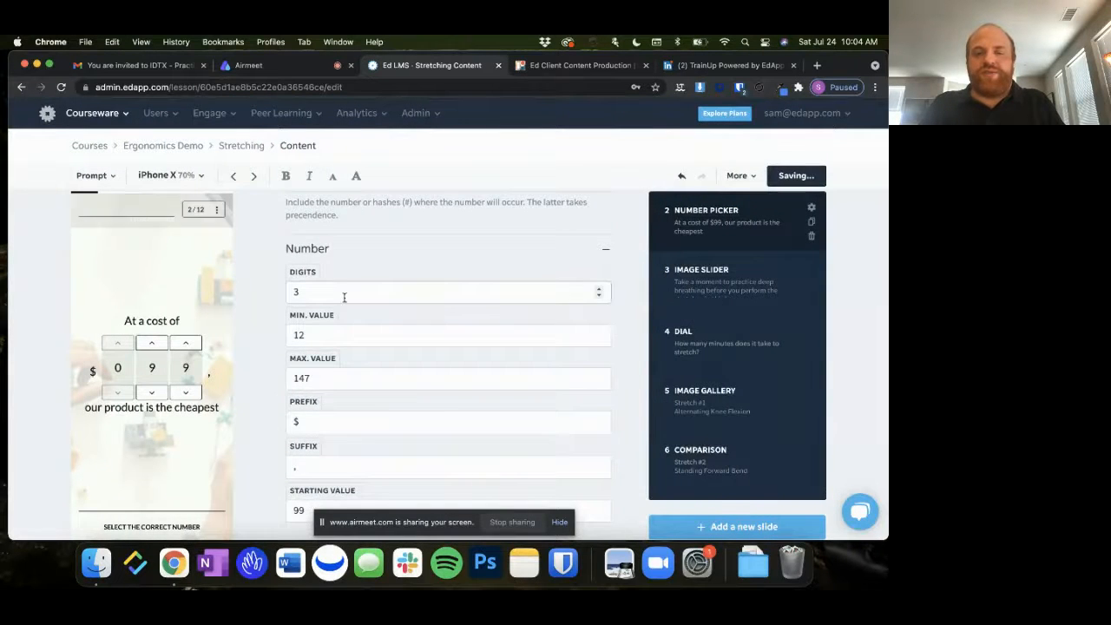
scroll(344, 297, "down", 1)
left_click(295, 358)
key("BackSpace")
left_click(311, 400)
key("BackSpace")
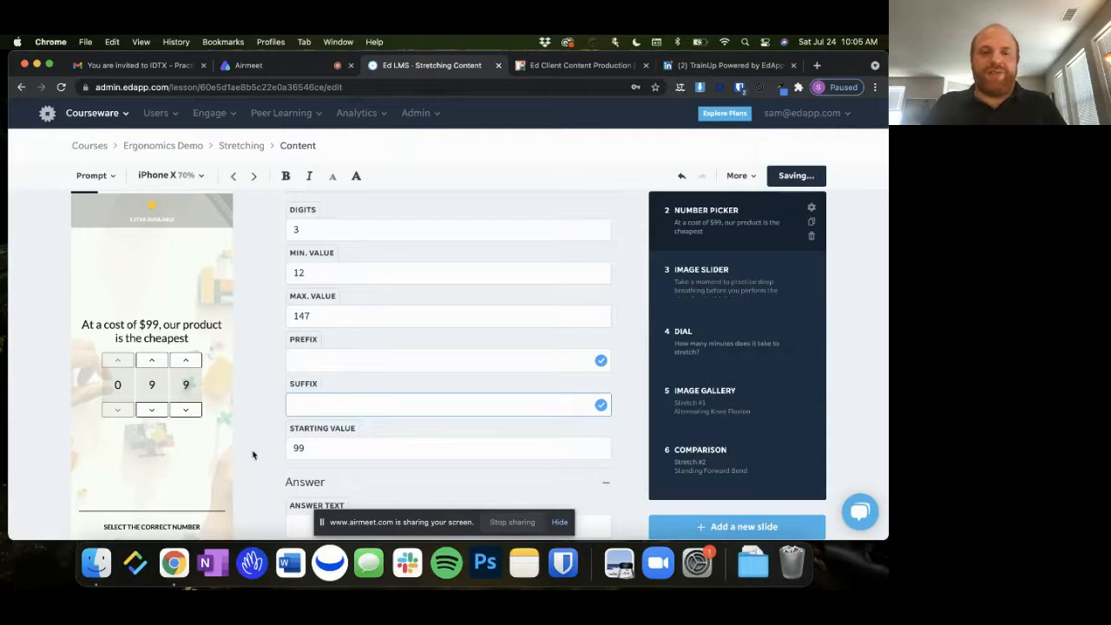
Reopen the template choices for another new slide and look over the Relationships, Games and Content categories
scroll(636, 367, "down", 1)
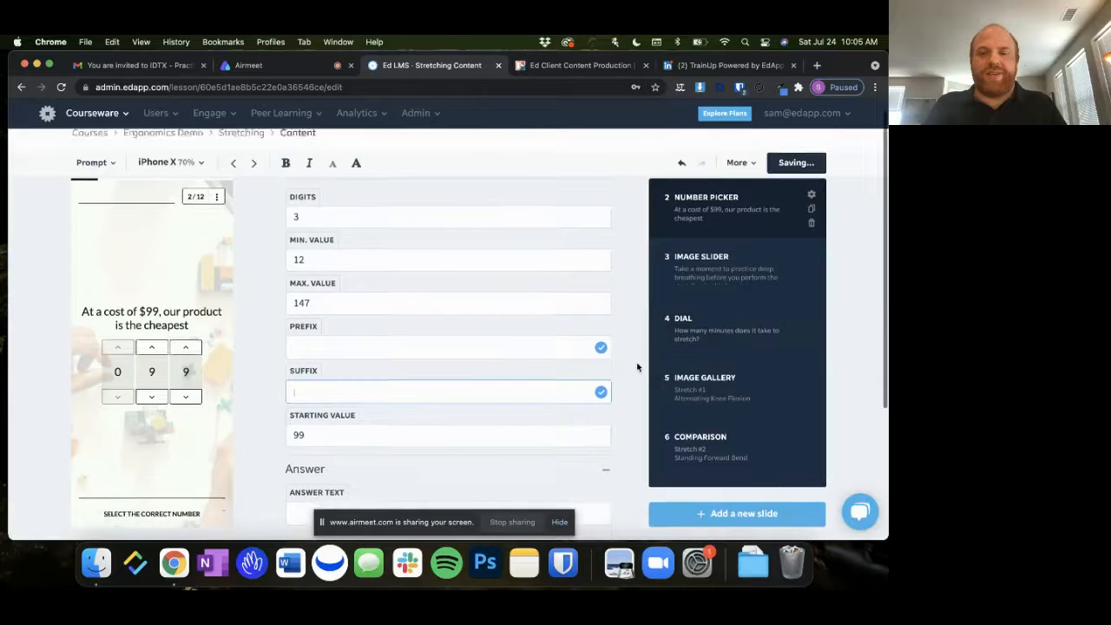
scroll(636, 367, "down", 3)
left_click(720, 483)
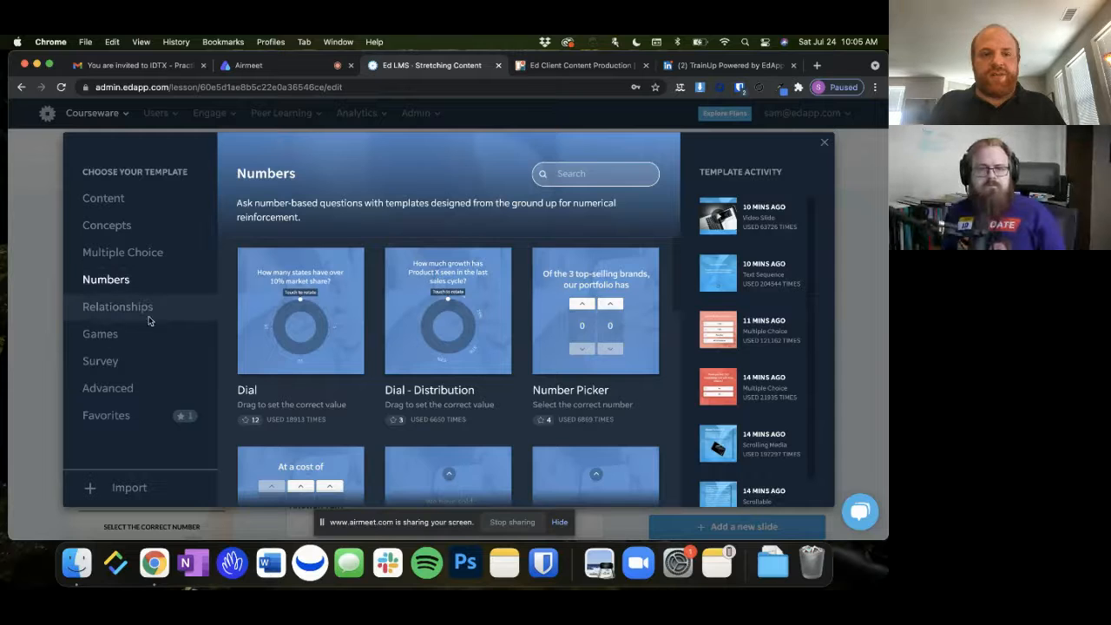
left_click(163, 308)
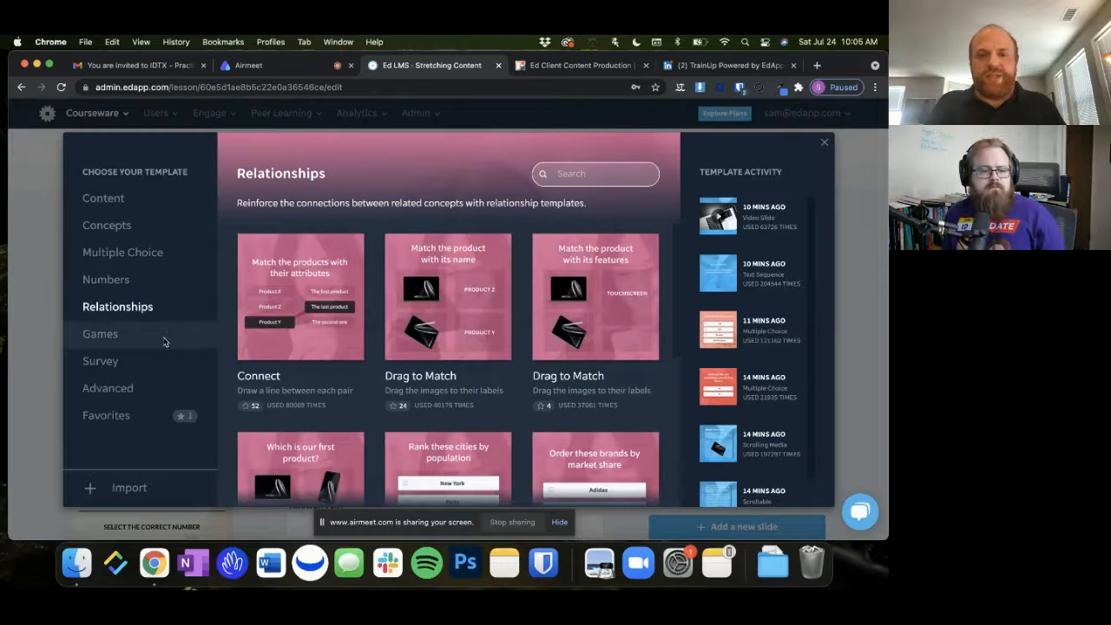
left_click(165, 341)
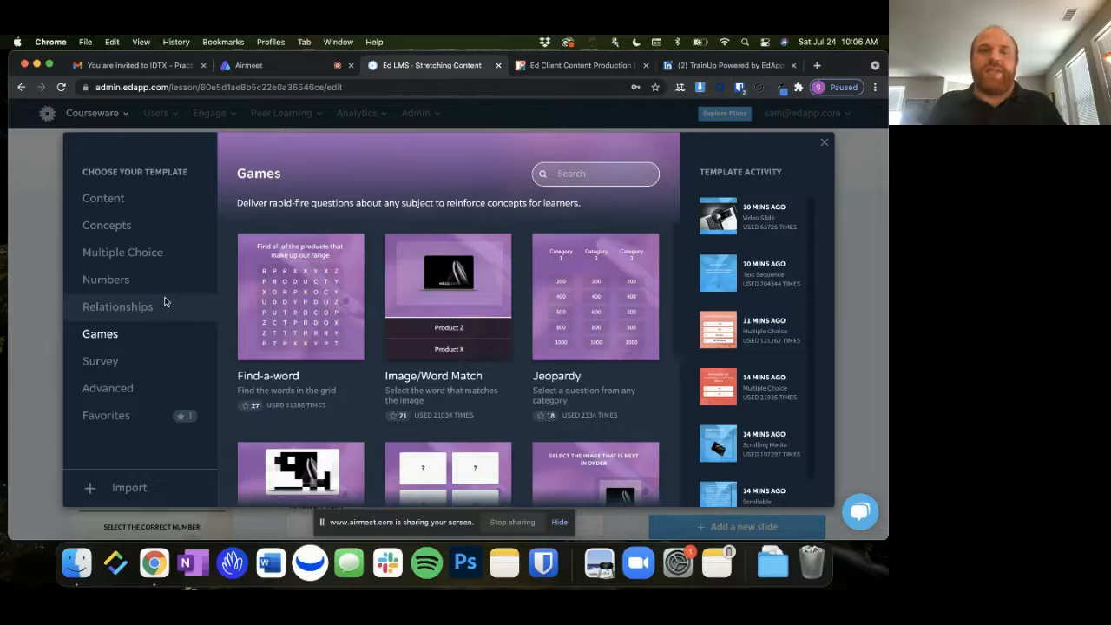
left_click(158, 225)
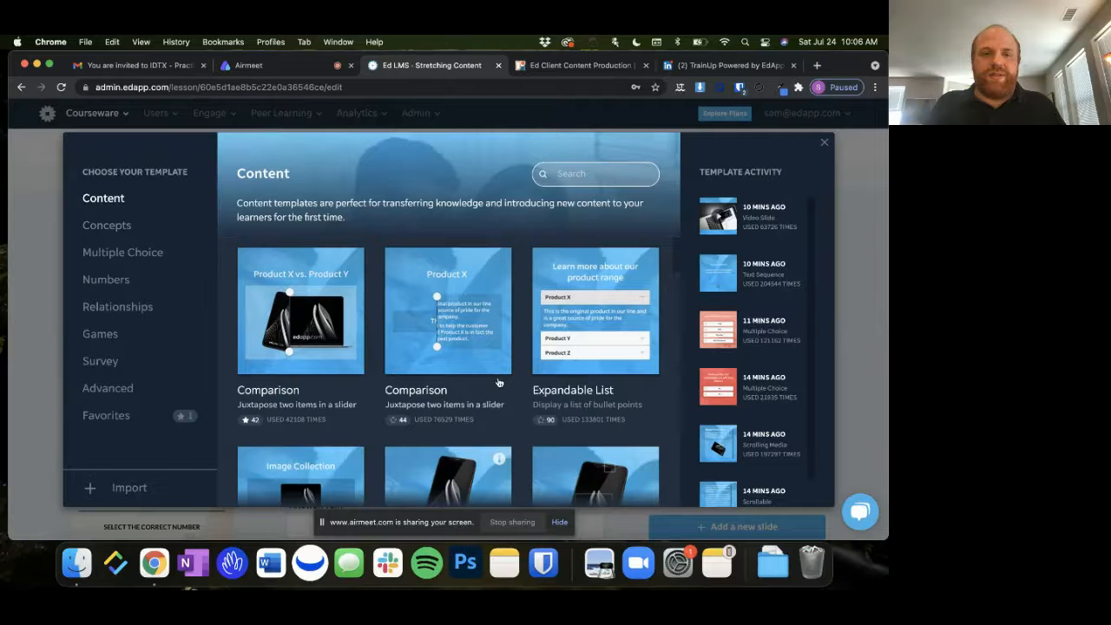
Add an Image Gallery slide from the Content templates
scroll(499, 383, "down", 3)
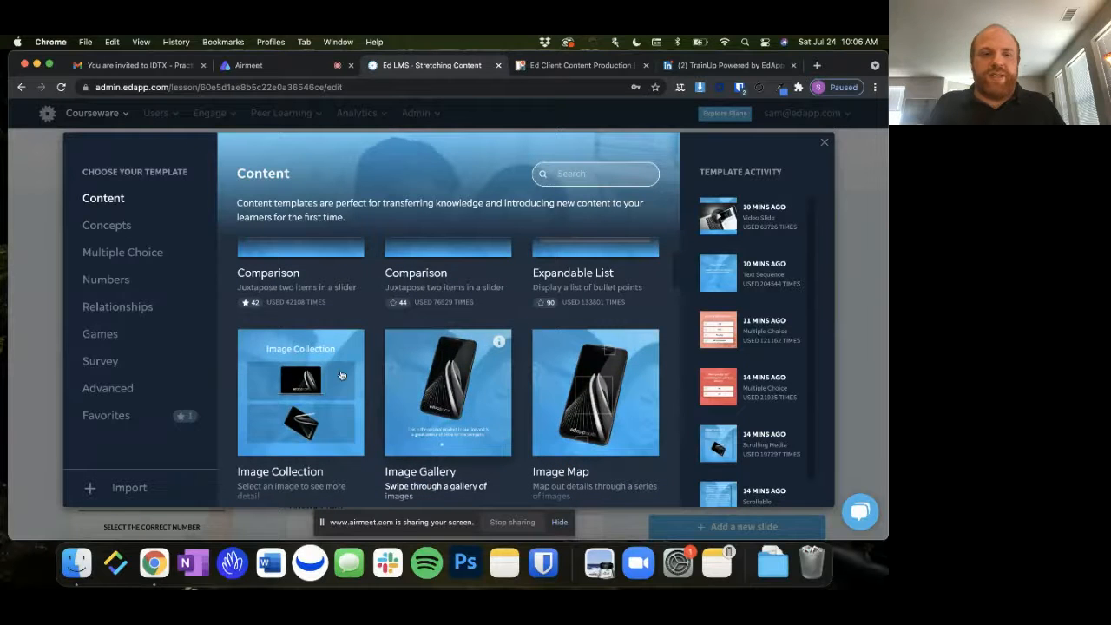
left_click(464, 395)
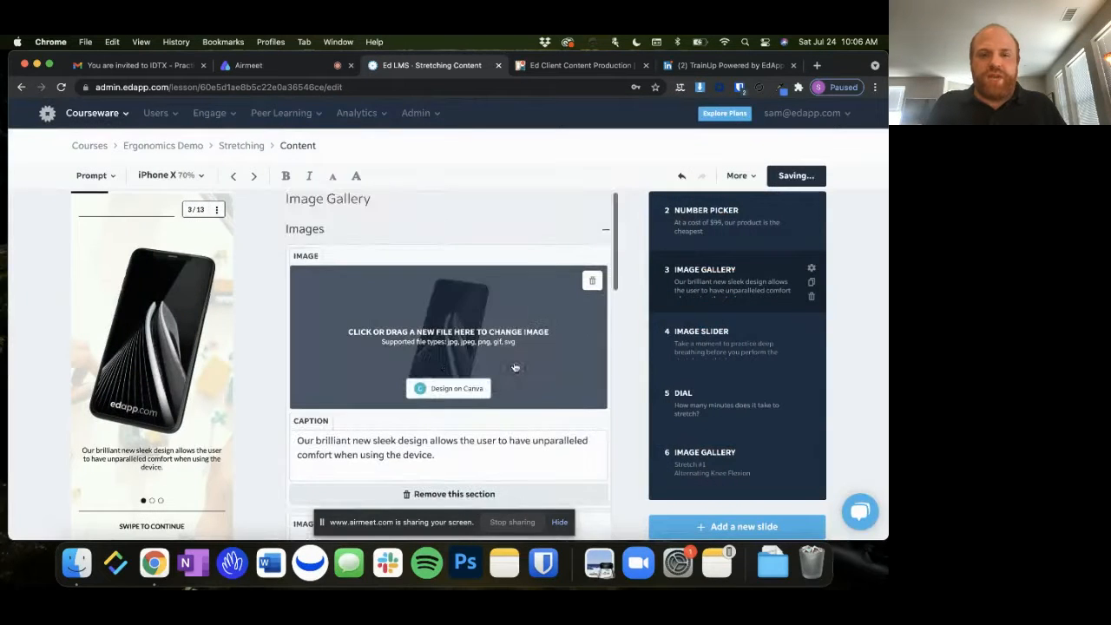
Open the Canva designer for the first gallery image, look over its Elements, Photos and Pexels libraries, and close it without designing anything
left_click(473, 395)
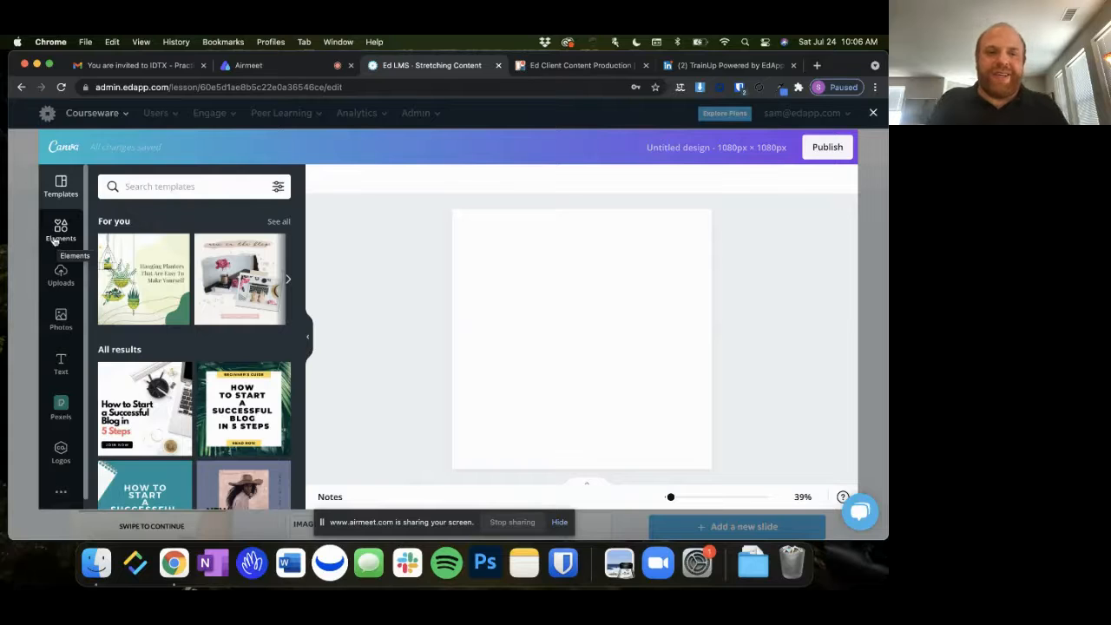
left_click(55, 241)
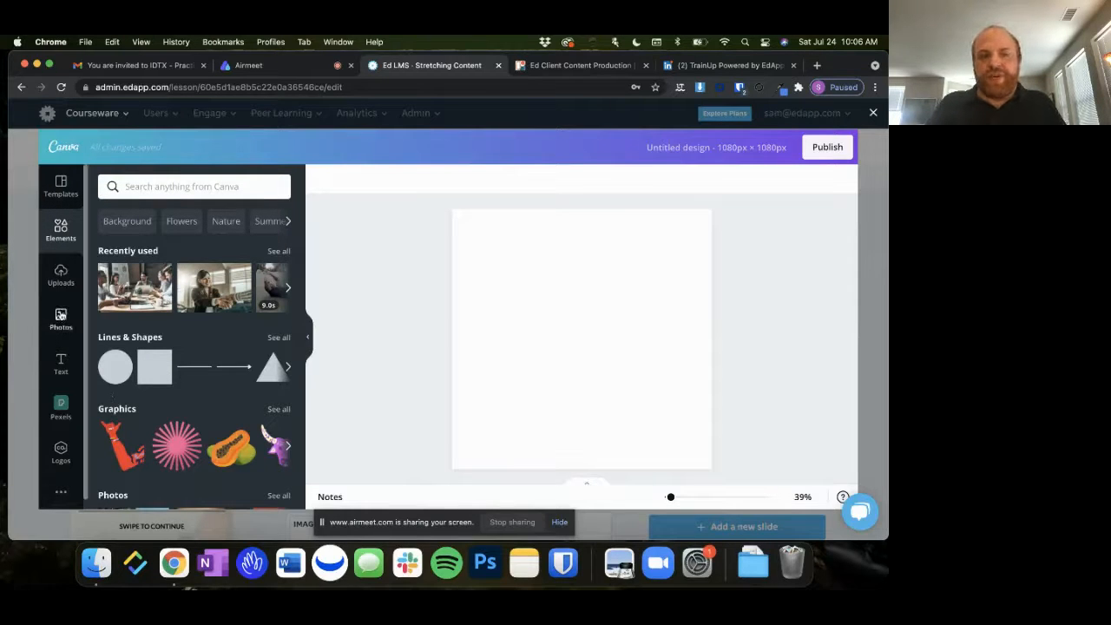
left_click(61, 318)
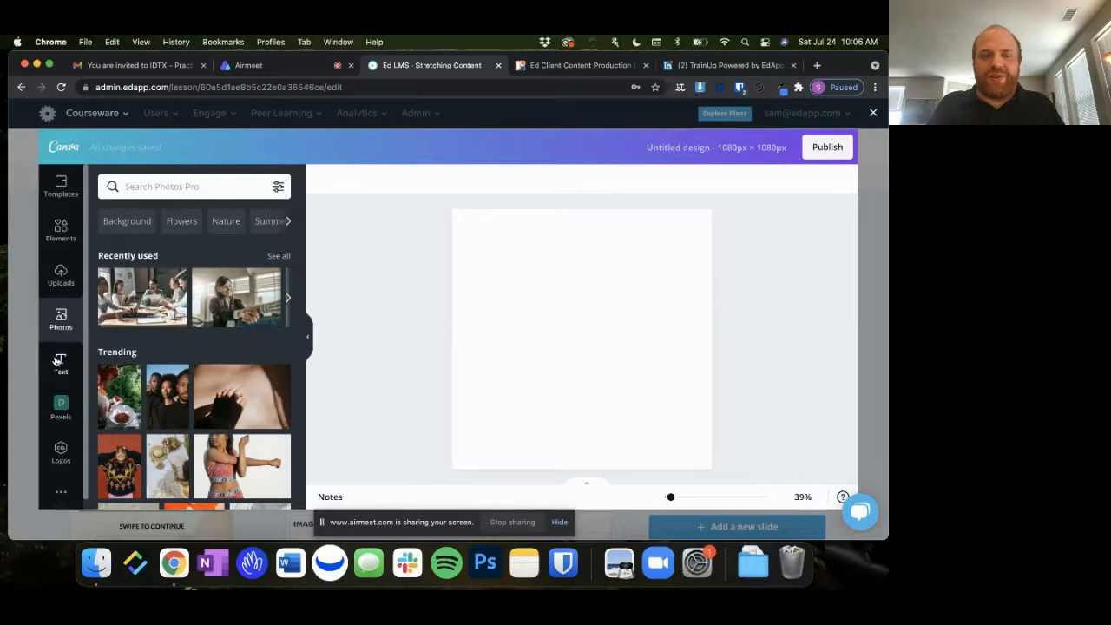
left_click(61, 399)
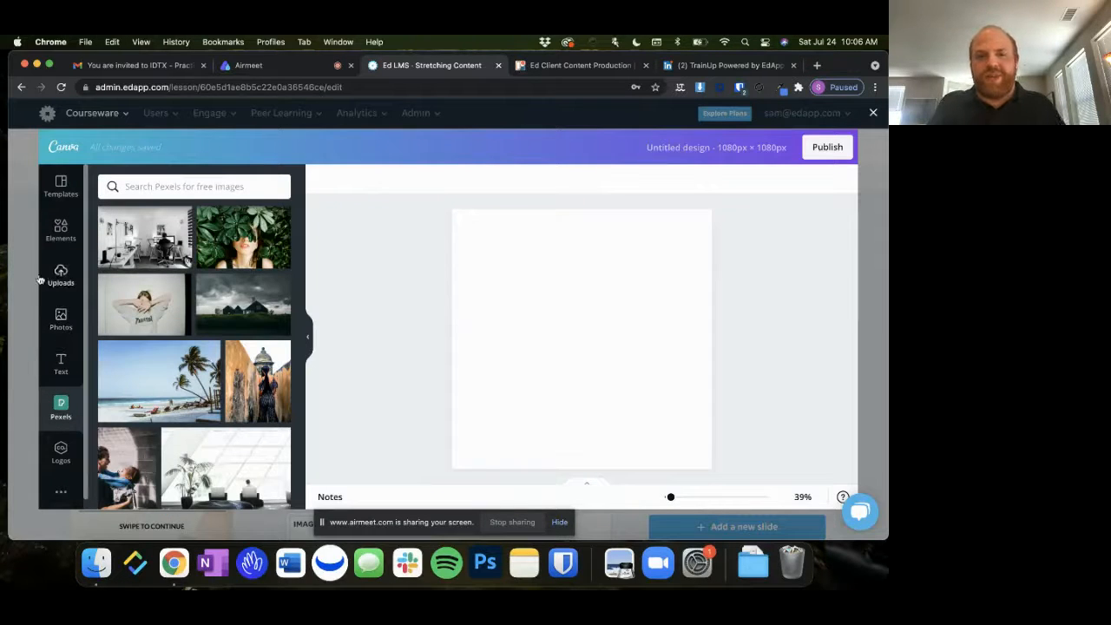
left_click(60, 316)
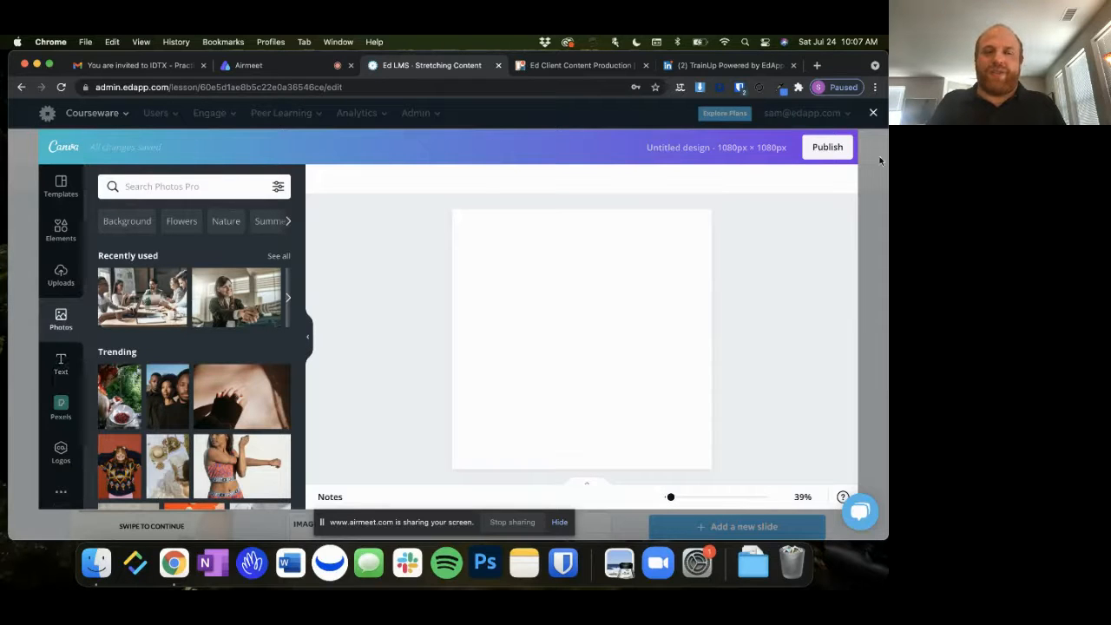
left_click(874, 113)
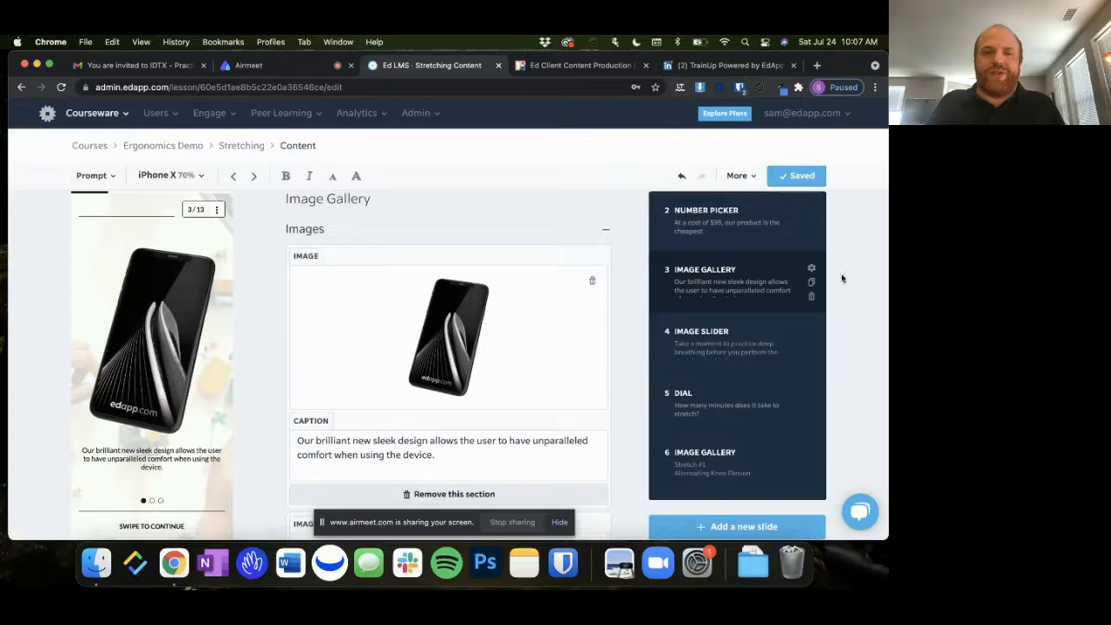
View the Image Slider, Dial, Stretch #1 Image Gallery and Stretch #2 Comparison slides of the lesson in turn
left_click(723, 355)
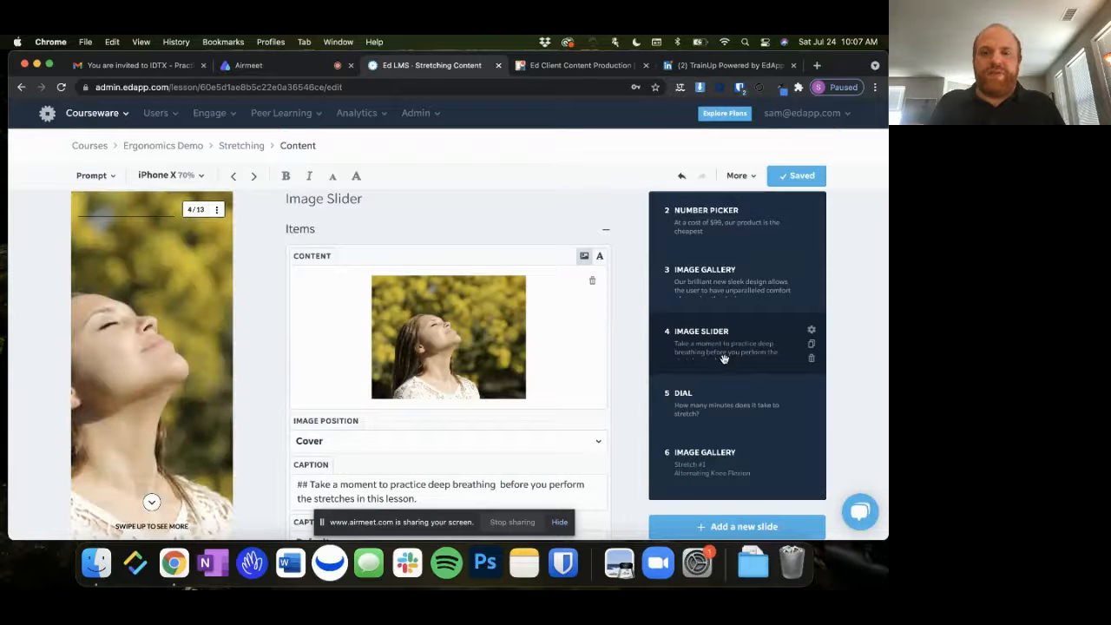
left_click(720, 395)
scroll(719, 394, "down", 3)
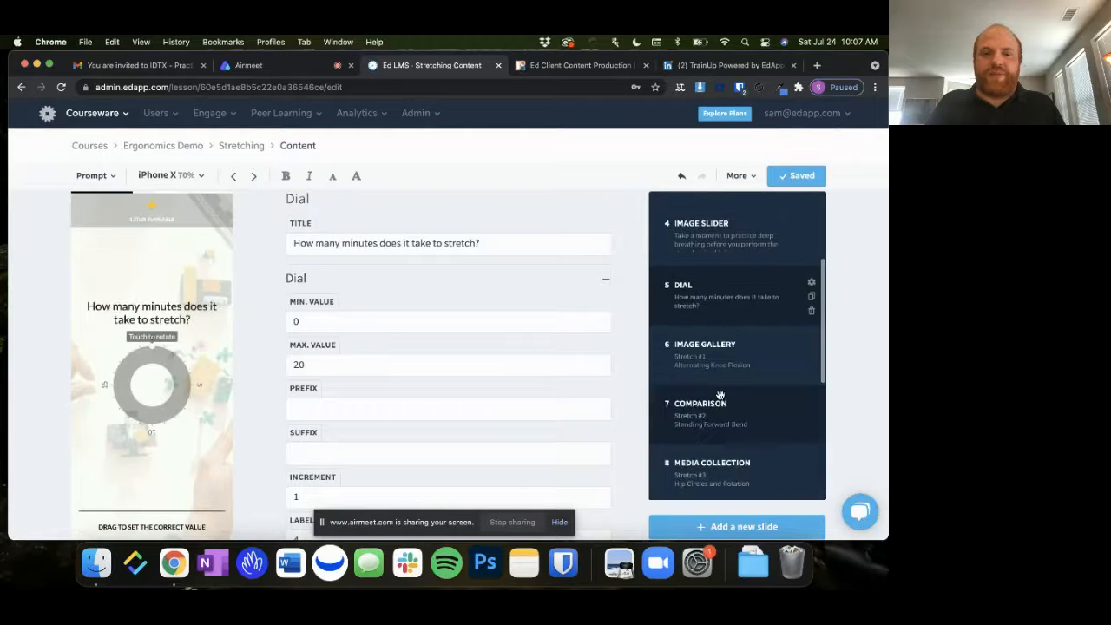
left_click(733, 363)
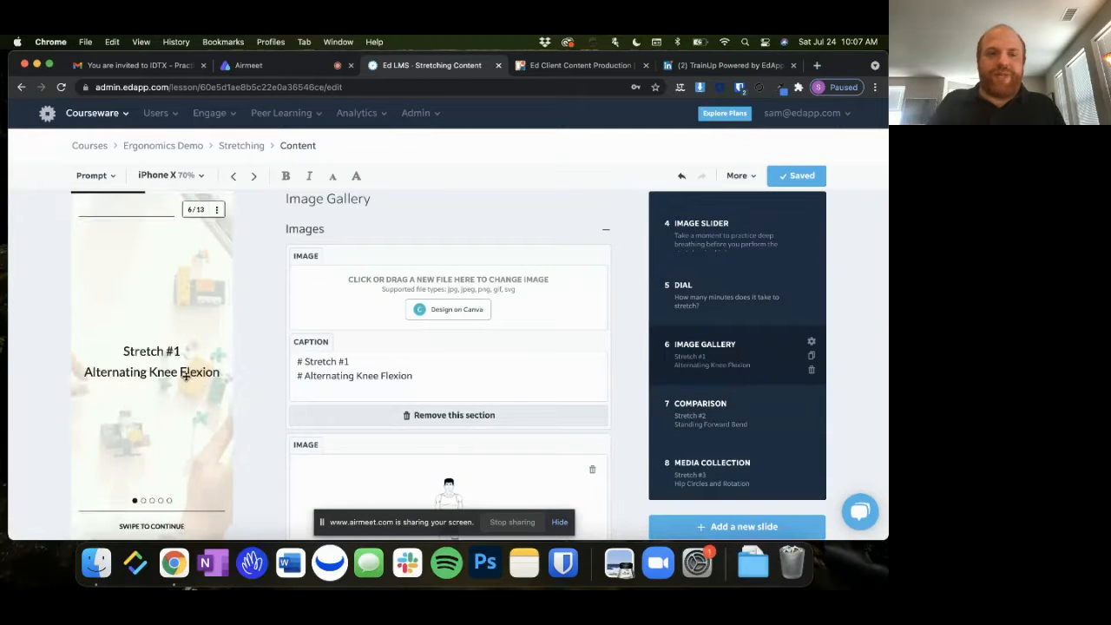
left_click(704, 410)
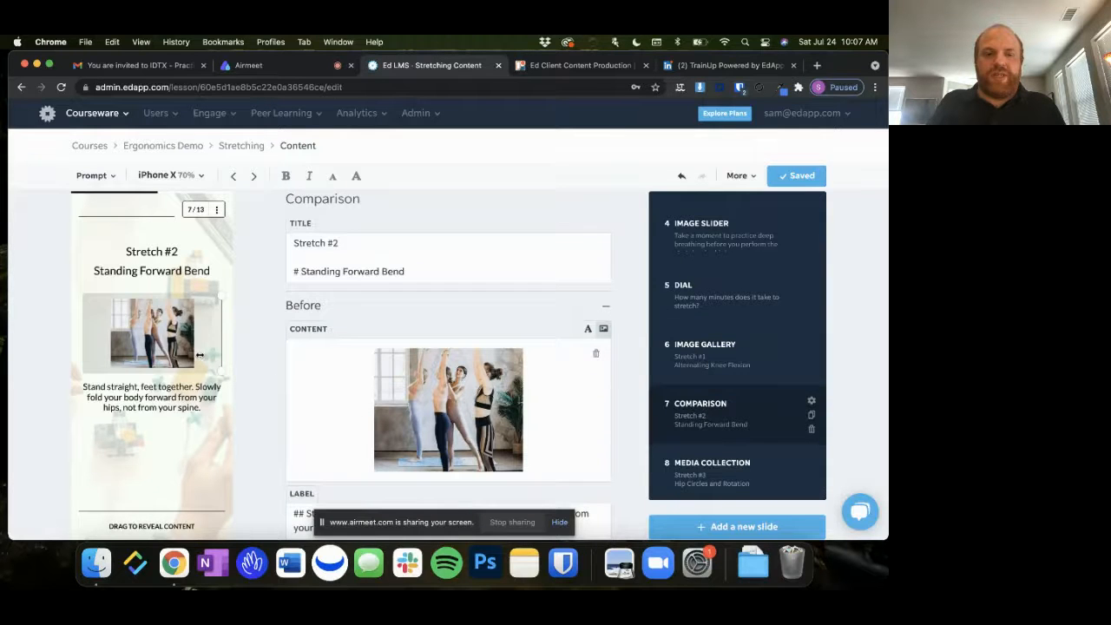
Preview the Standing Forward Bend comparison by sliding its divider fully across to reveal the second image and text
left_click_drag(200, 355, 68, 350)
scroll(87, 391, "down", 1)
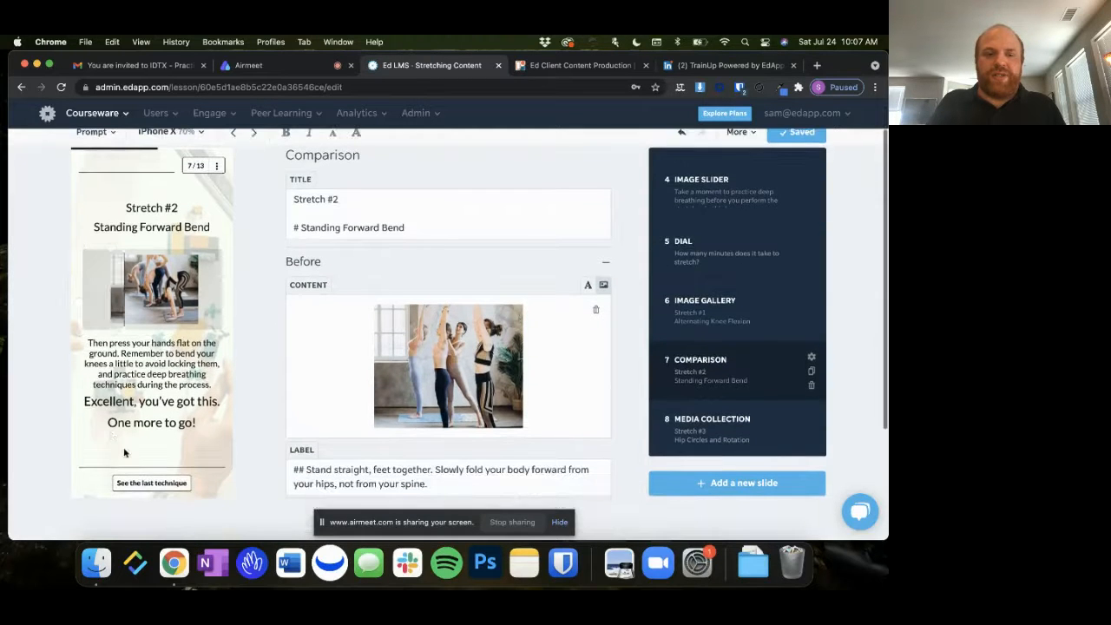
left_click_drag(115, 325, 91, 319)
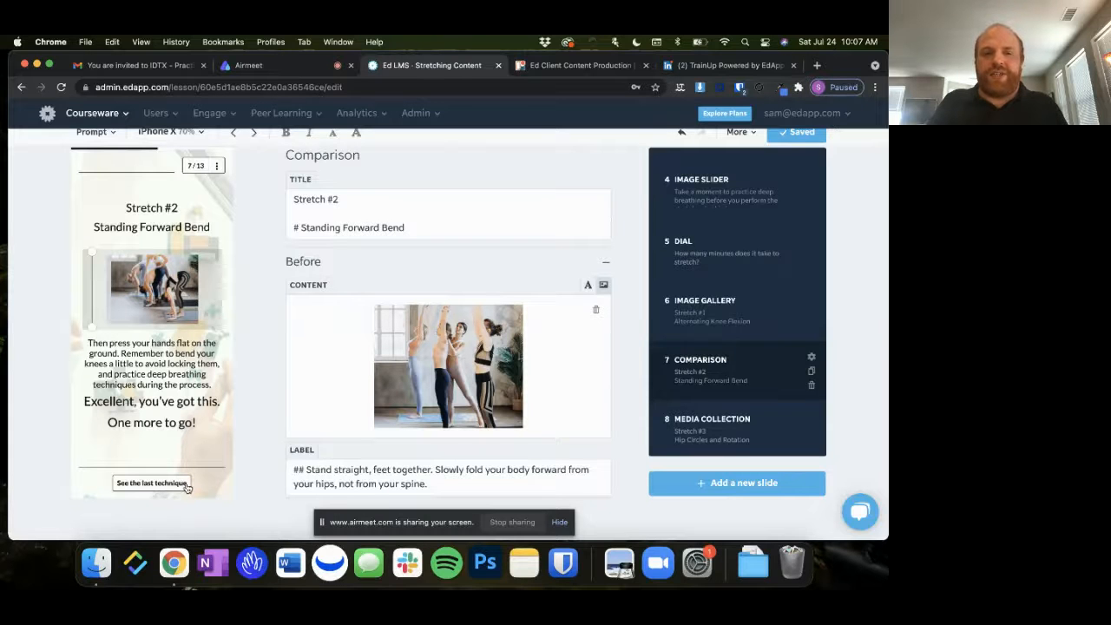
scroll(186, 488, "up", 1)
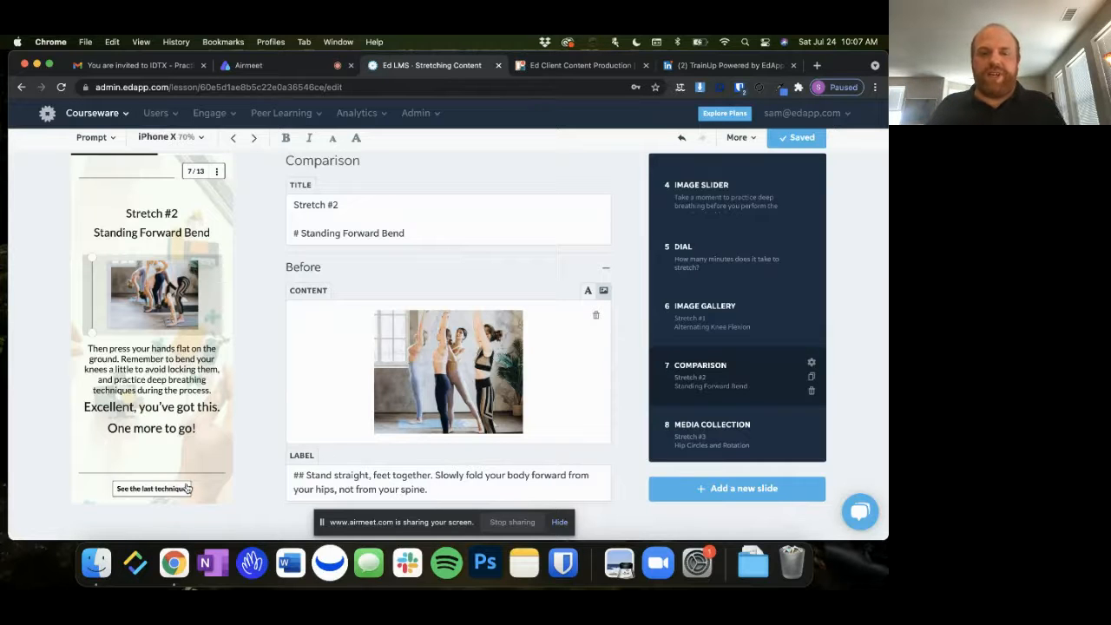
scroll(306, 445, "up", 3)
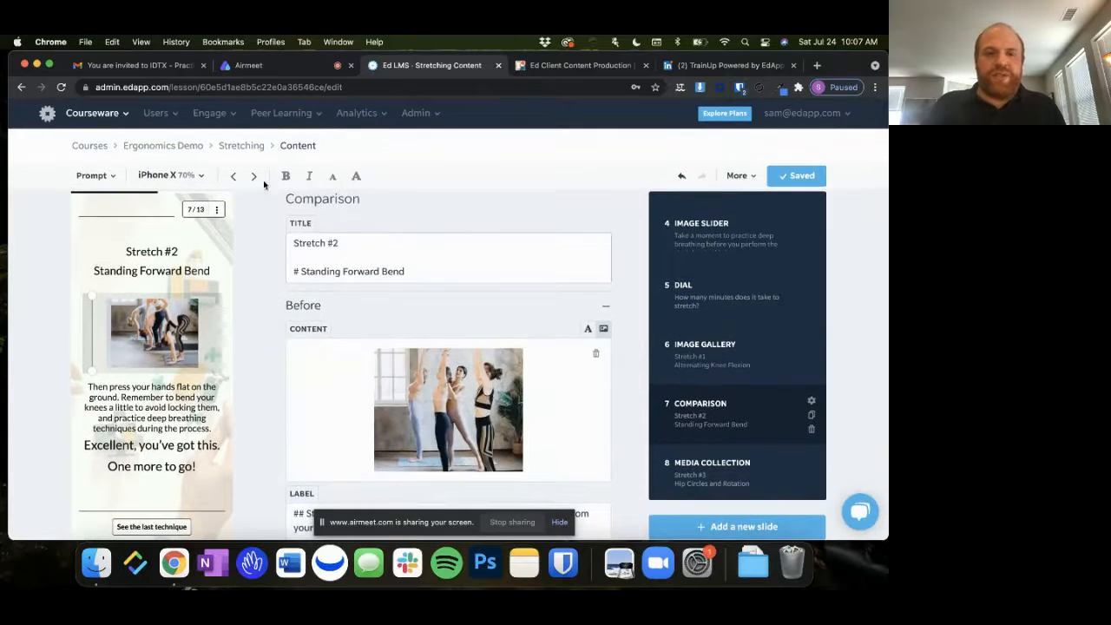
Return to the course list and open the Food Prep course for editing
left_click(101, 150)
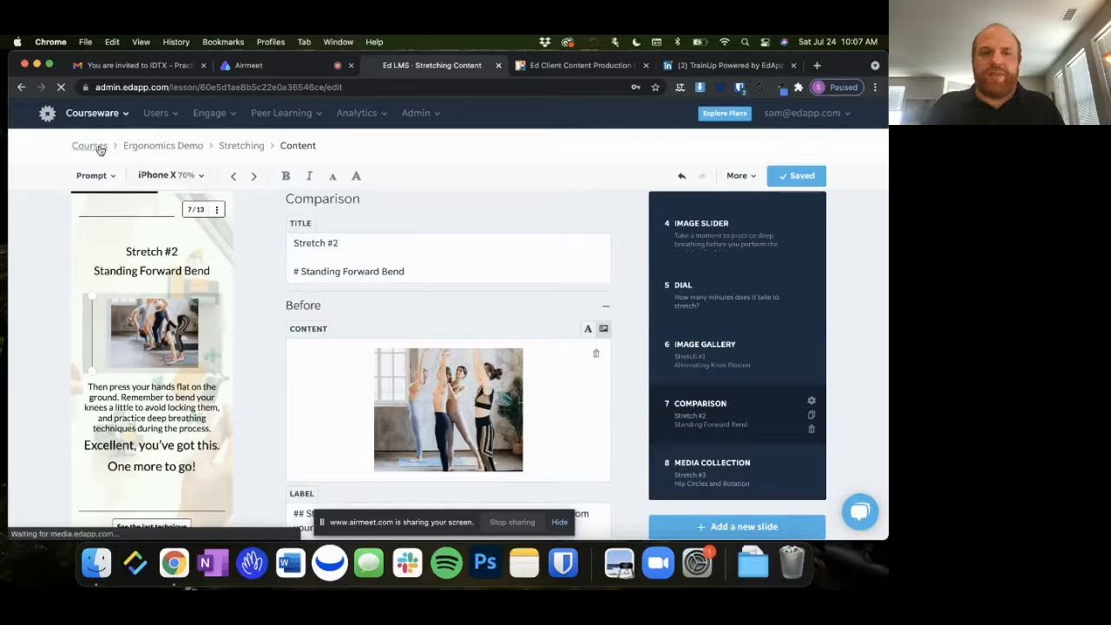
mouse_move(354, 295)
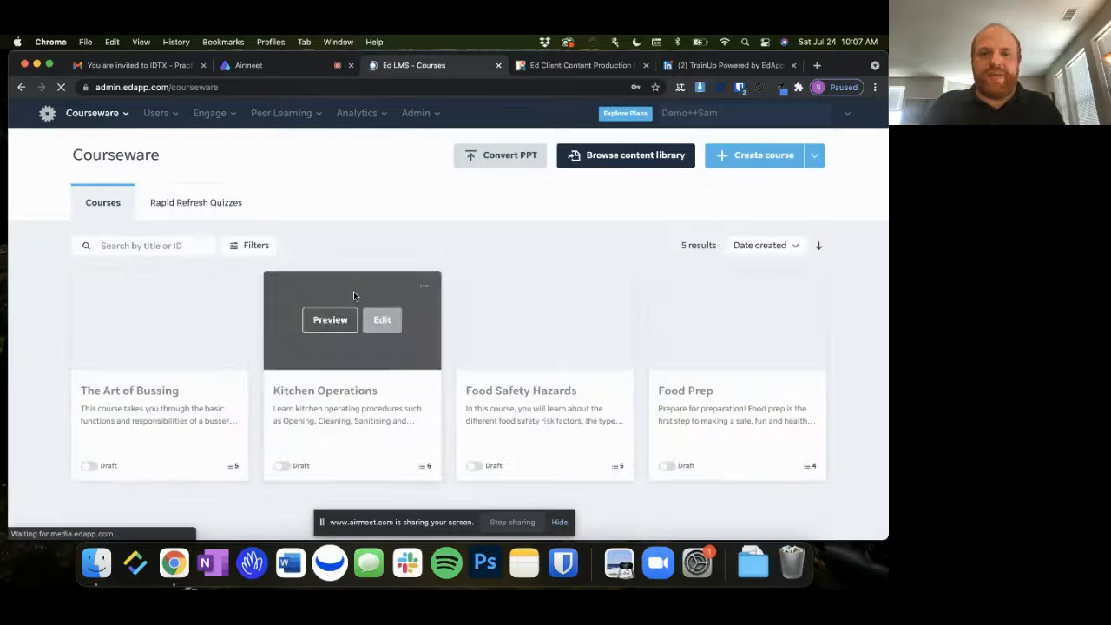
scroll(417, 402, "down", 3)
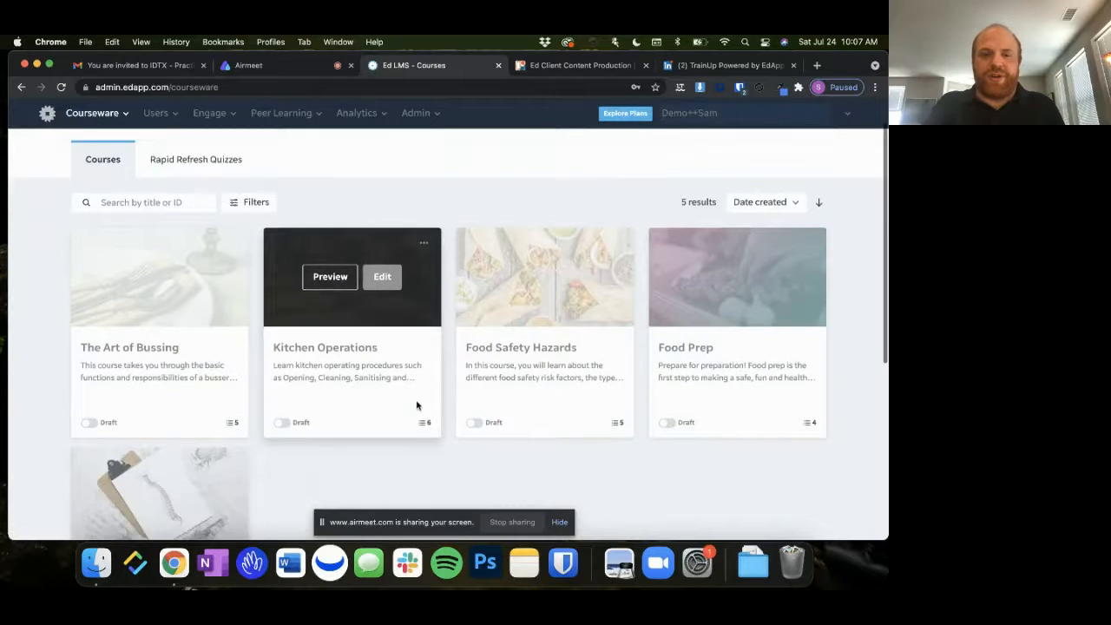
scroll(453, 425, "down", 1)
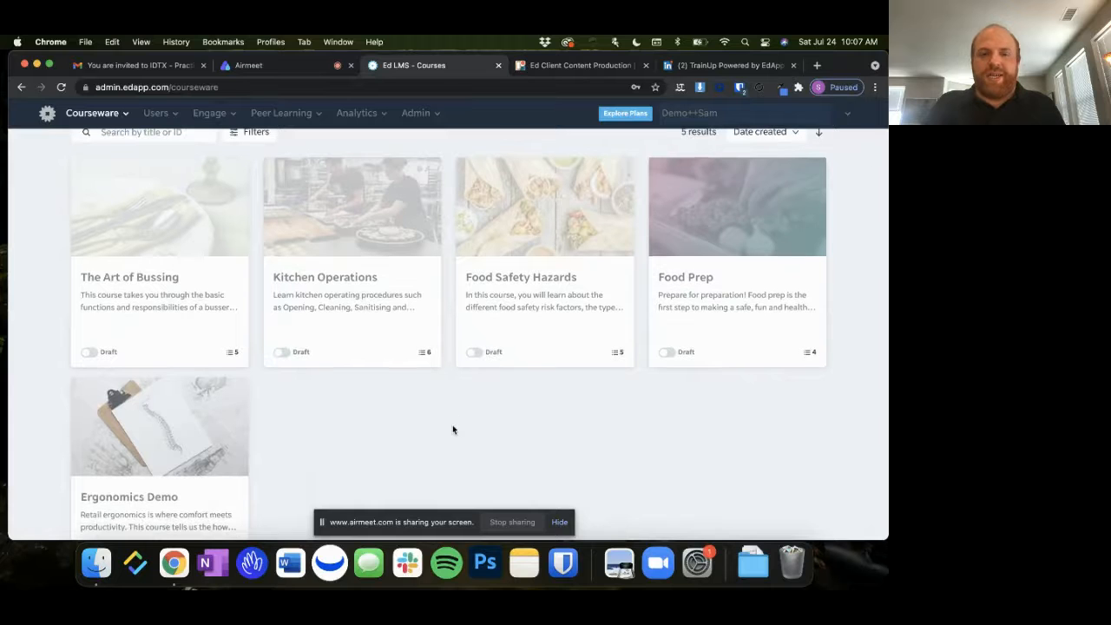
mouse_move(764, 310)
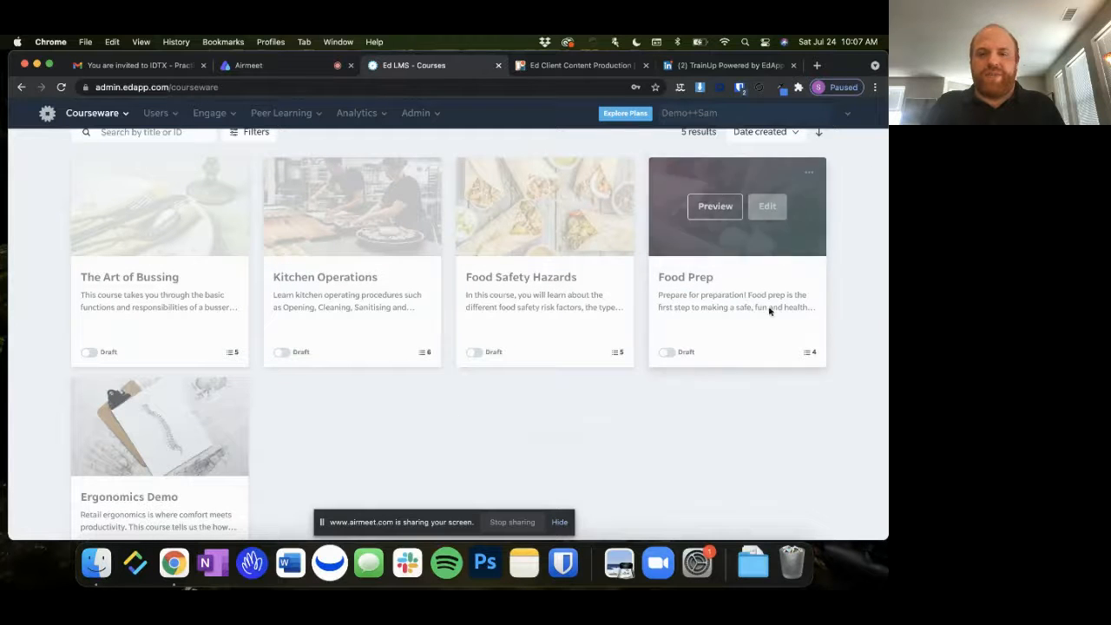
left_click(770, 208)
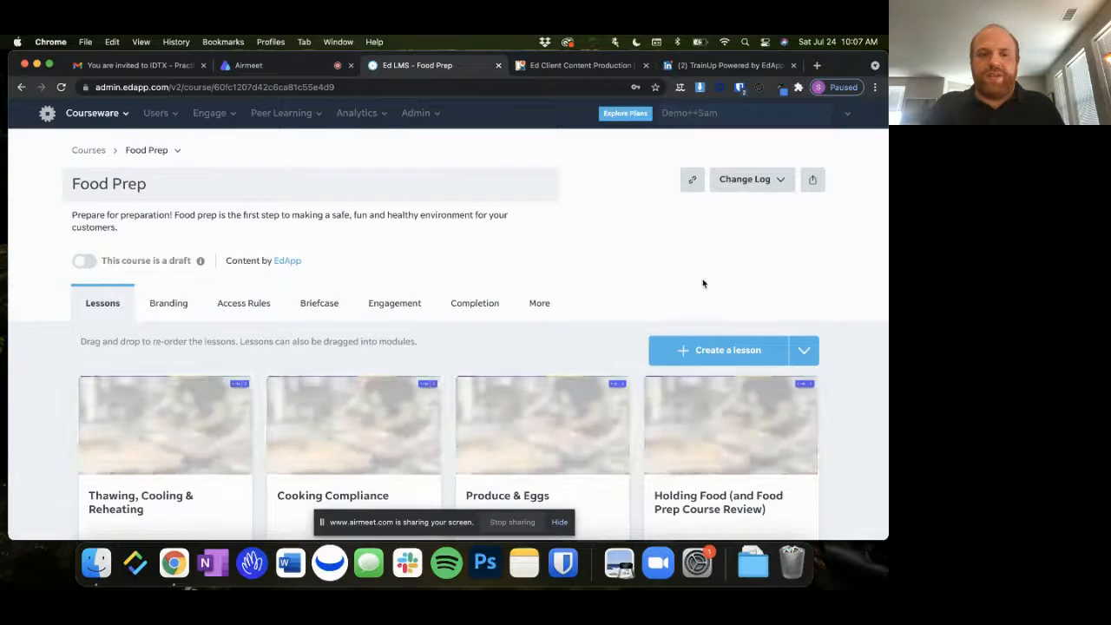
Open the Thawing, Cooling & Reheating lesson and advance its preview to slide 3
scroll(217, 382, "down", 3)
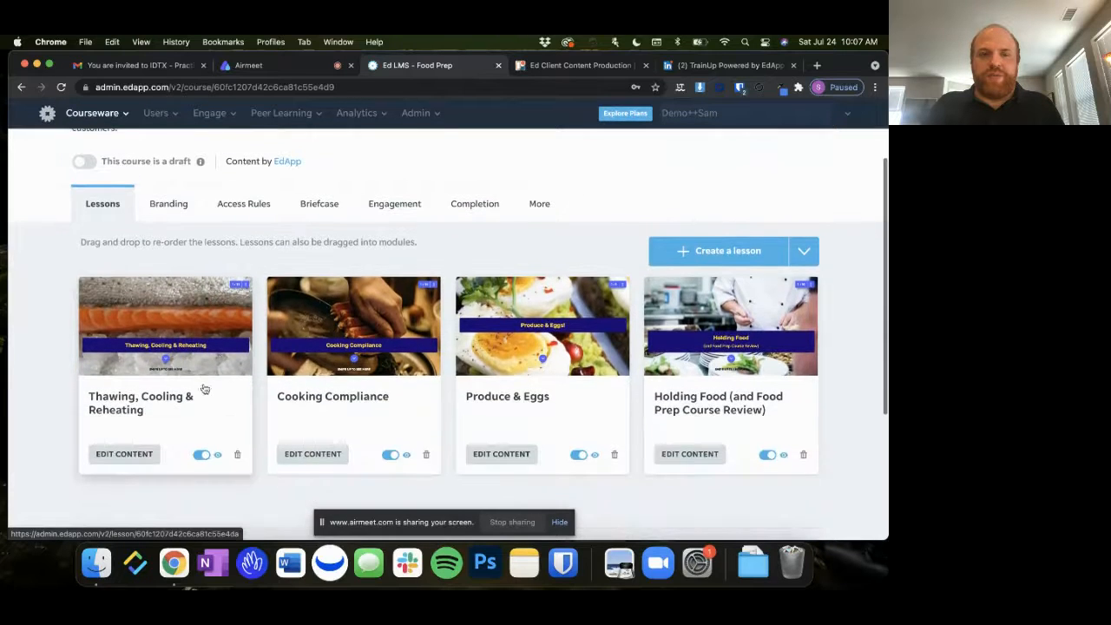
left_click(225, 356)
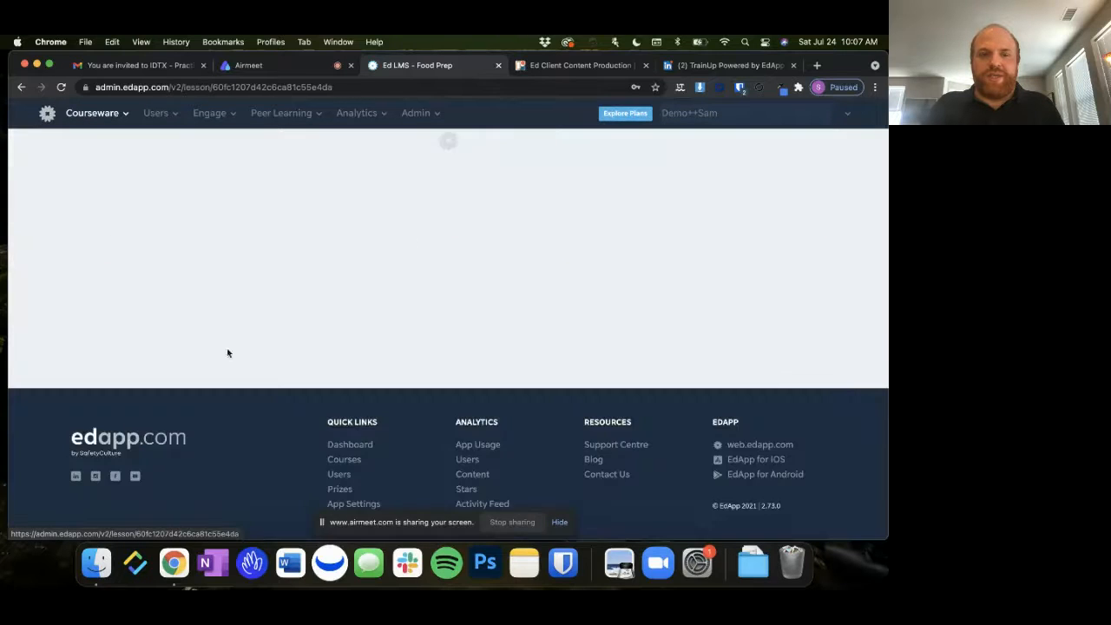
scroll(479, 283, "down", 4)
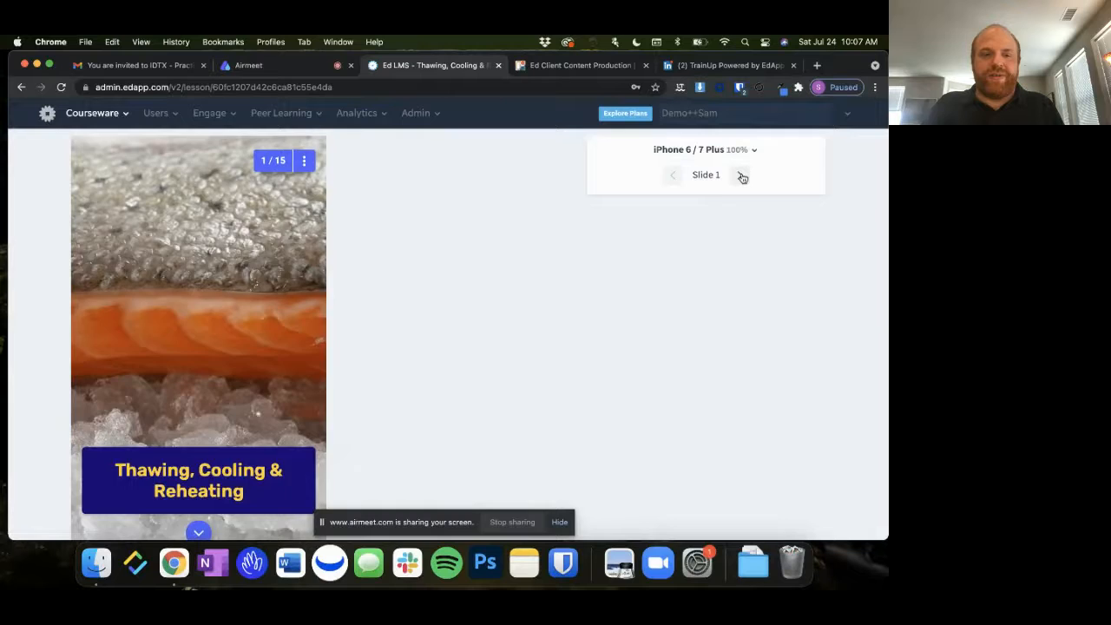
left_click(742, 175)
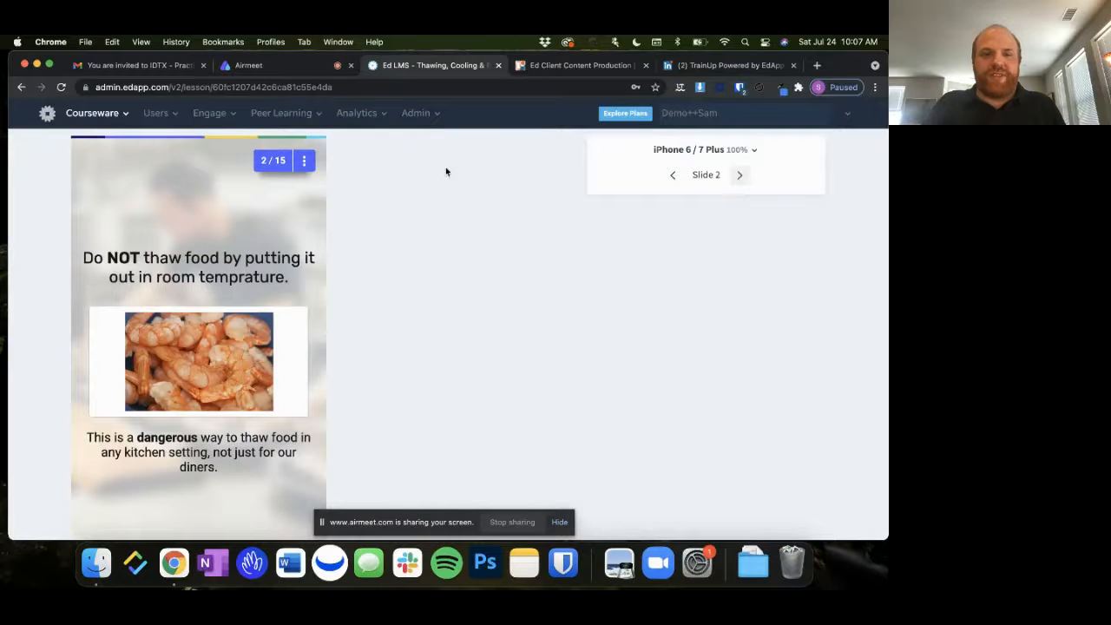
left_click(747, 177)
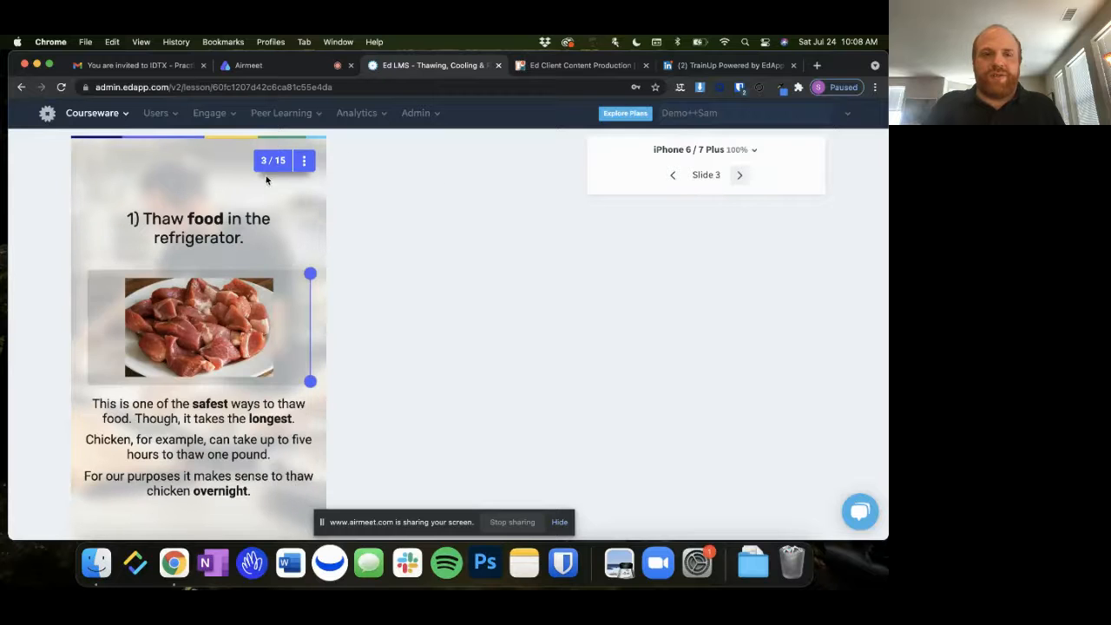
Reveal the other side of the refrigerator-thawing comparison in the preview and continue to the next slide
scroll(290, 181, "down", 2)
left_click_drag(278, 253, 76, 268)
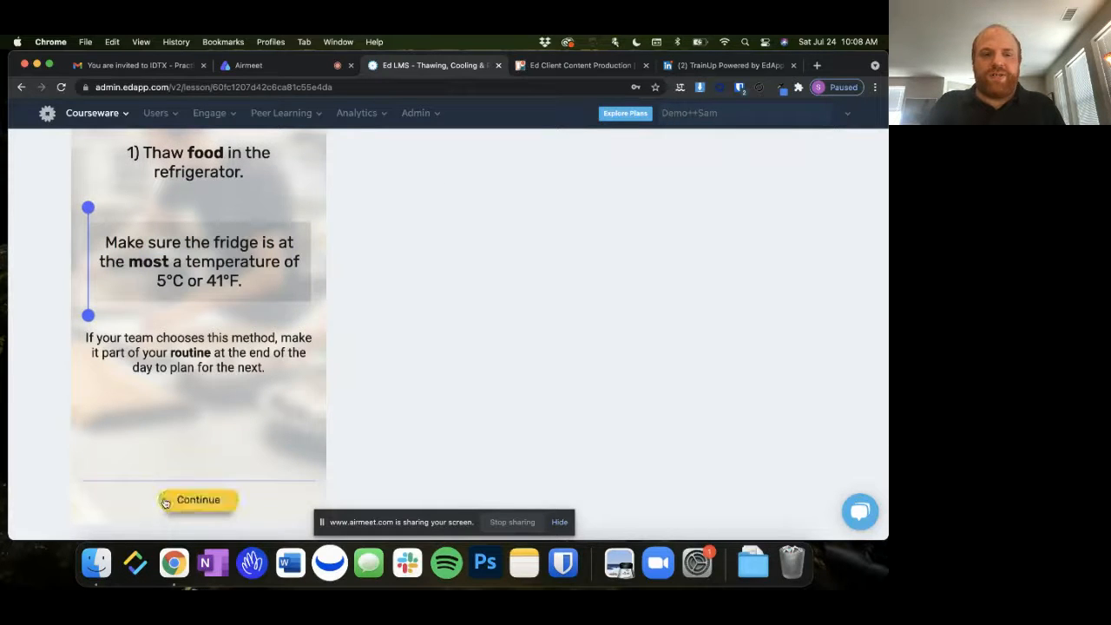
left_click(204, 506)
Answer the preview's room-temperature thawing statement as false, continue, and reveal the remaining sections of the running-water slide
left_click_drag(247, 330, 249, 286)
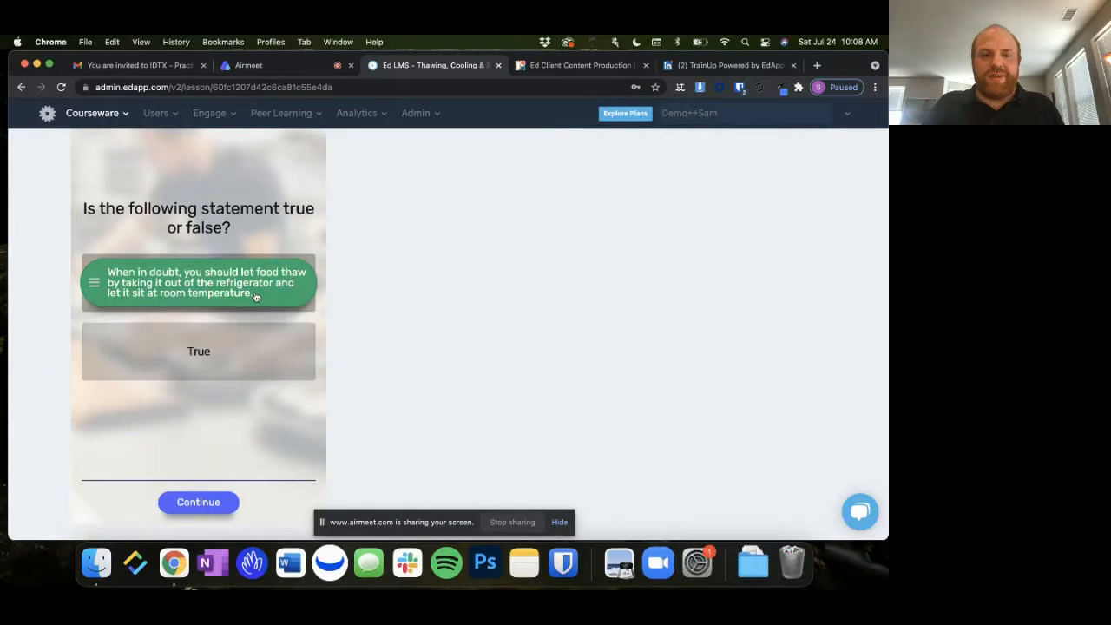
left_click(215, 501)
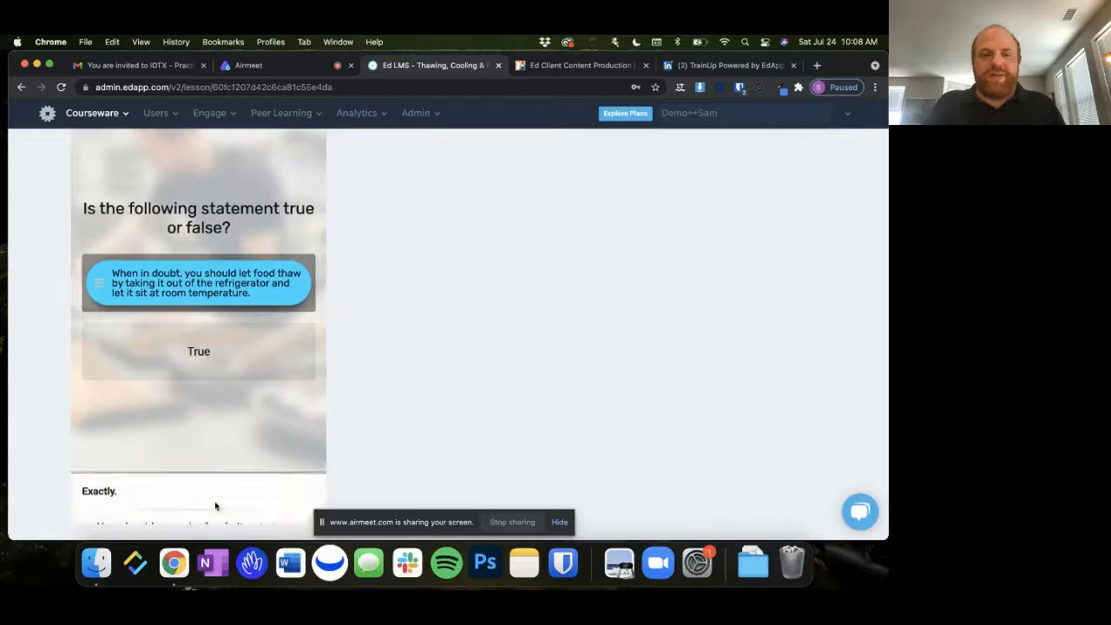
left_click(214, 501)
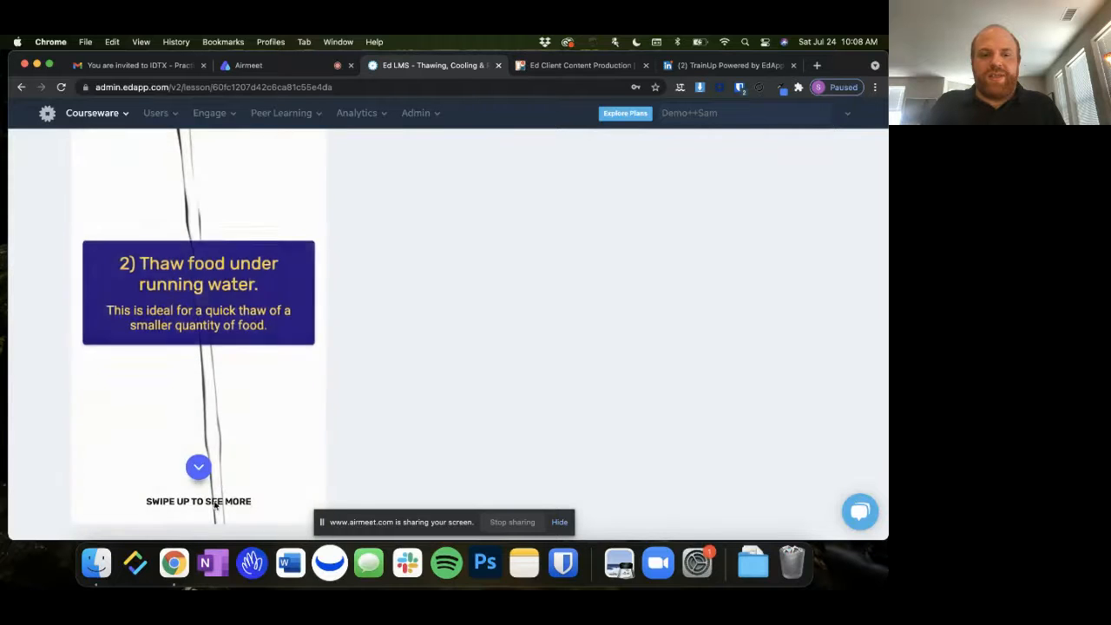
left_click(200, 467)
left_click(199, 467)
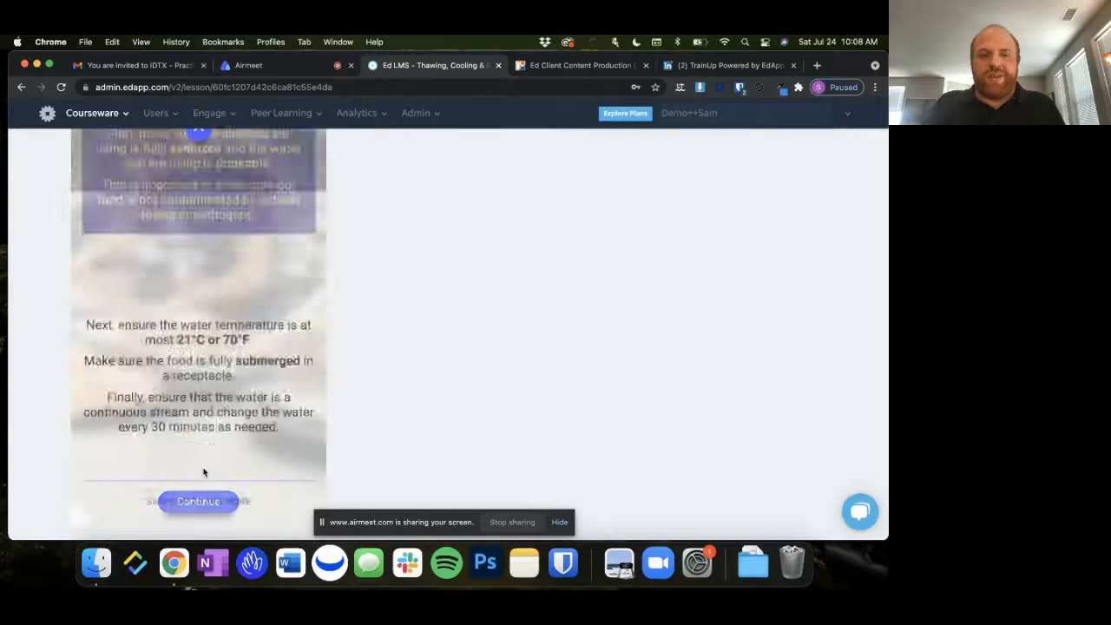
Leave the lesson preview and return to the Food Prep course's lesson overview
scroll(202, 469, "up", 5)
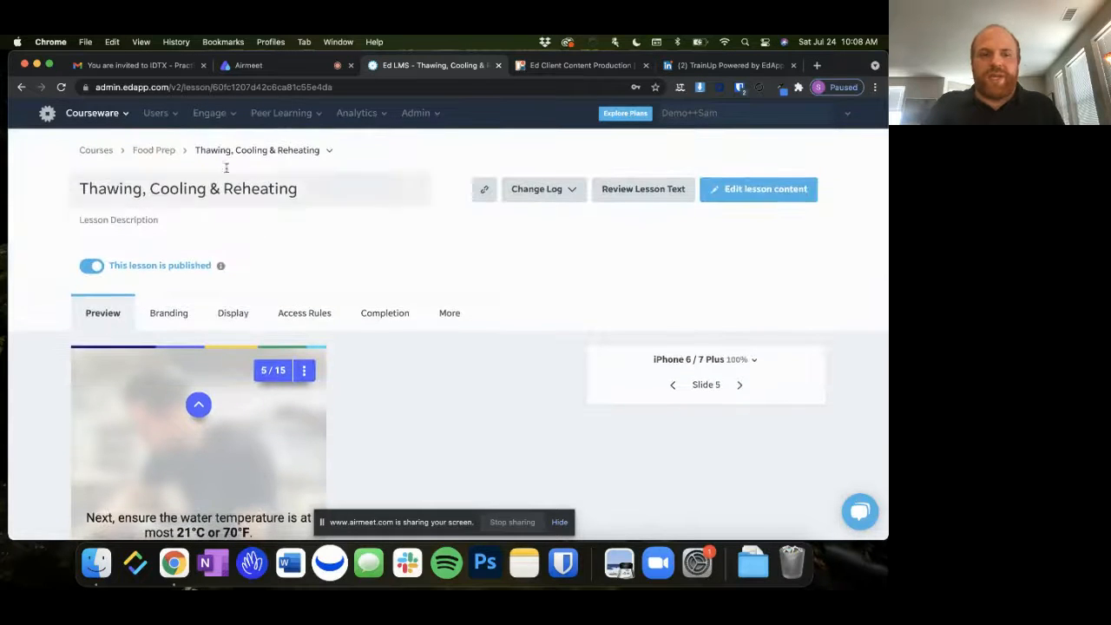
left_click(154, 151)
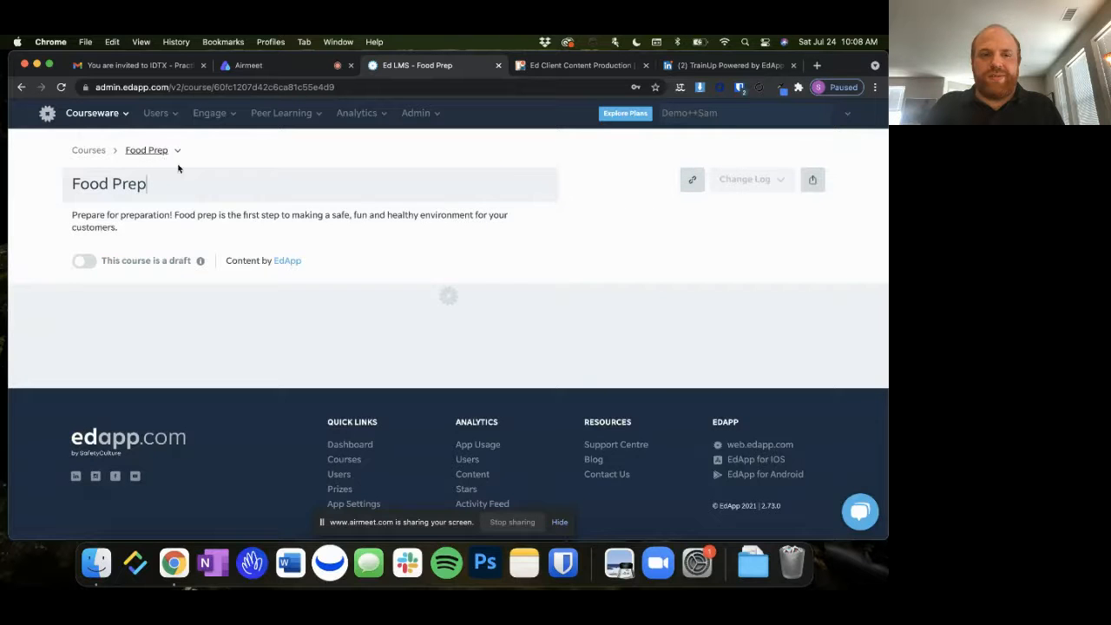
scroll(217, 242, "down", 2)
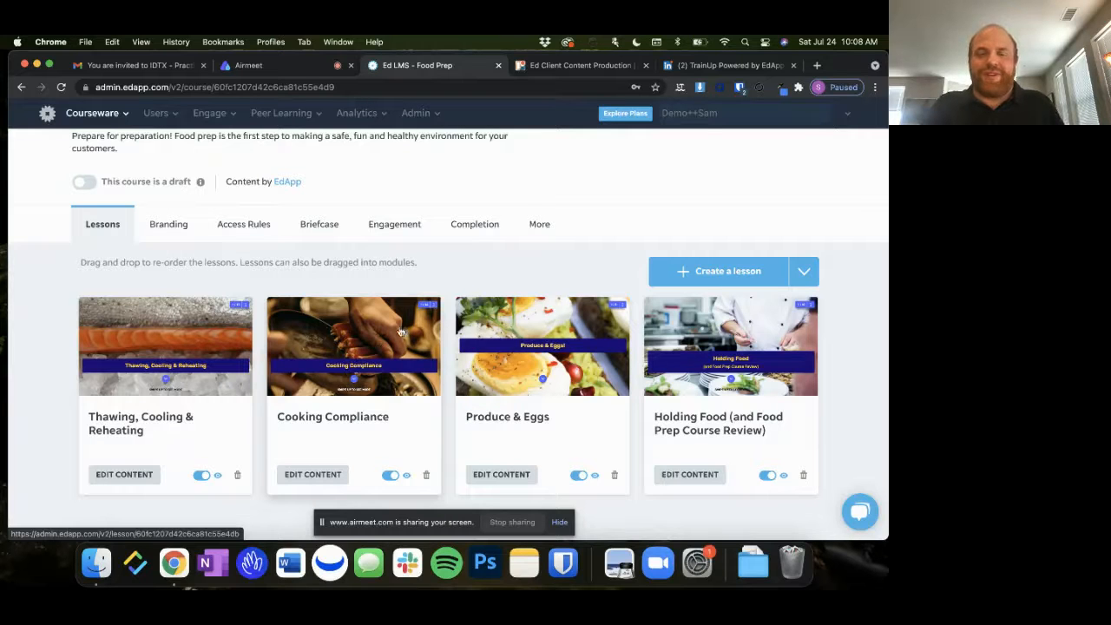
Copy all of the Food Prep course's custom CSS from its branding settings
left_click(168, 225)
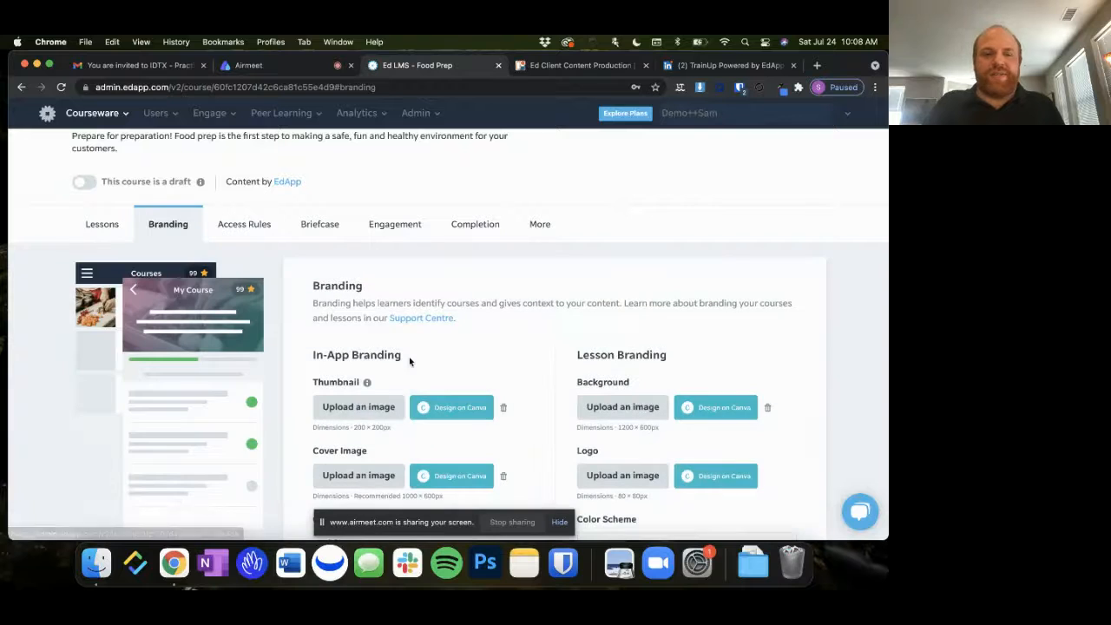
scroll(409, 361, "down", 1)
scroll(409, 361, "down", 6)
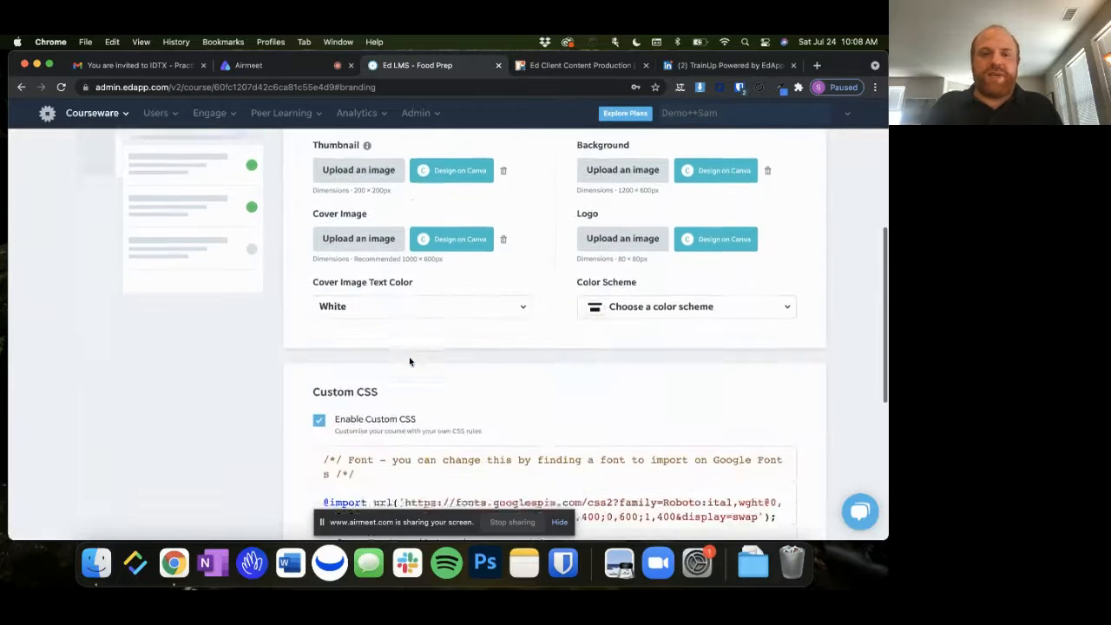
scroll(427, 398, "down", 1)
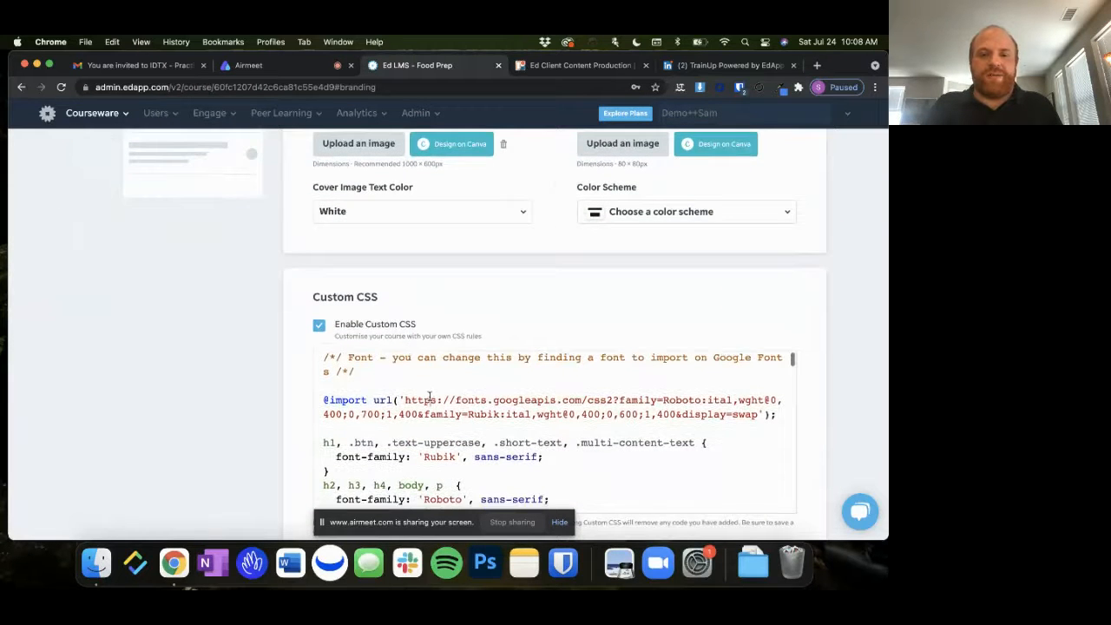
key("super+a")
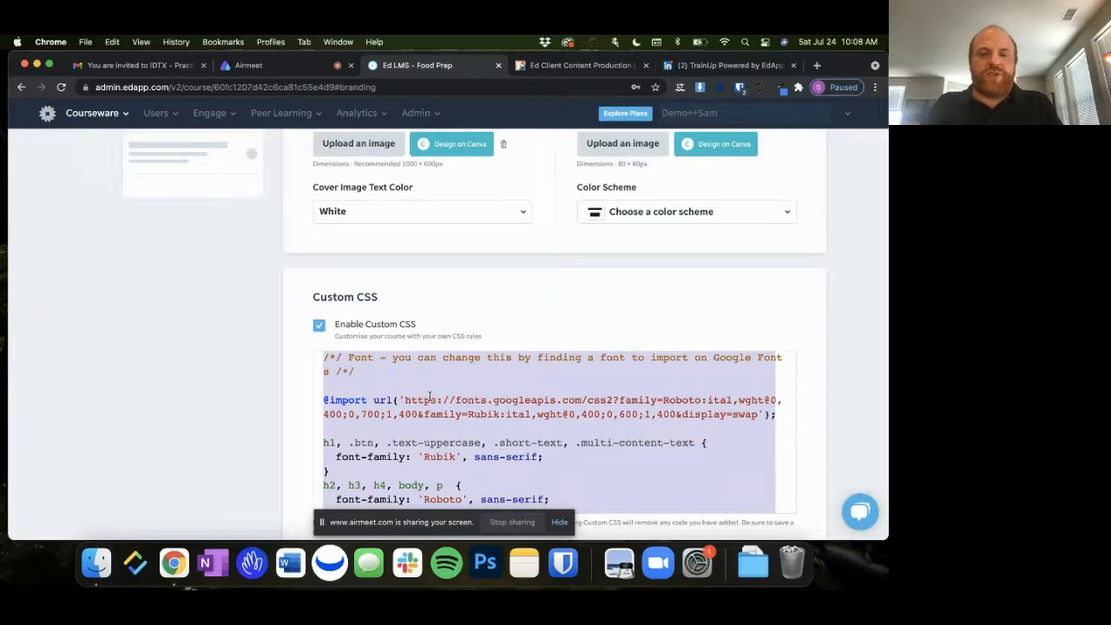
Return to the course list and open the Ergonomics Demo course
scroll(243, 354, "up", 10)
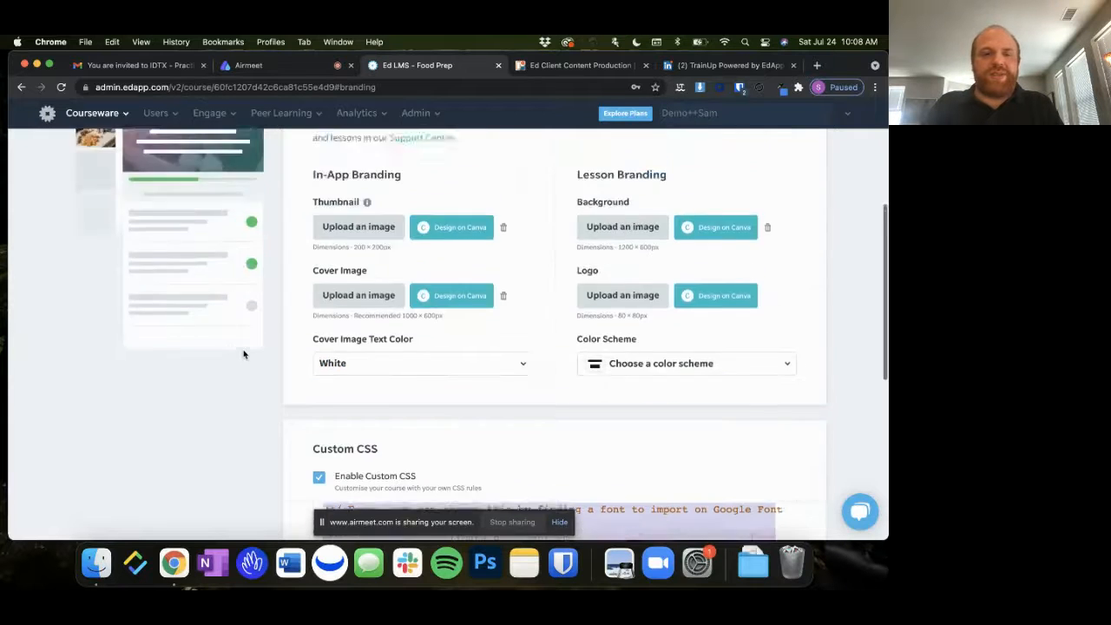
left_click(90, 150)
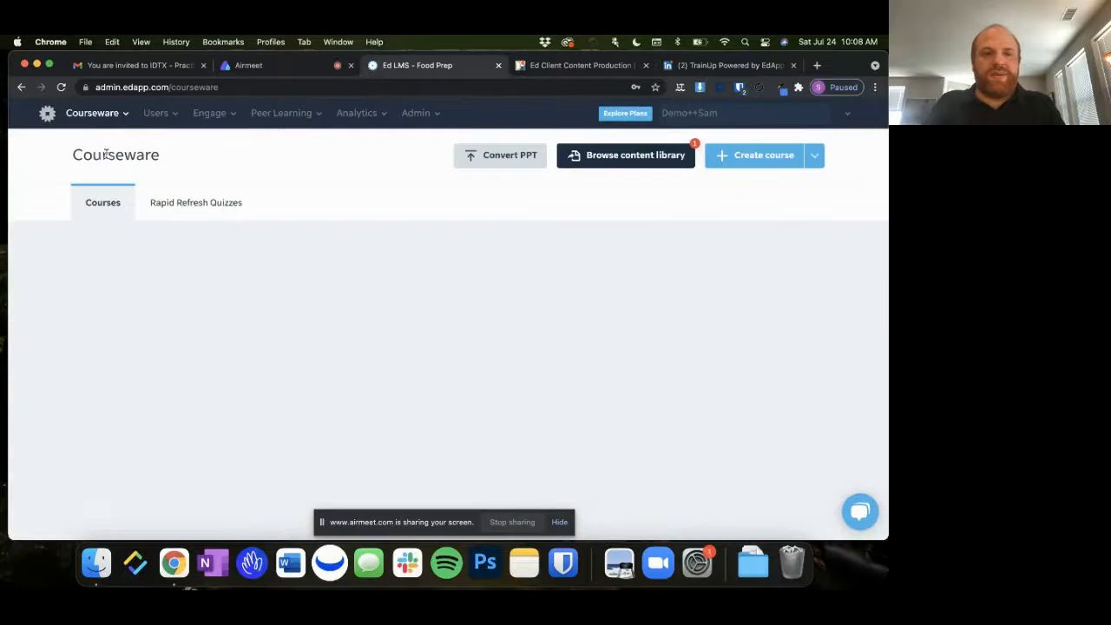
scroll(412, 333, "down", 2)
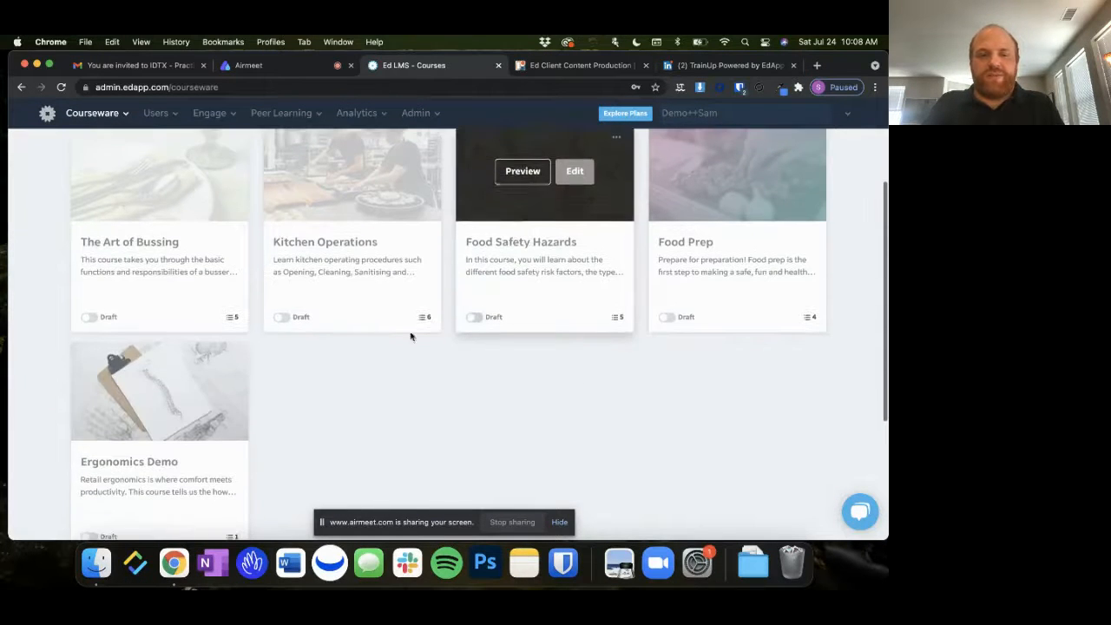
left_click(205, 388)
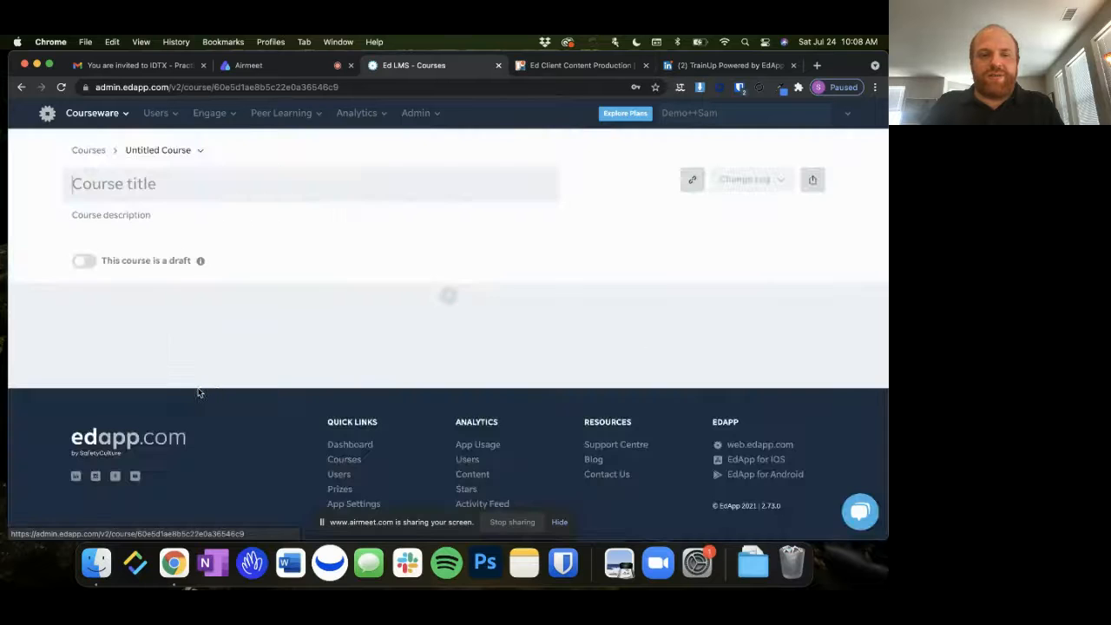
scroll(347, 375, "down", 1)
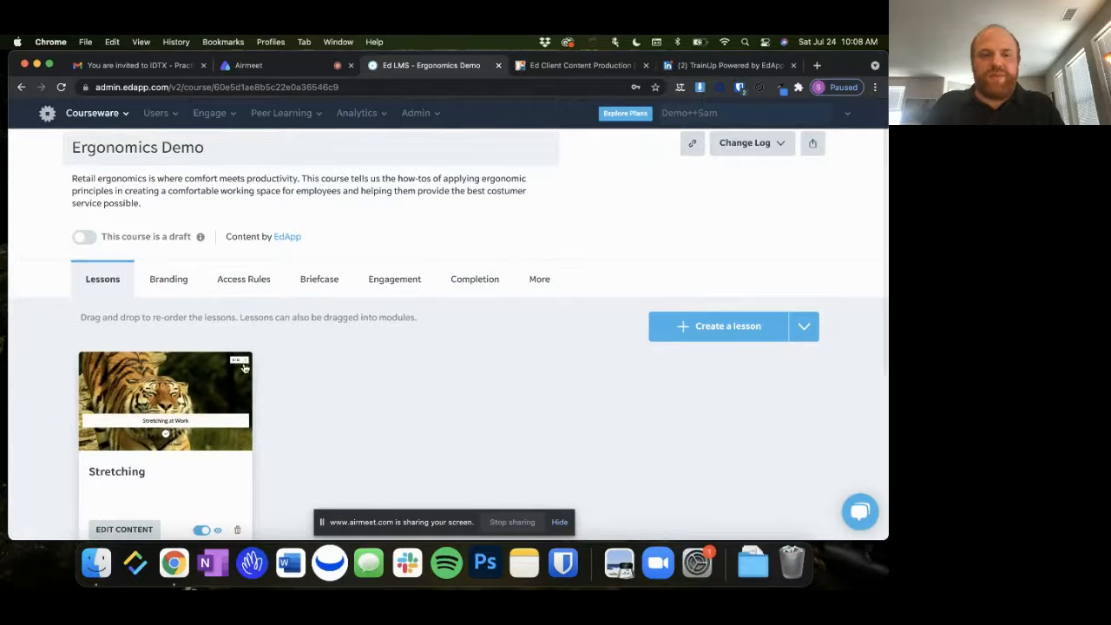
Open the Stretching lesson and advance its preview to slide 2 to check the current styling
left_click(211, 423)
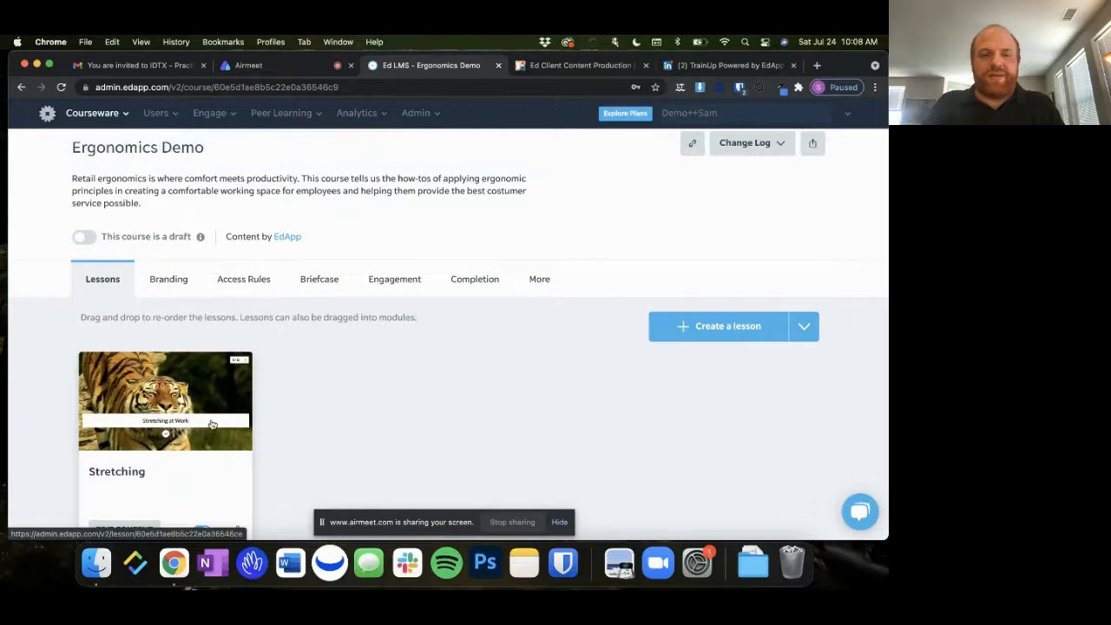
scroll(570, 331, "down", 3)
left_click(739, 234)
scroll(399, 312, "down", 3)
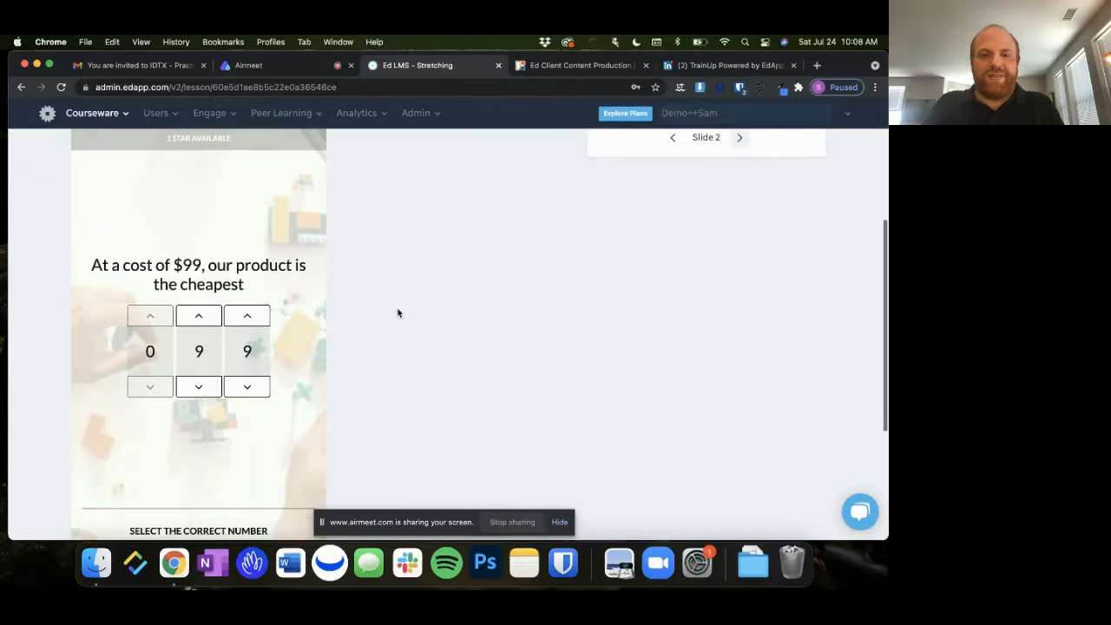
Replace the Ergonomics Demo course's entire custom CSS with the code copied from Food Prep
scroll(398, 312, "up", 6)
left_click(189, 151)
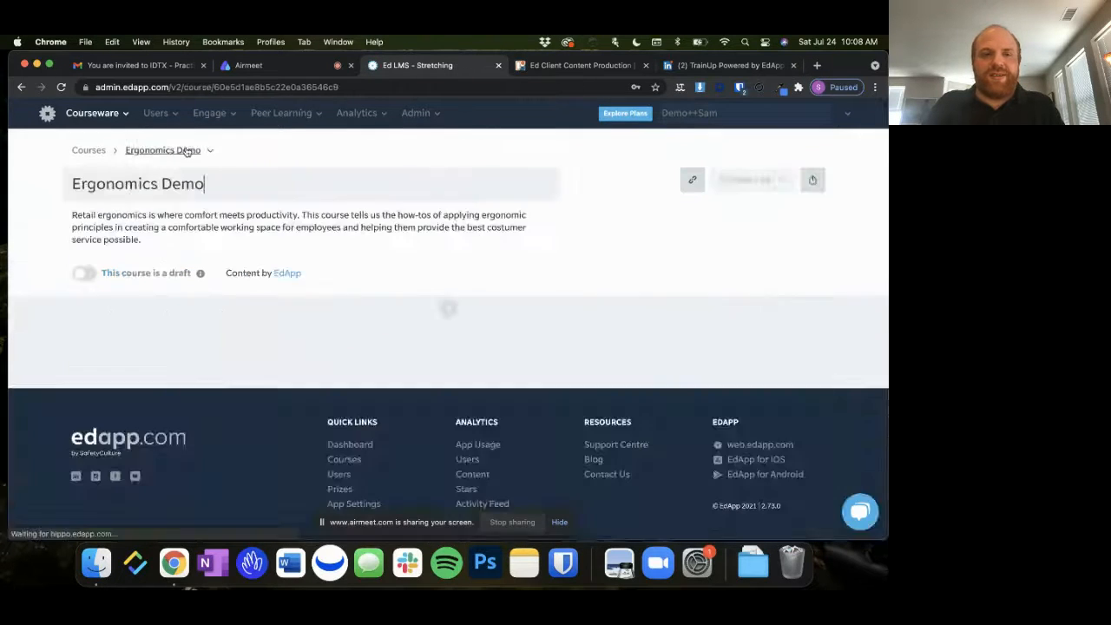
left_click(186, 318)
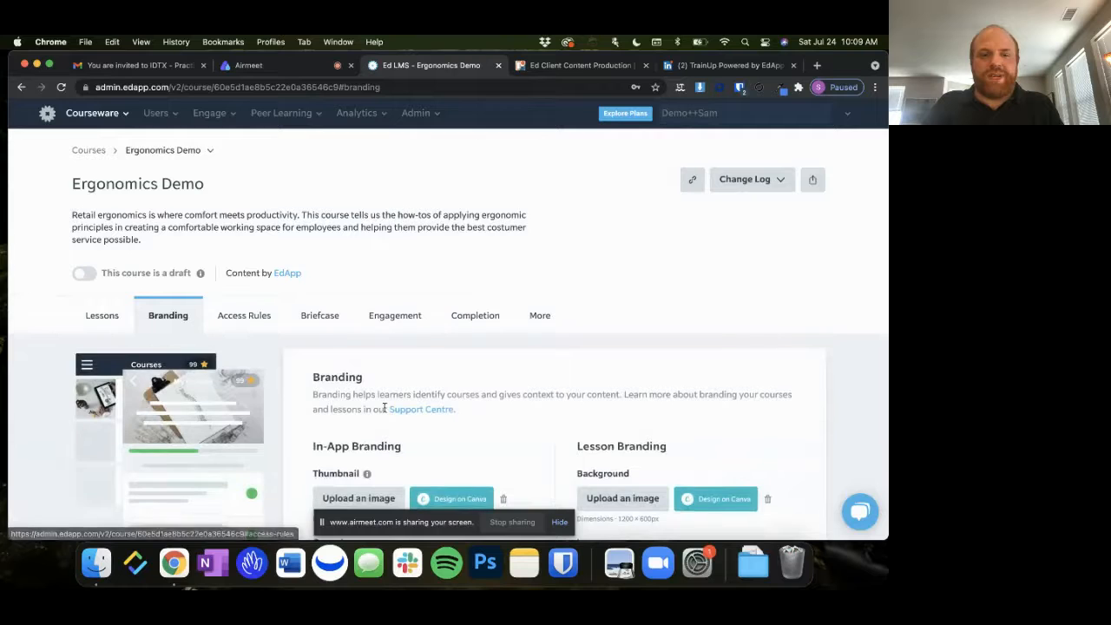
scroll(384, 407, "down", 8)
left_click(383, 408)
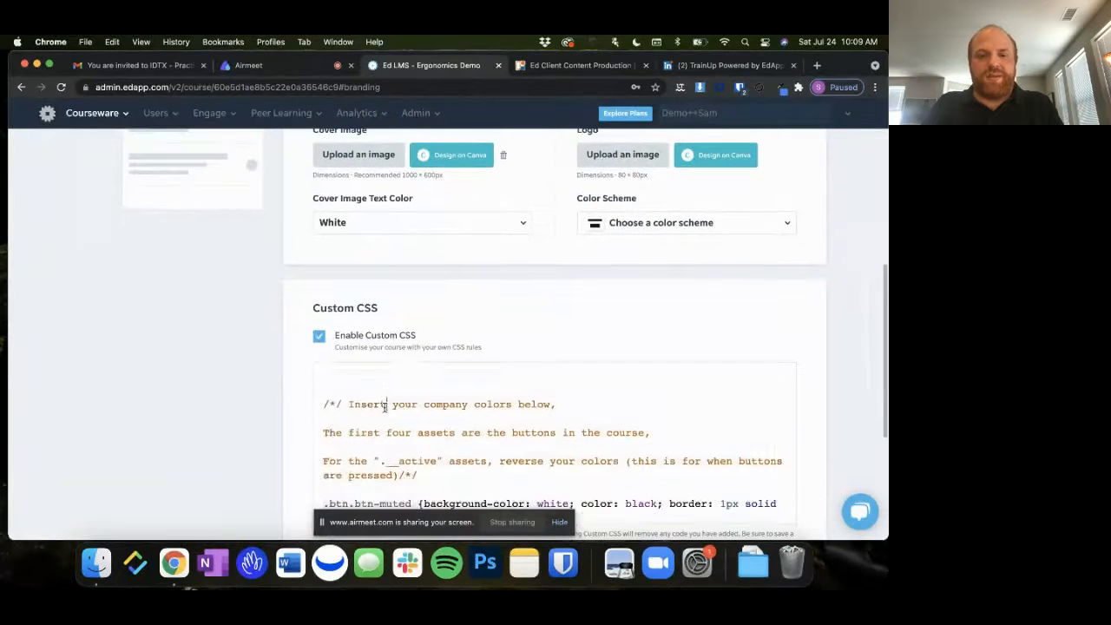
key("super+a")
key("super+v")
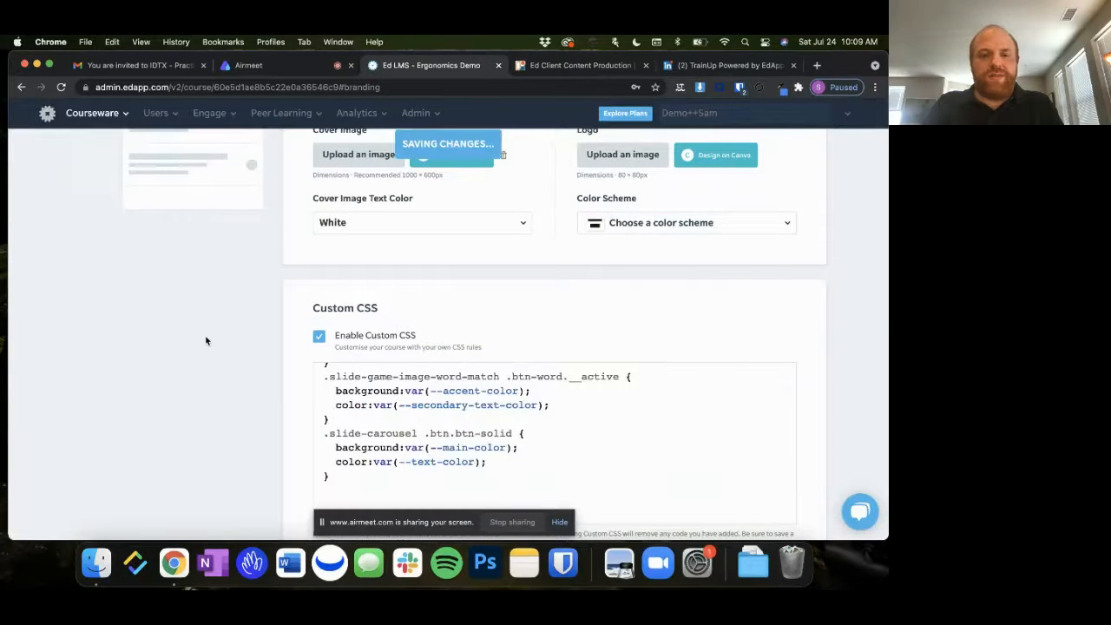
Go back to the Ergonomics Demo lessons, reopen Stretching to examine its restyled cover, and advance the preview to slide 2
scroll(199, 356, "up", 8)
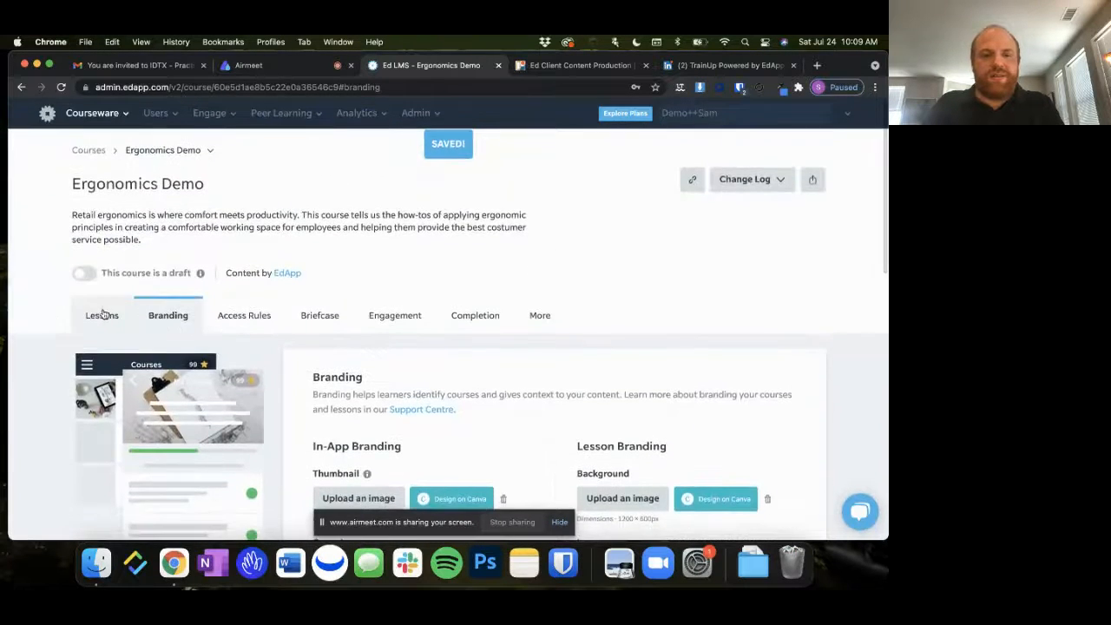
left_click(103, 315)
scroll(273, 339, "down", 2)
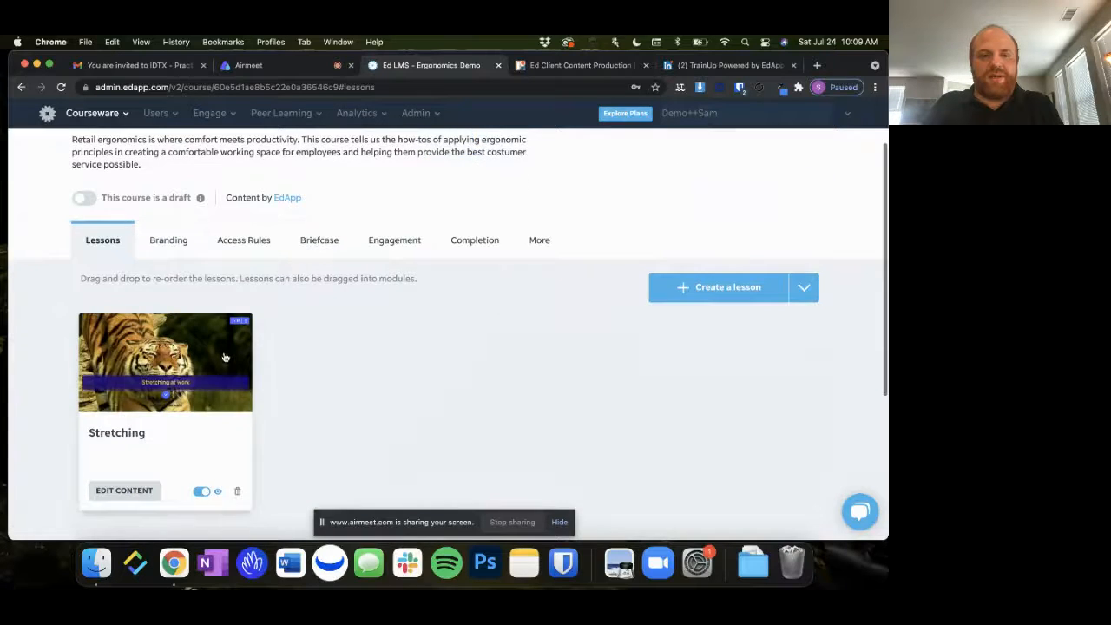
left_click(225, 356)
scroll(608, 430, "down", 5)
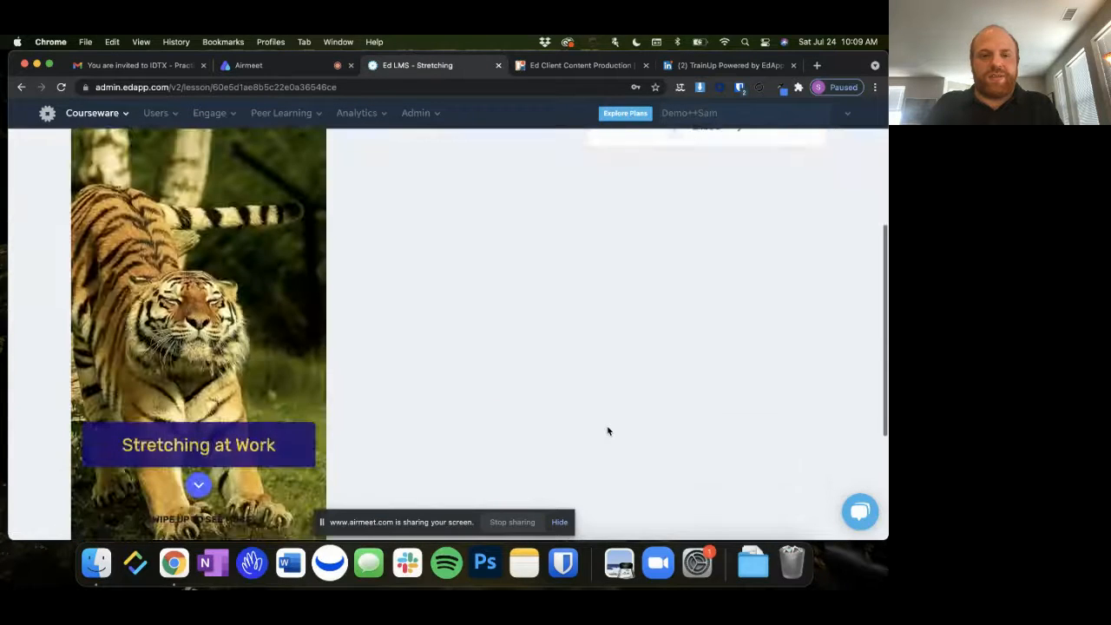
scroll(608, 431, "up", 2)
left_click(737, 217)
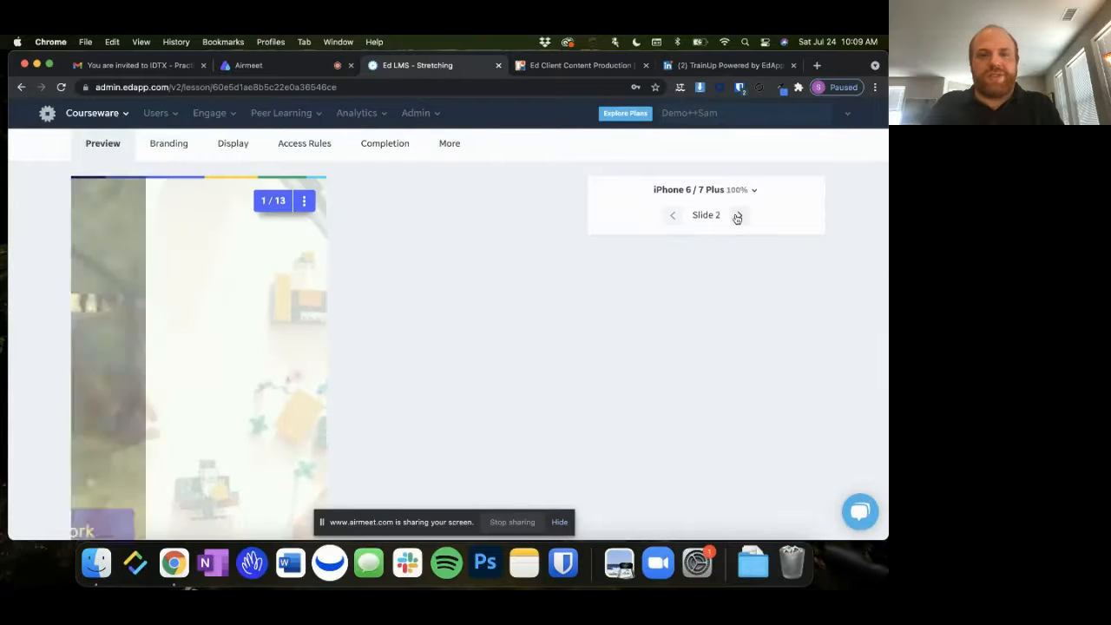
Set the product cost answer to 096 in the preview, submit it, and continue to slide 3
scroll(161, 379, "down", 1)
left_click(199, 354)
left_click(248, 354)
left_click(215, 434)
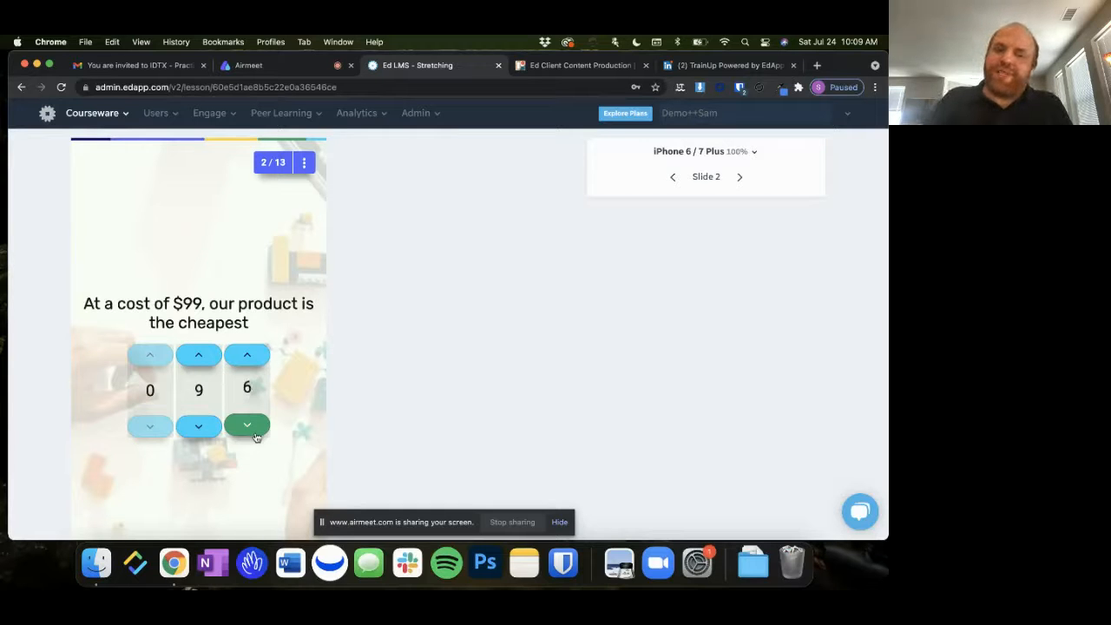
scroll(305, 414, "down", 3)
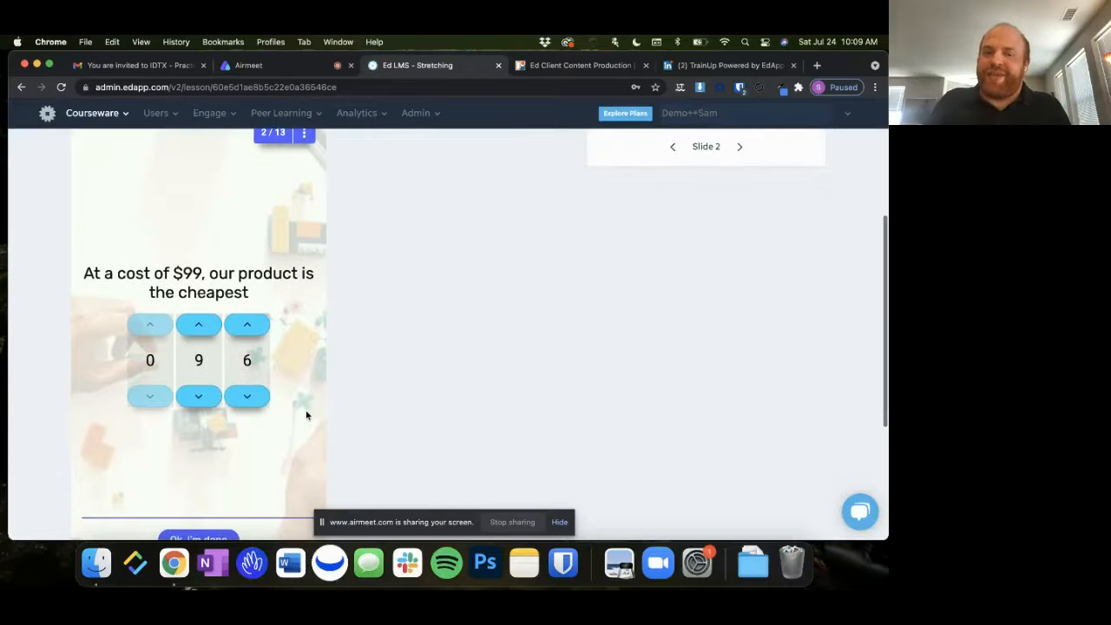
left_click(199, 488)
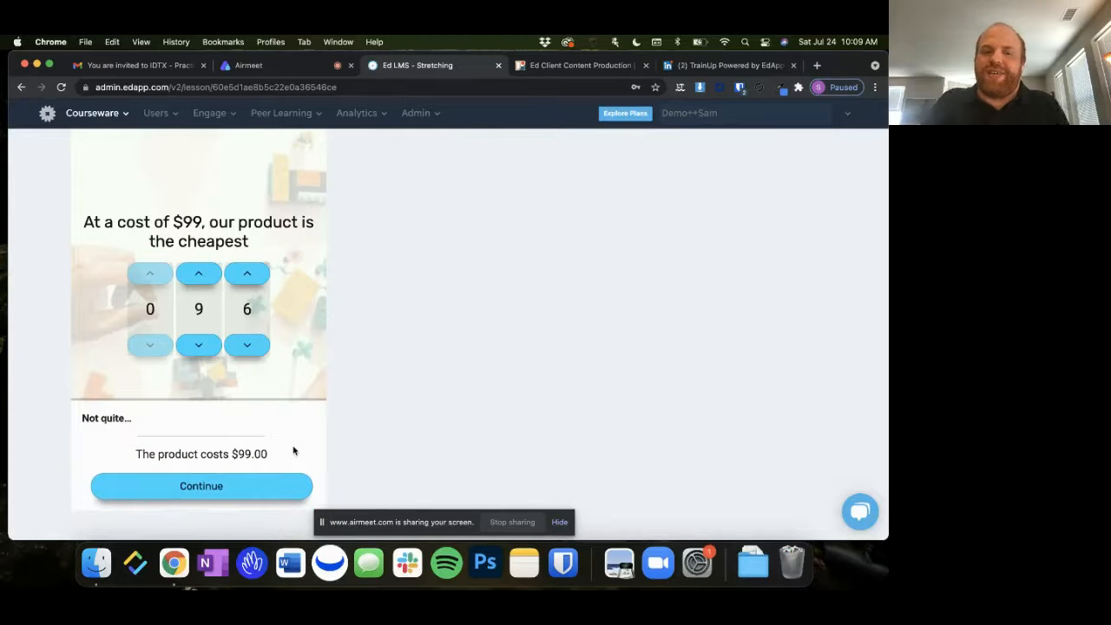
left_click(280, 487)
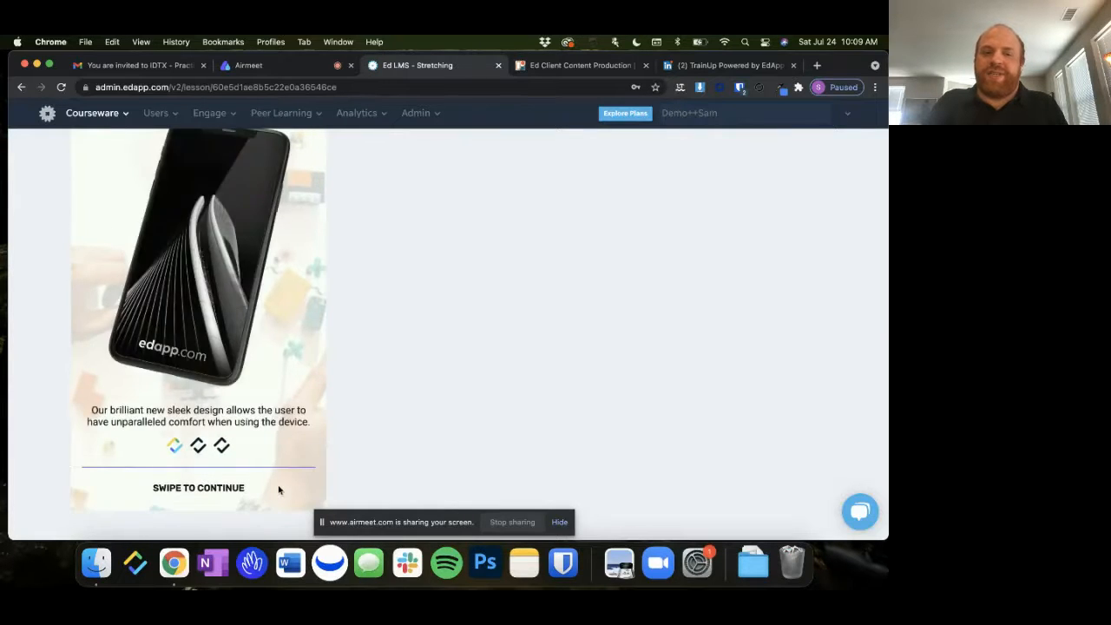
Swipe through the device images and captions on slide 3 of the preview and continue to slide 4
scroll(295, 434, "up", 3)
scroll(297, 433, "down", 1)
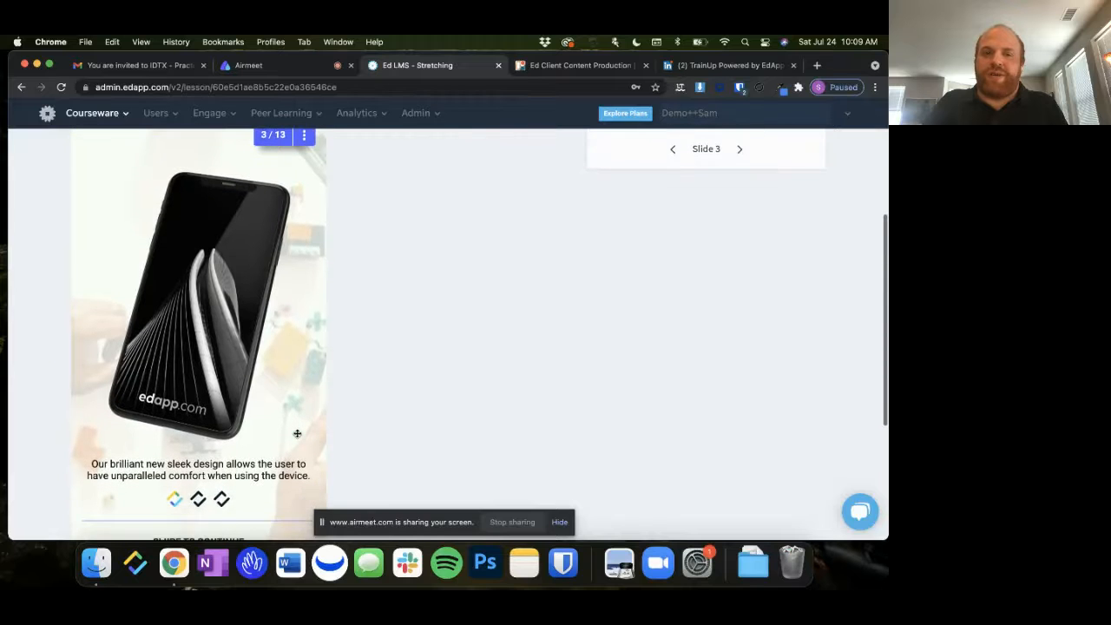
scroll(297, 433, "up", 1)
left_click_drag(288, 400, 143, 397)
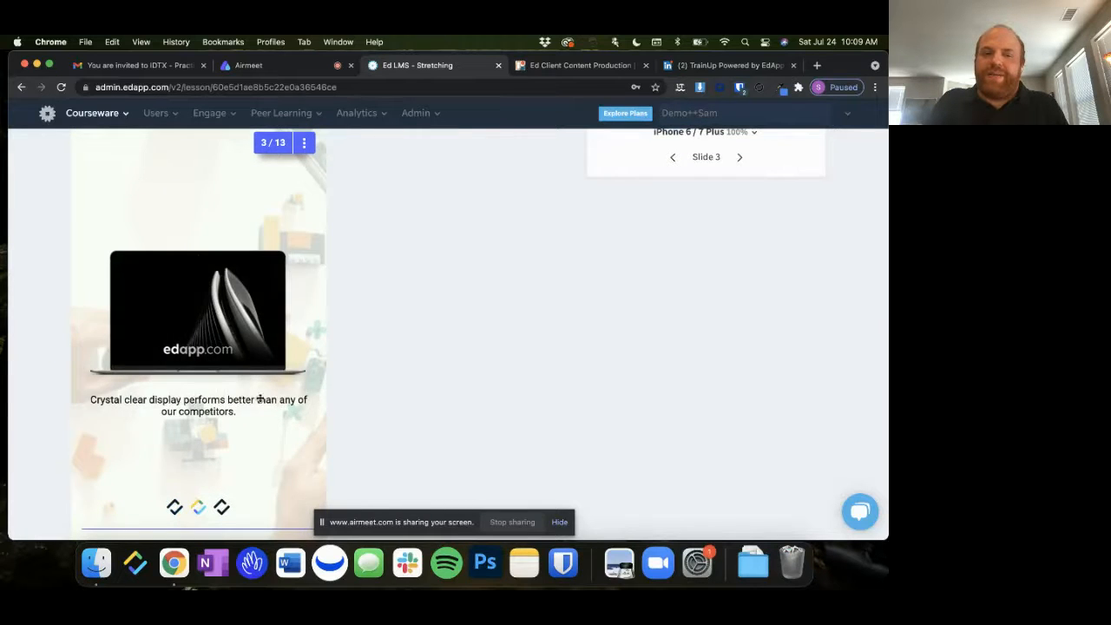
left_click_drag(258, 399, 75, 355)
scroll(203, 496, "down", 3)
left_click(217, 456)
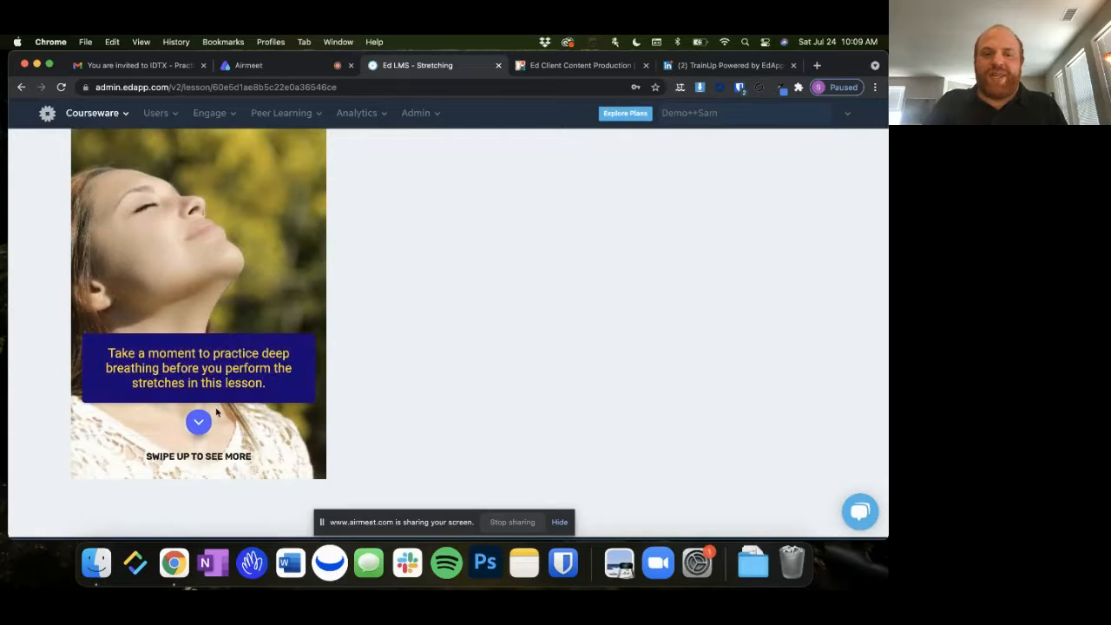
Reveal the remaining sections of slide 4, from deep breathing to time spent at work, and continue to slide 5
left_click(199, 424)
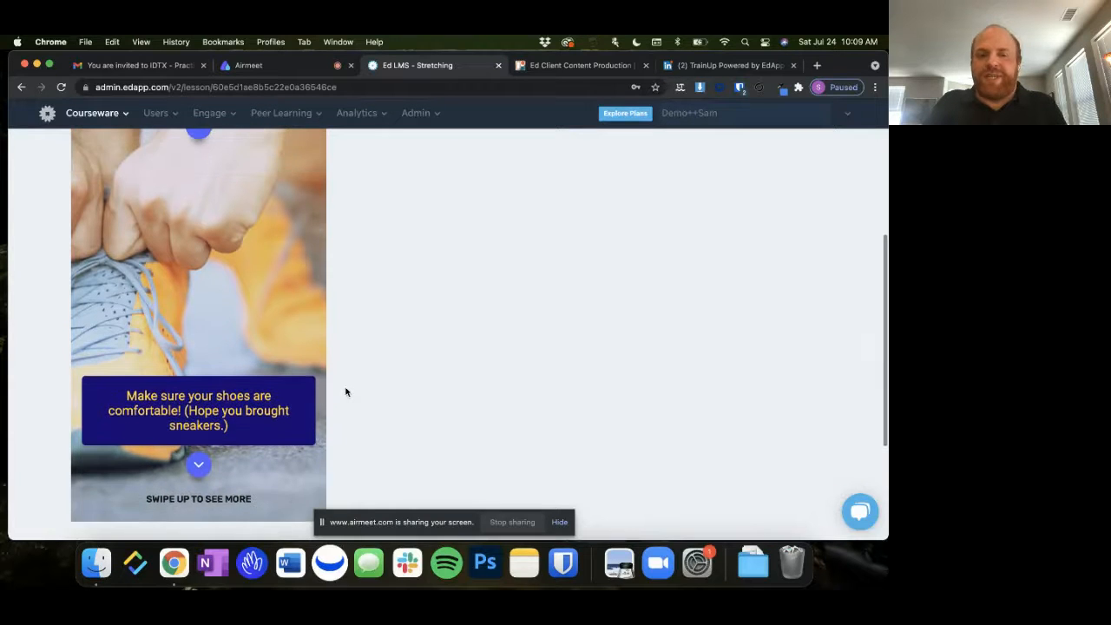
scroll(346, 392, "up", 3)
scroll(345, 392, "down", 1)
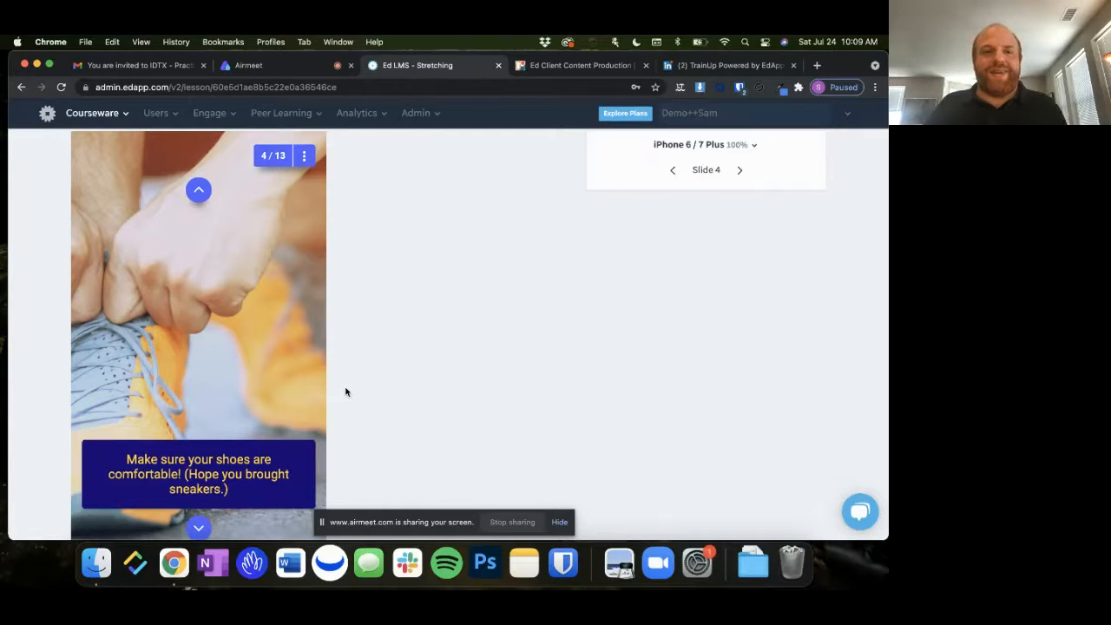
scroll(346, 392, "down", 1)
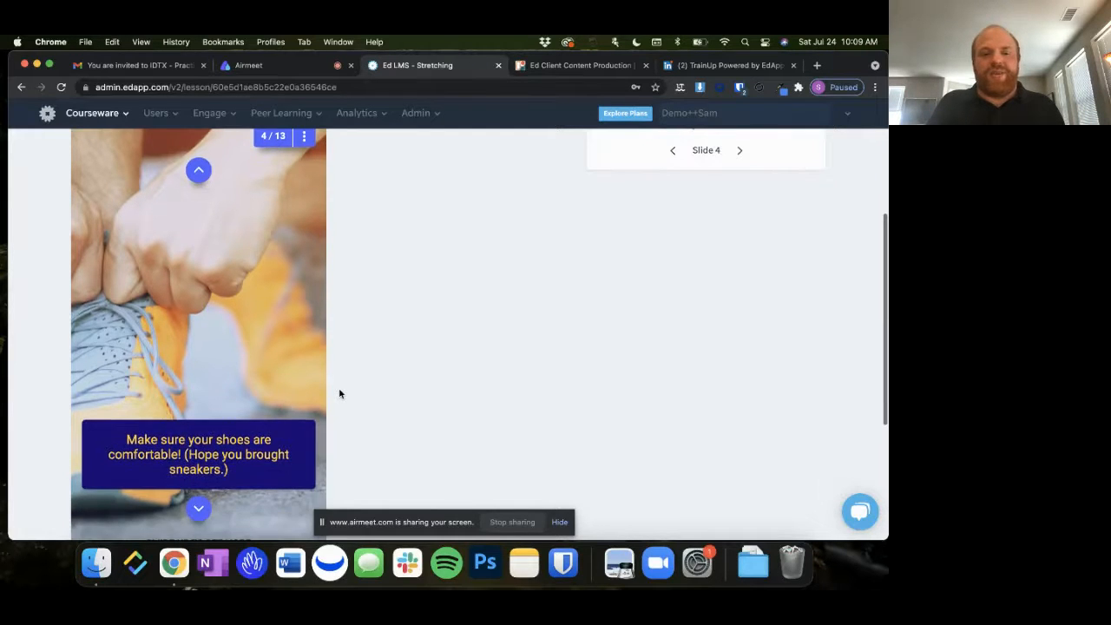
left_click(198, 509)
left_click(198, 510)
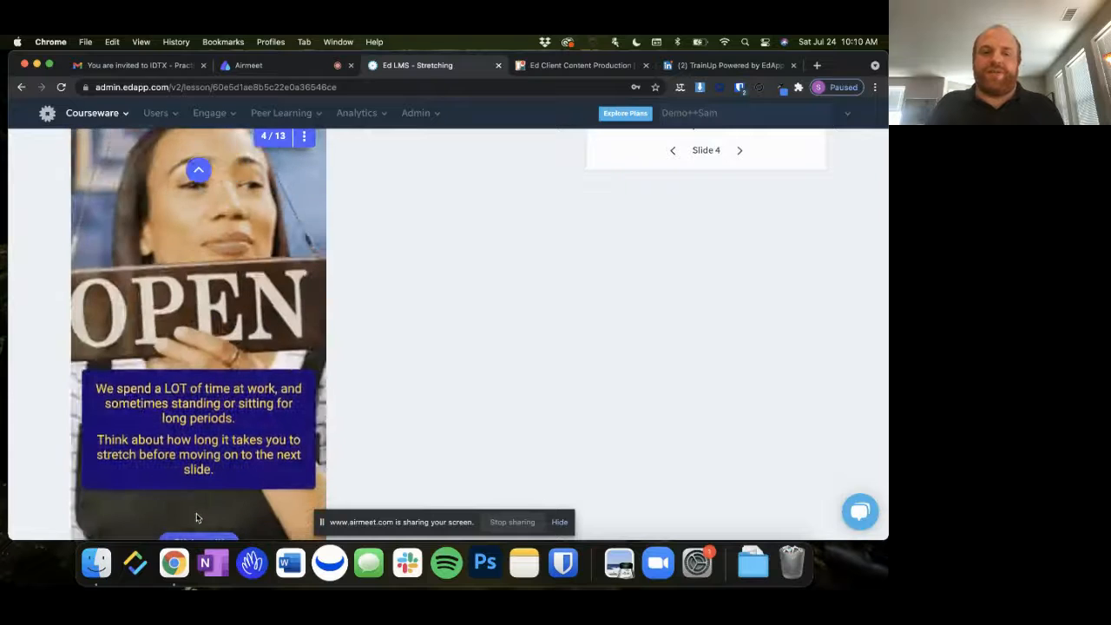
left_click(230, 494)
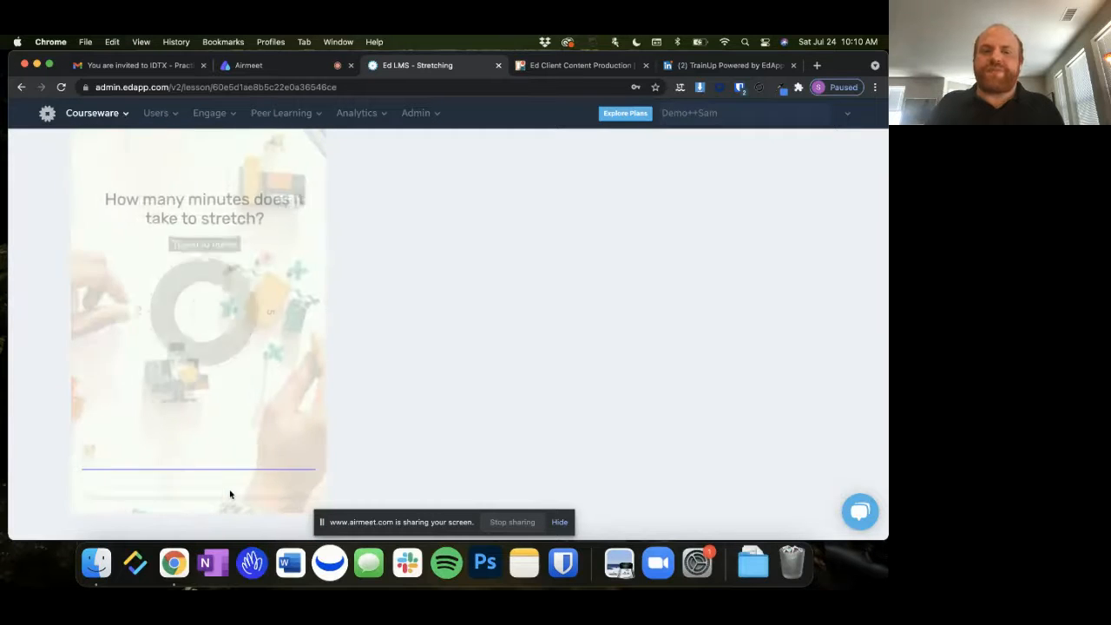
Set the stretching-minutes dial on slide 5 to 7 and check the answer
scroll(230, 494, "up", 1)
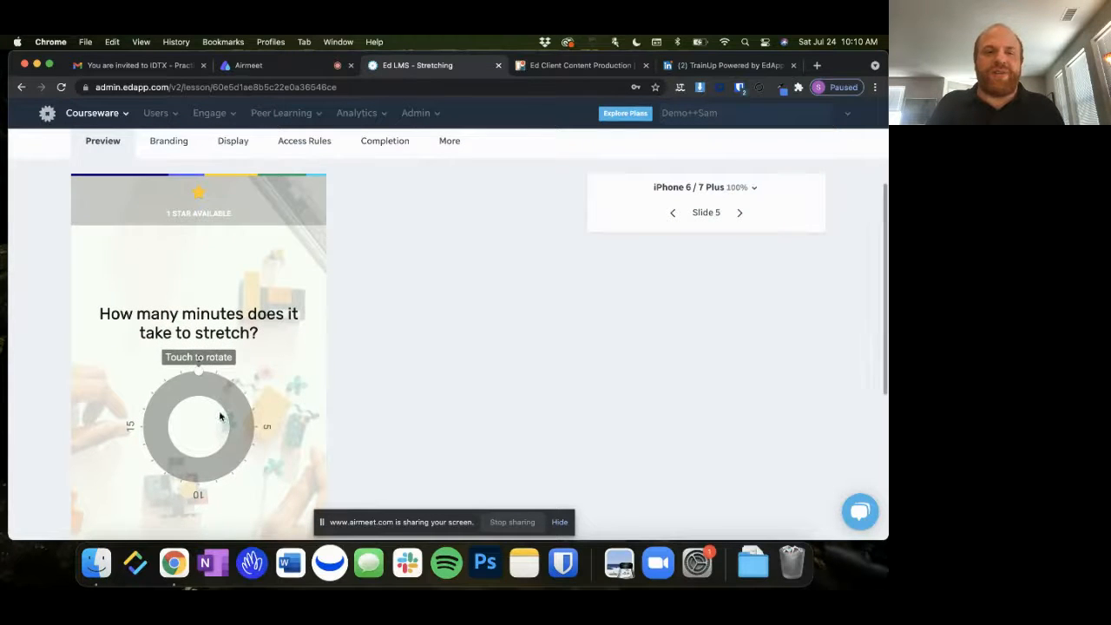
left_click_drag(219, 417, 240, 456)
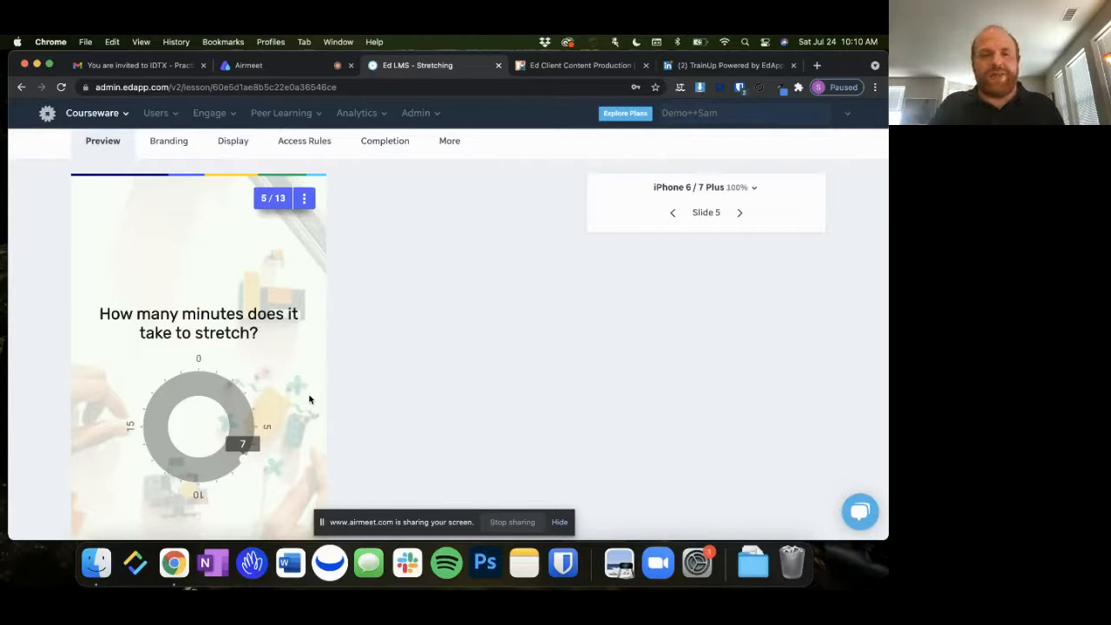
scroll(301, 397, "down", 2)
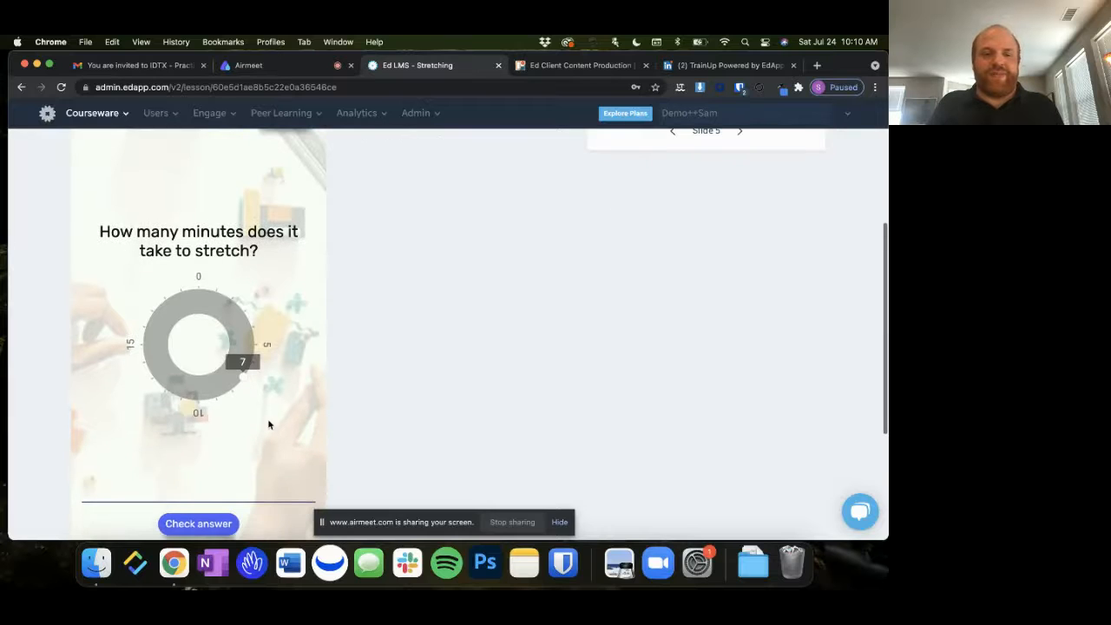
left_click(213, 521)
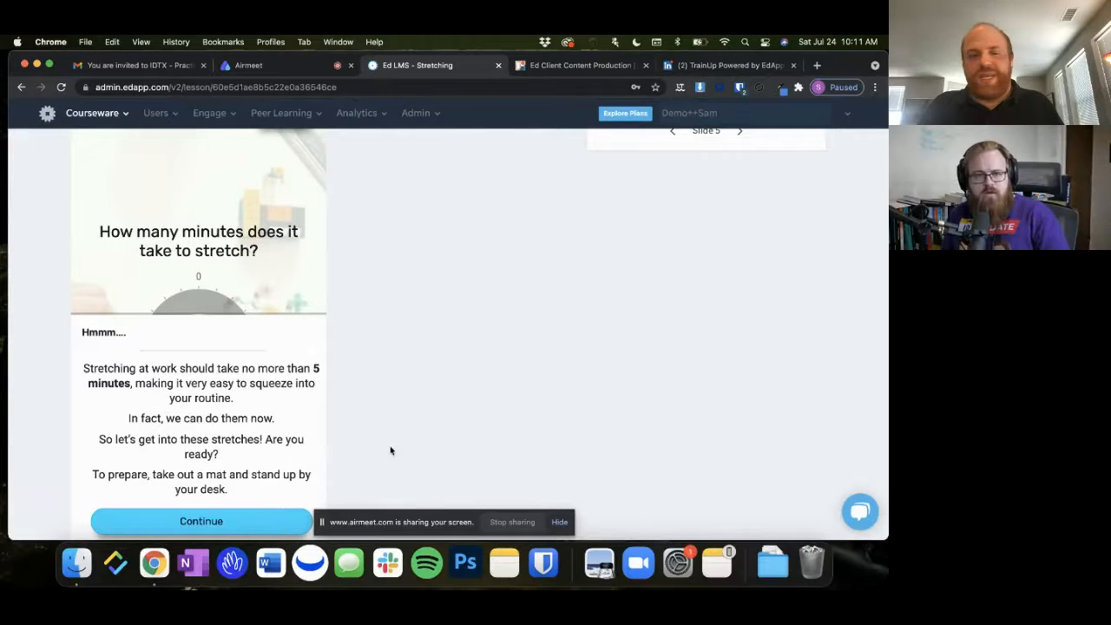
Leave the Stretching lesson for the course list and open the lessons of the Ergonomics Demo course
scroll(389, 450, "up", 6)
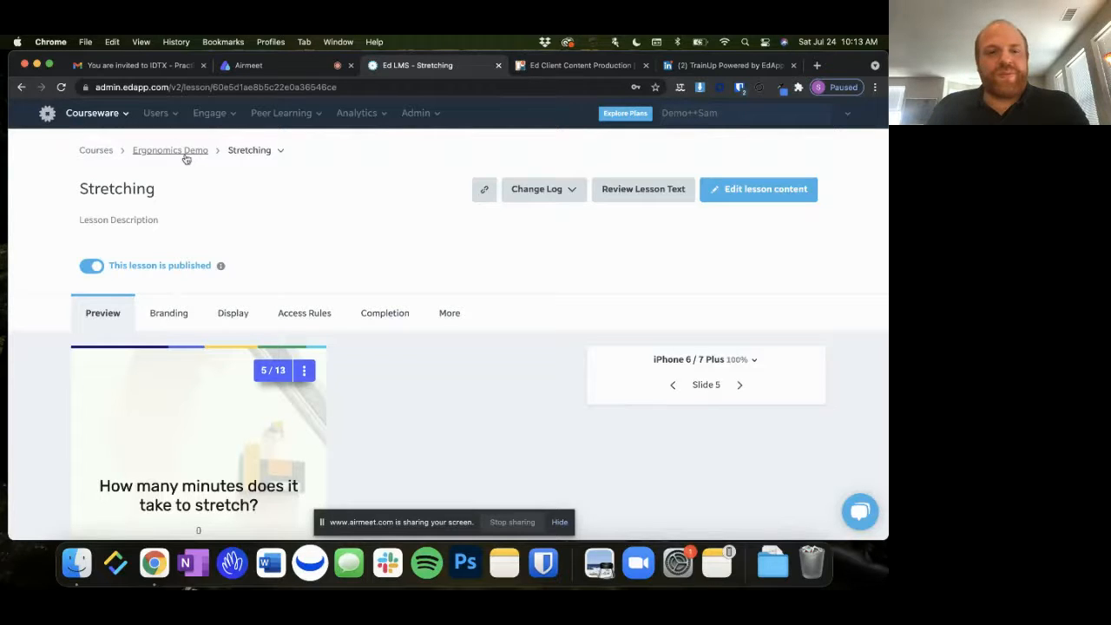
left_click(105, 154)
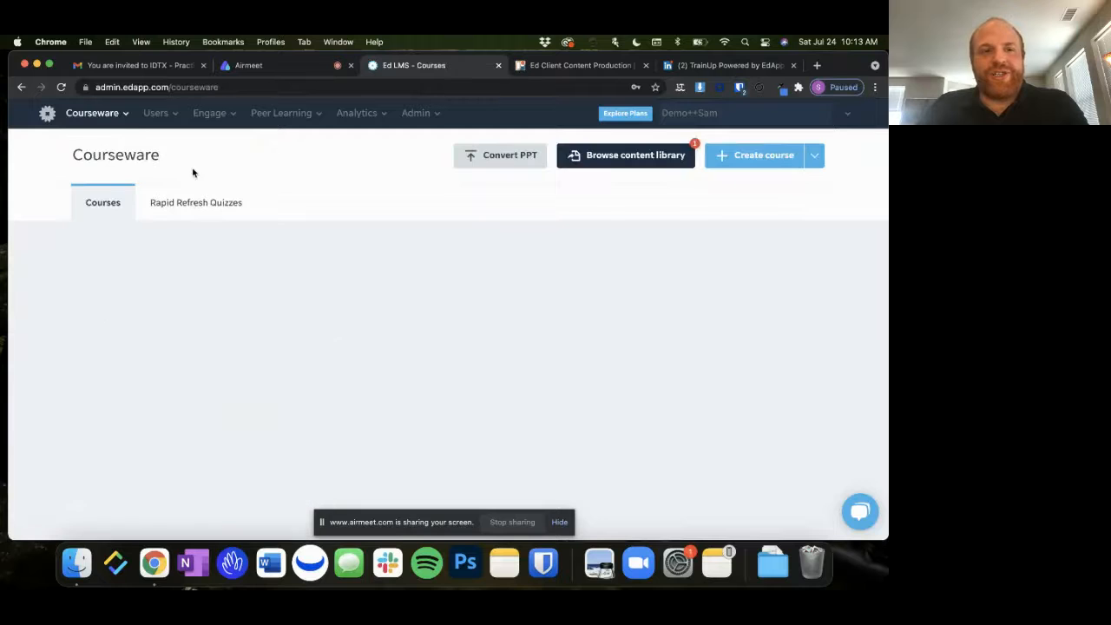
scroll(432, 298, "down", 1)
scroll(433, 298, "down", 4)
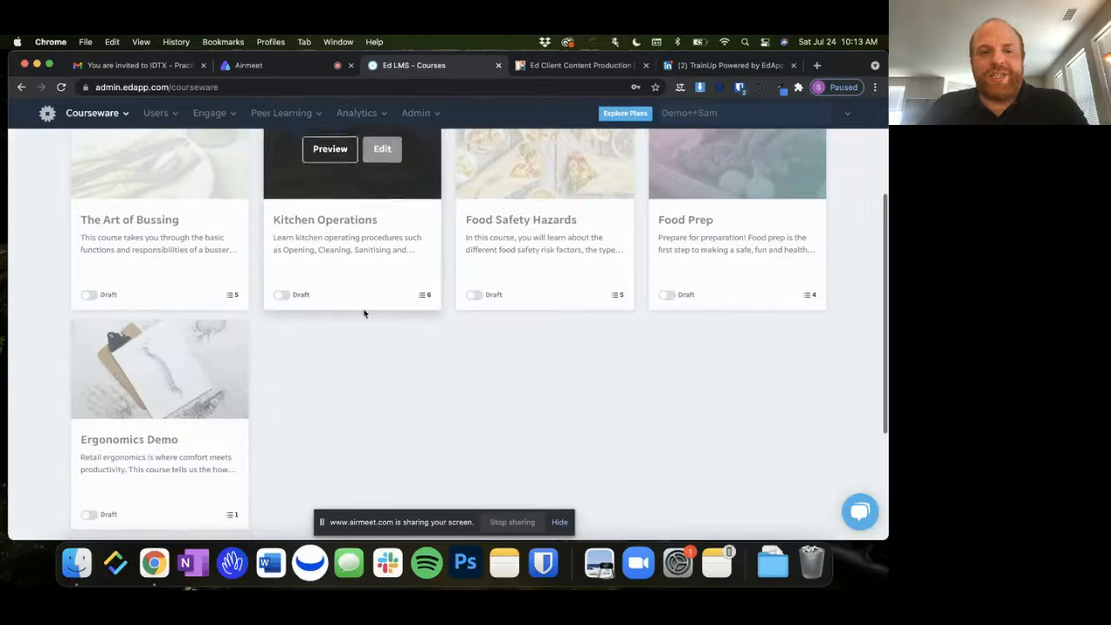
left_click(191, 368)
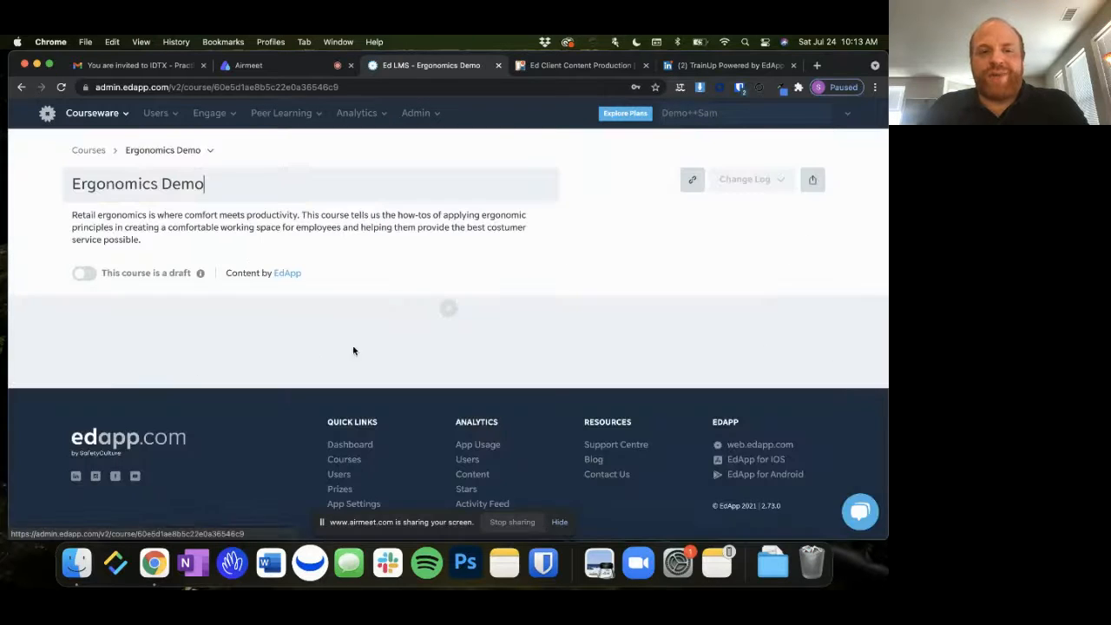
scroll(484, 365, "down", 3)
scroll(486, 366, "down", 2)
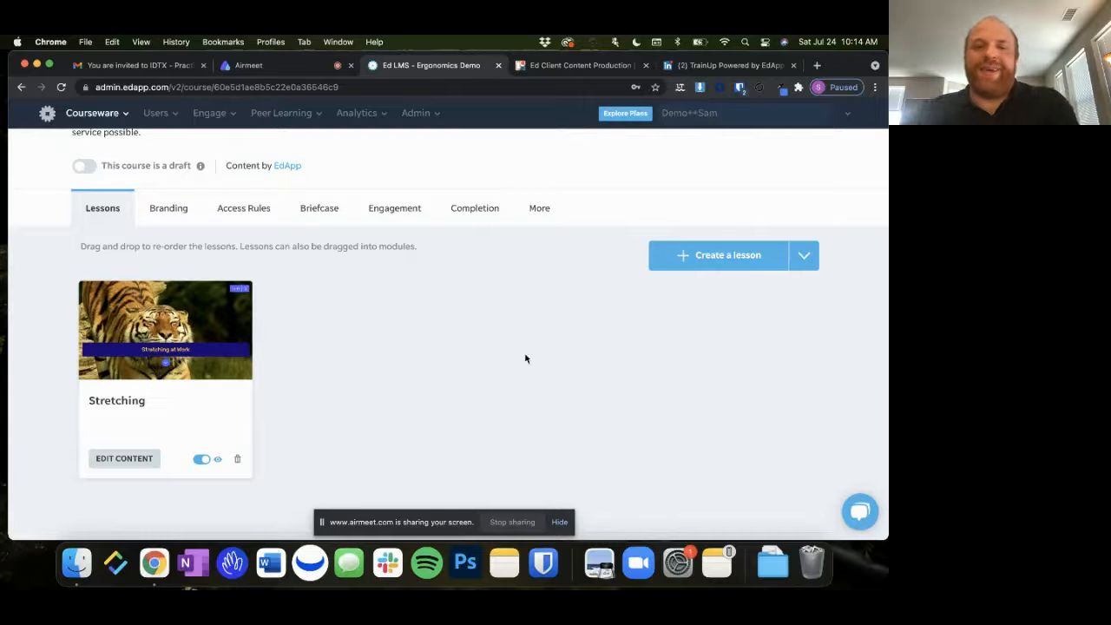
Create a discussion in the Ergonomics Demo course and title it "Conversation 1"
left_click(806, 262)
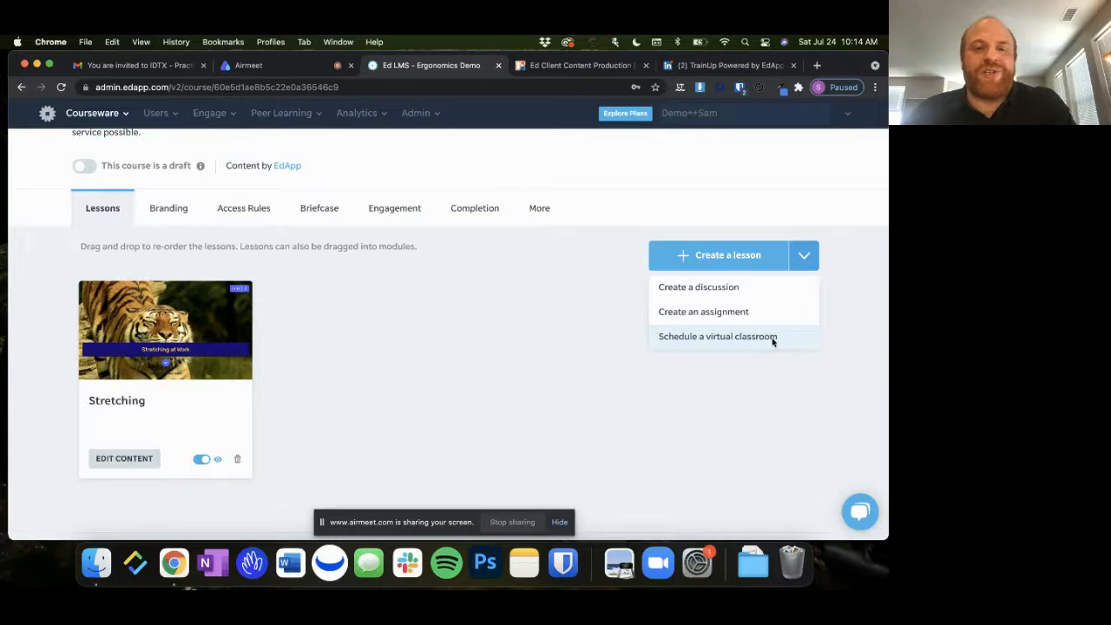
left_click(759, 292)
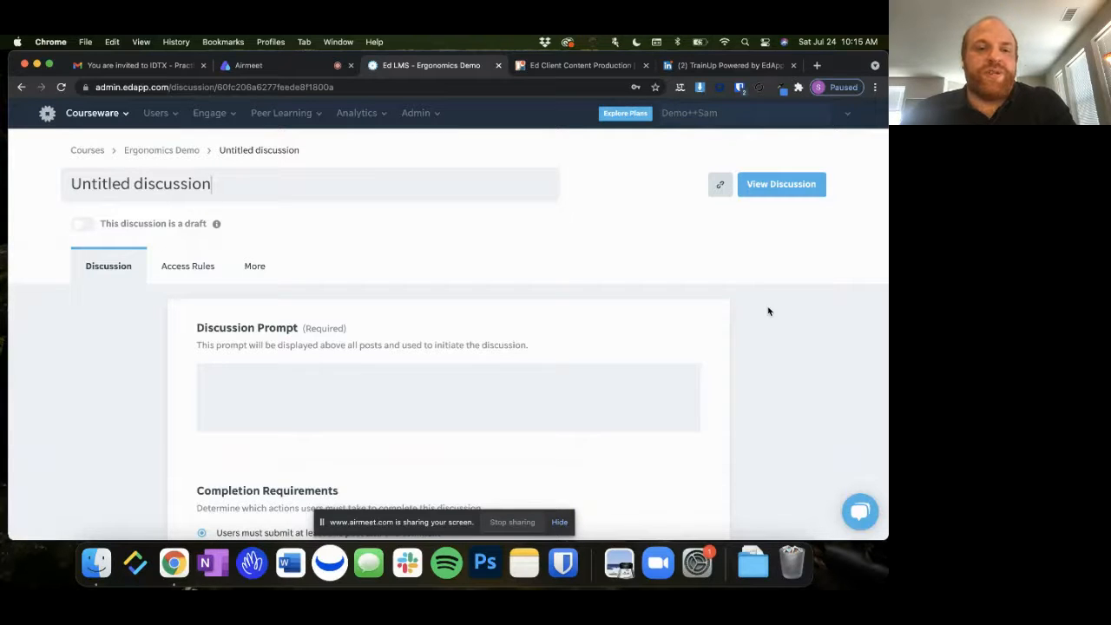
triple_click(285, 186)
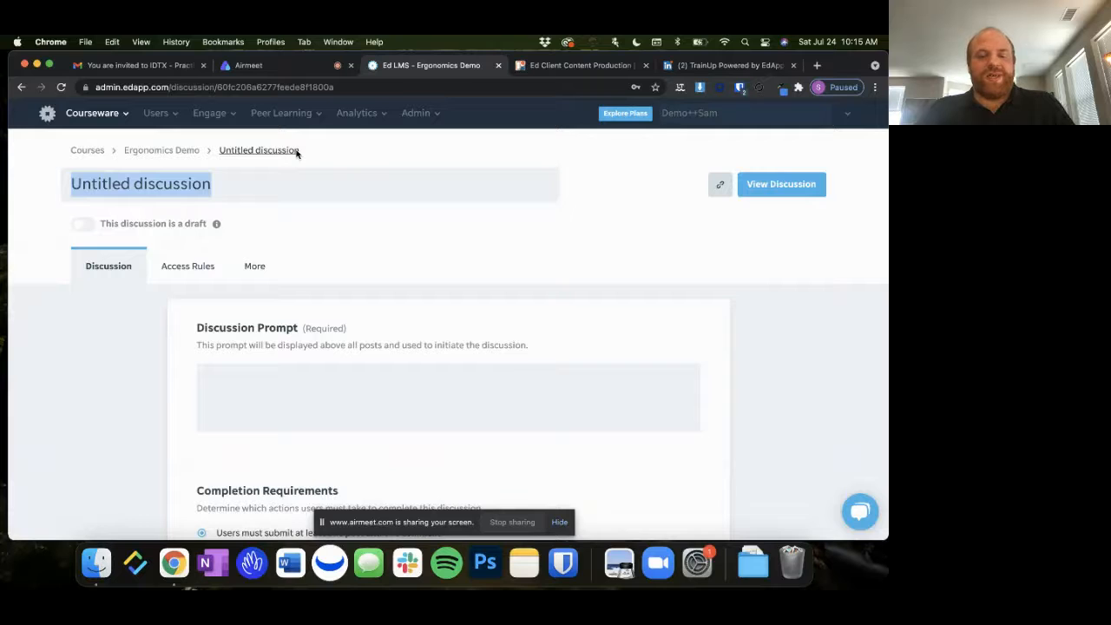
type("Conversation 1")
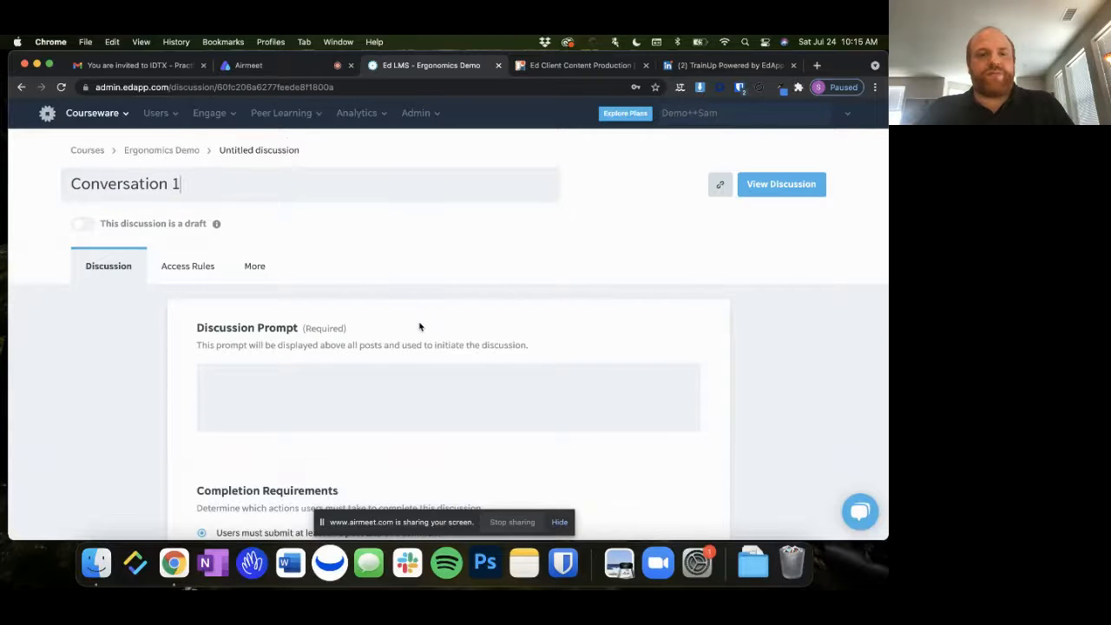
Enter the discussion prompt "Tell us about a time with a difficult customer and how you handled it!"
scroll(420, 317, "down", 1)
left_click(448, 355)
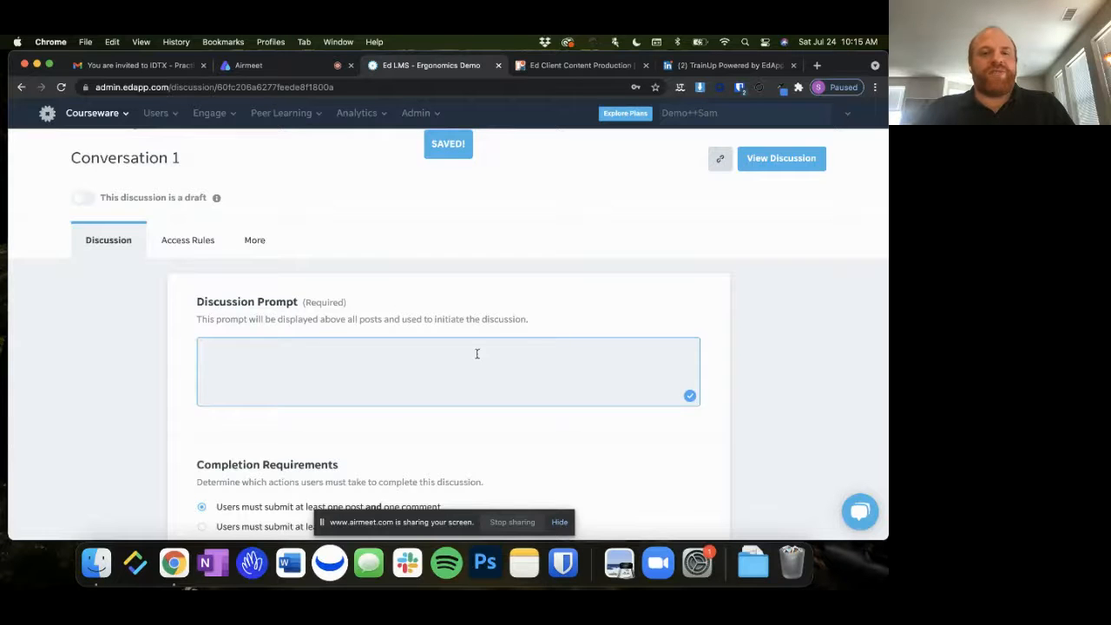
scroll(476, 355, "up", 1)
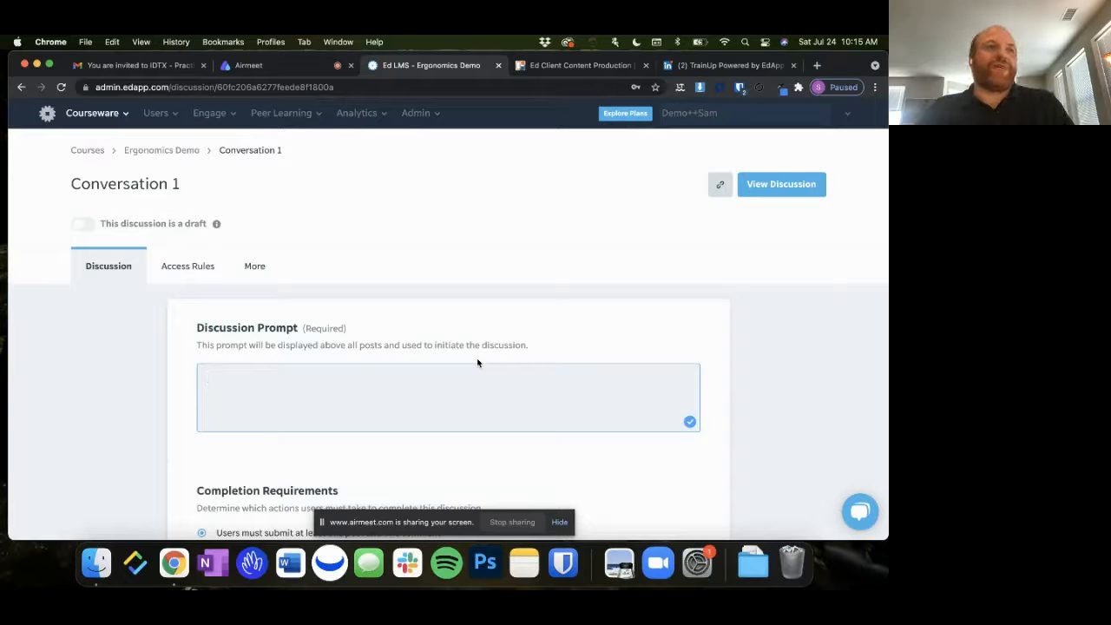
type("Tell us")
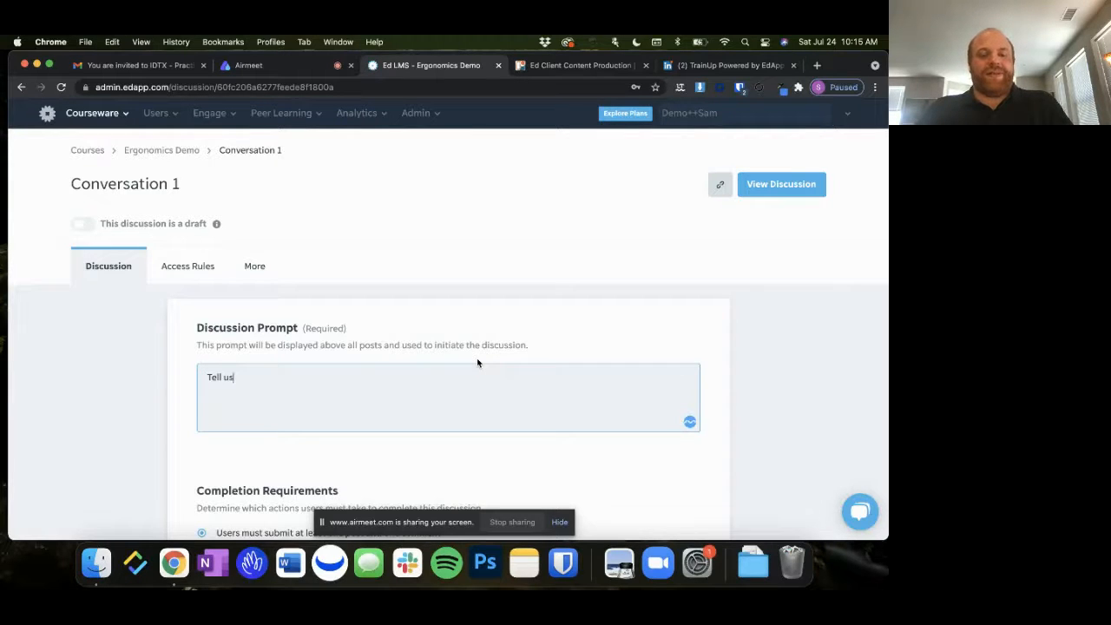
type(" about a time with a difficult customer and how you handled it.")
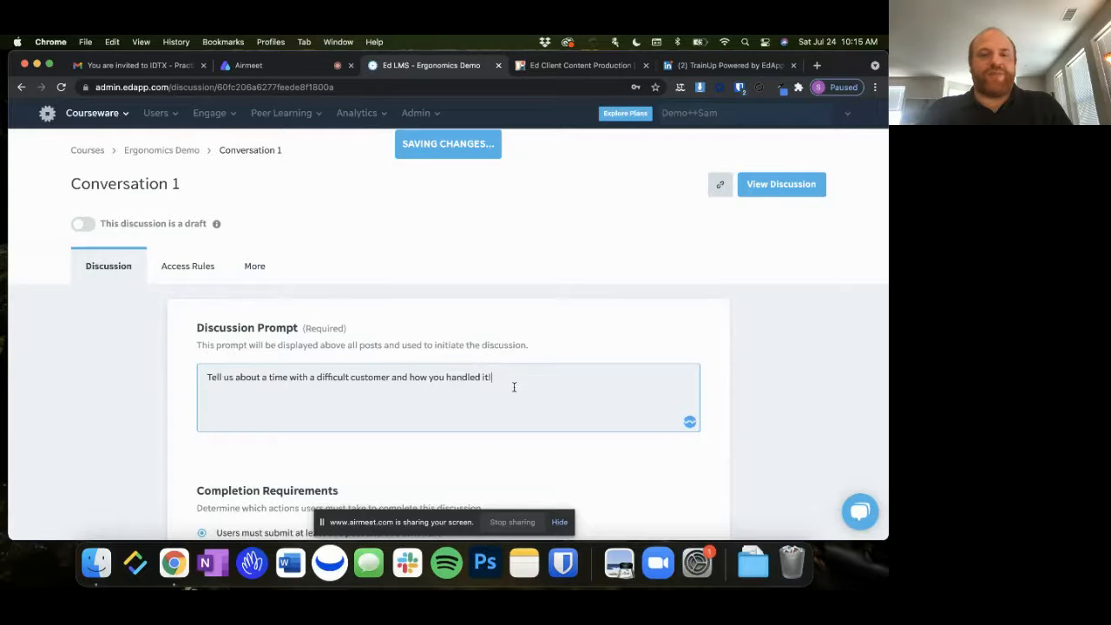
Review the discussion's completion requirements and user group visibility options
scroll(513, 386, "down", 3)
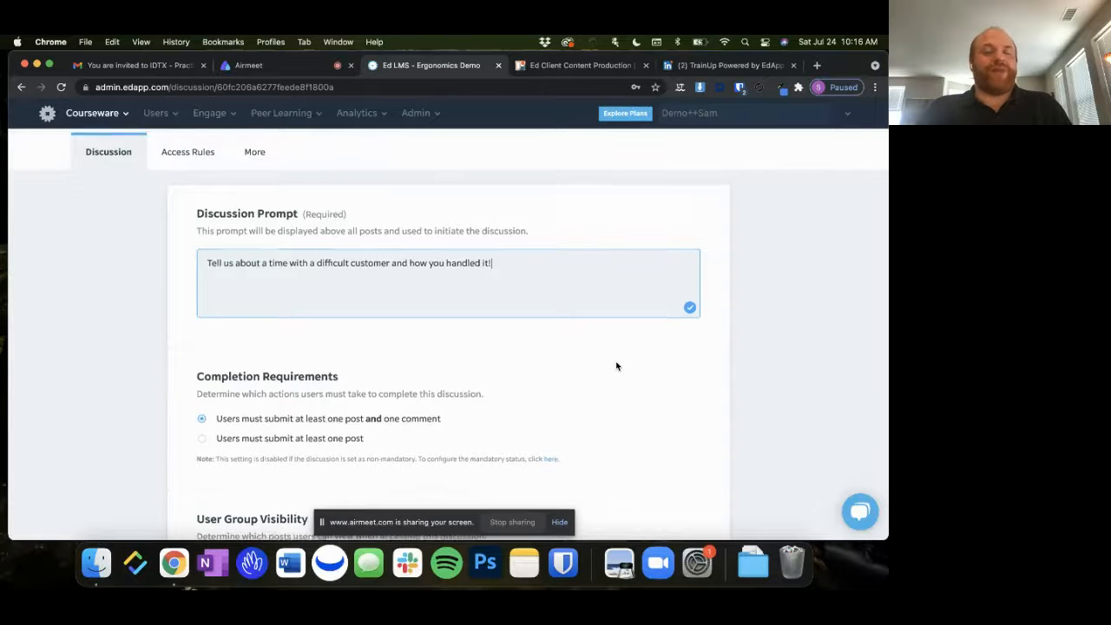
scroll(616, 365, "down", 1)
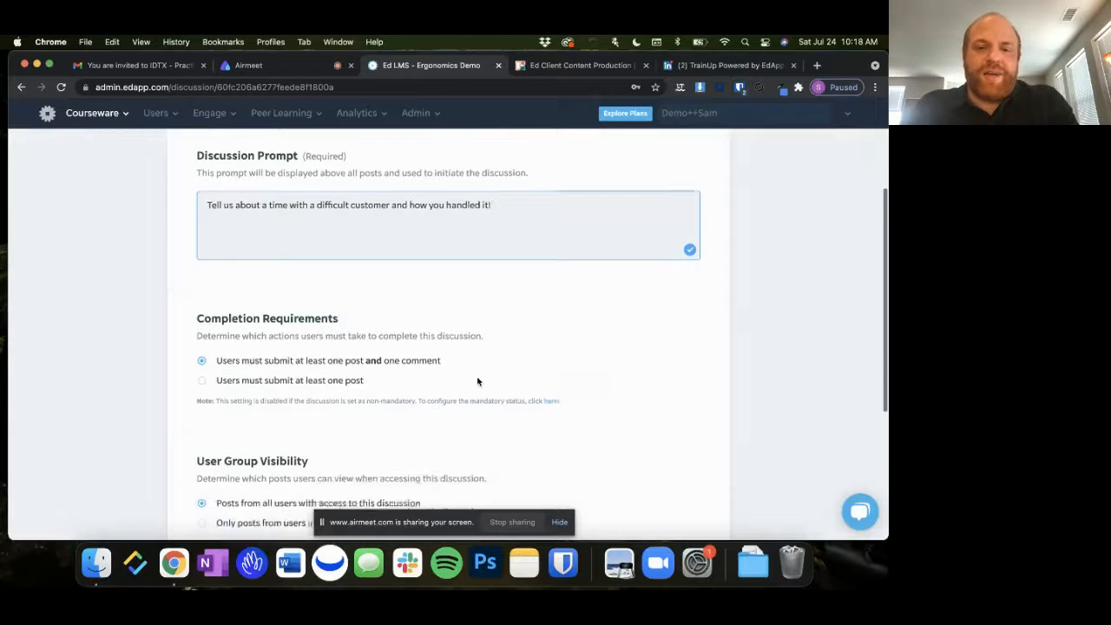
scroll(488, 380, "down", 5)
scroll(477, 381, "up", 4)
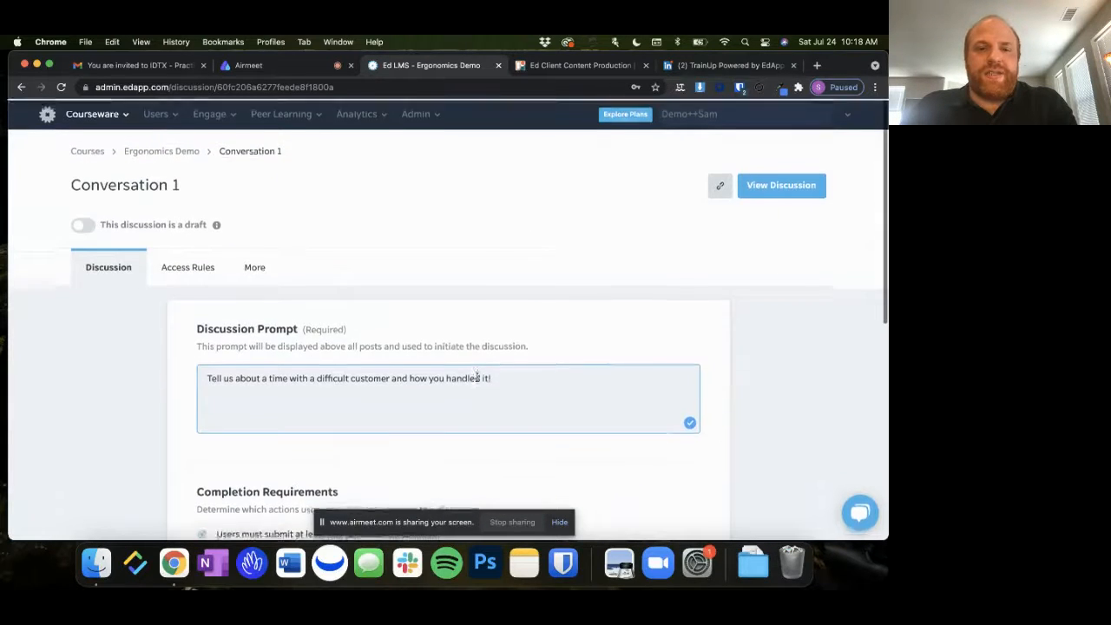
scroll(477, 382, "down", 2)
scroll(477, 382, "up", 1)
scroll(478, 382, "up", 1)
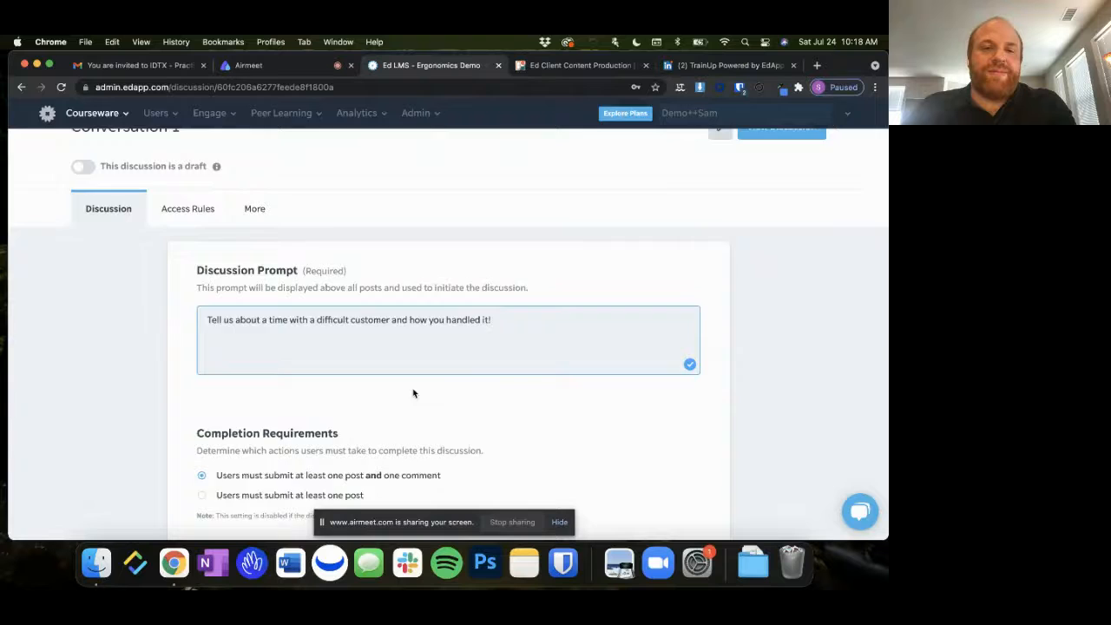
Return to the Ergonomics Demo course, create an assignment and title it "Assignment 1"
scroll(414, 391, "up", 2)
left_click(174, 151)
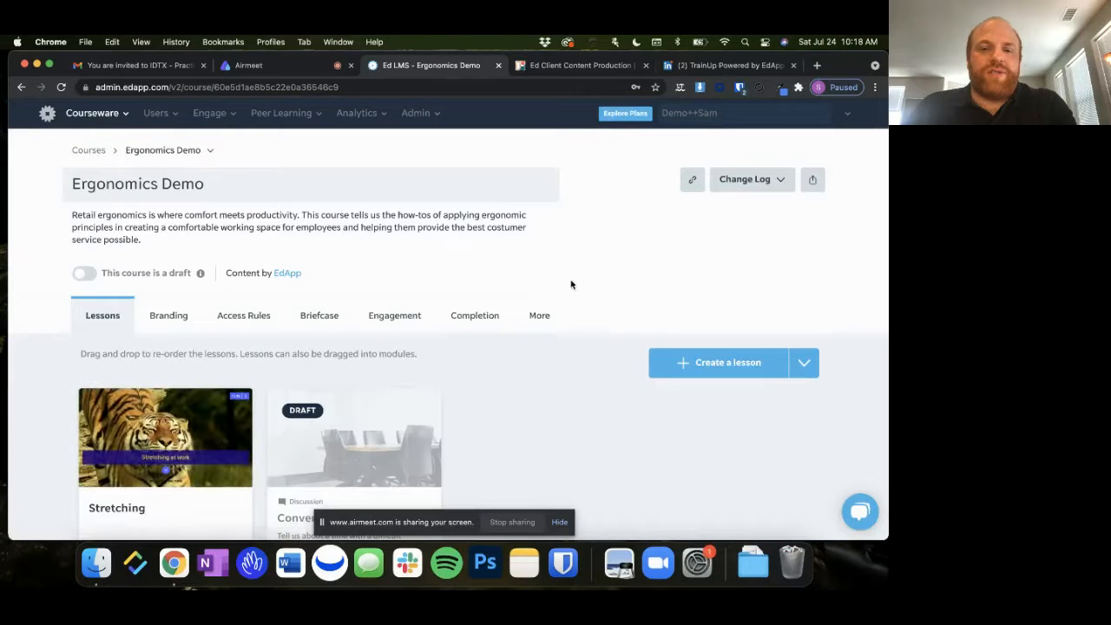
scroll(772, 309, "down", 2)
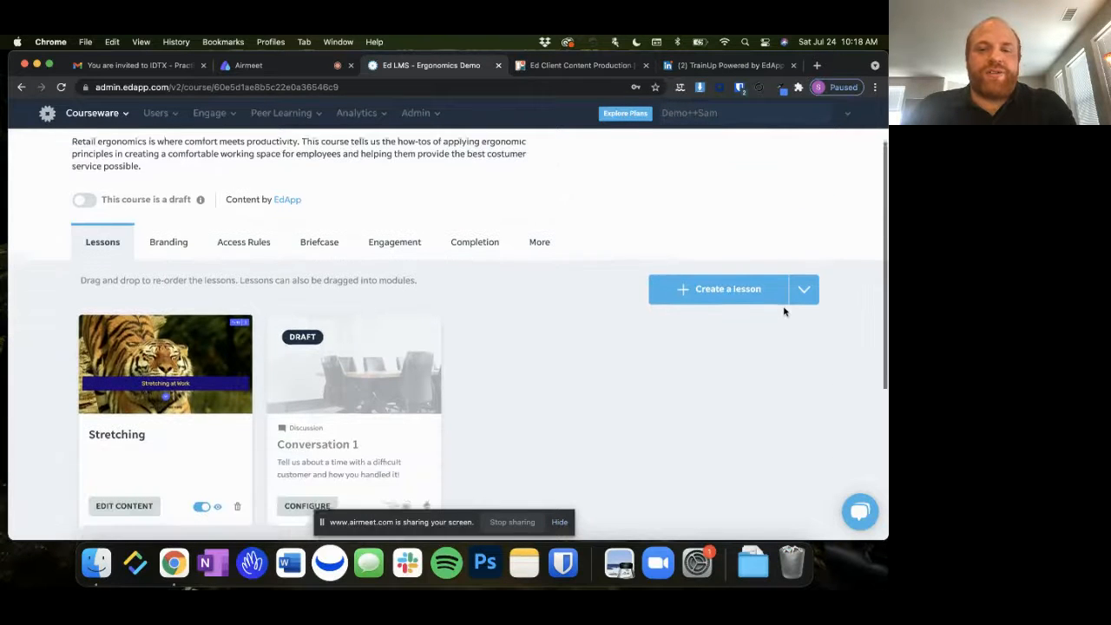
left_click(807, 282)
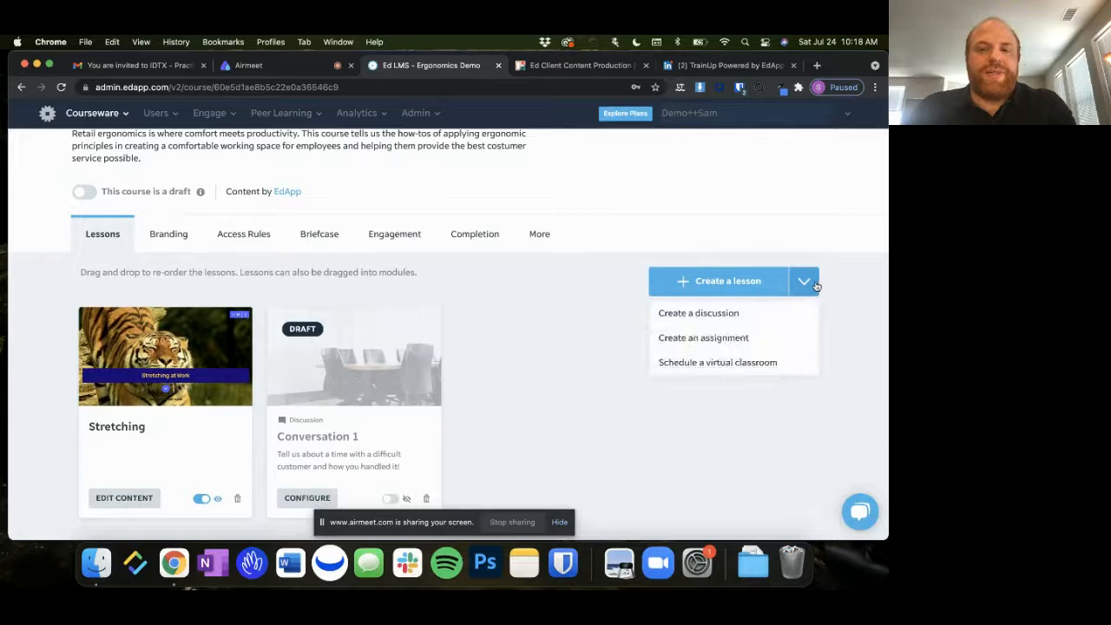
left_click(769, 342)
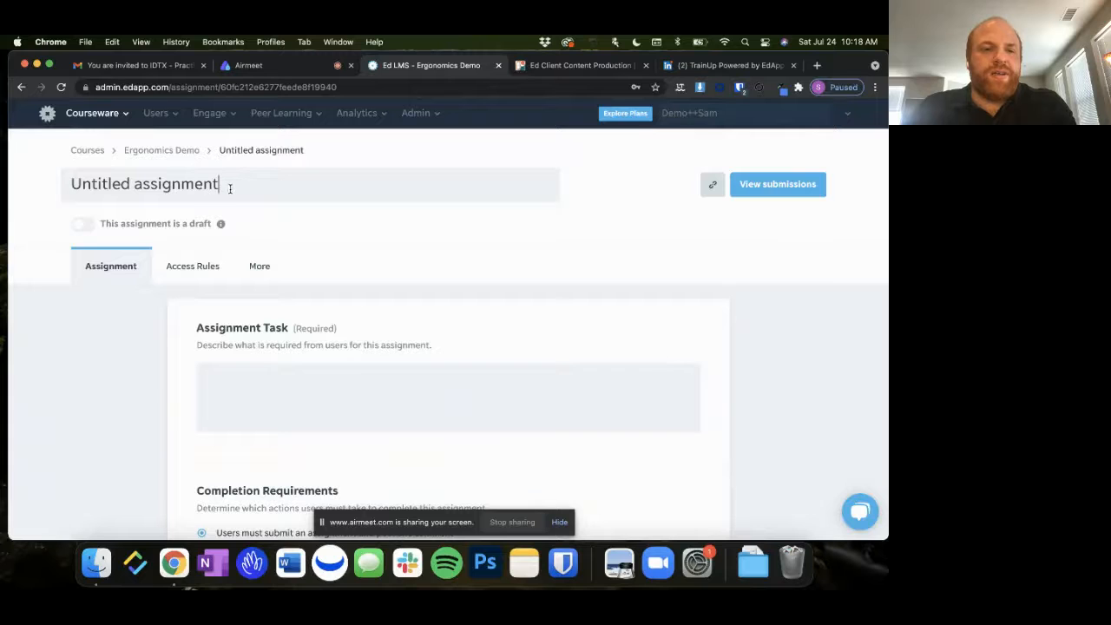
left_click_drag(224, 185, 140, 127)
type("A")
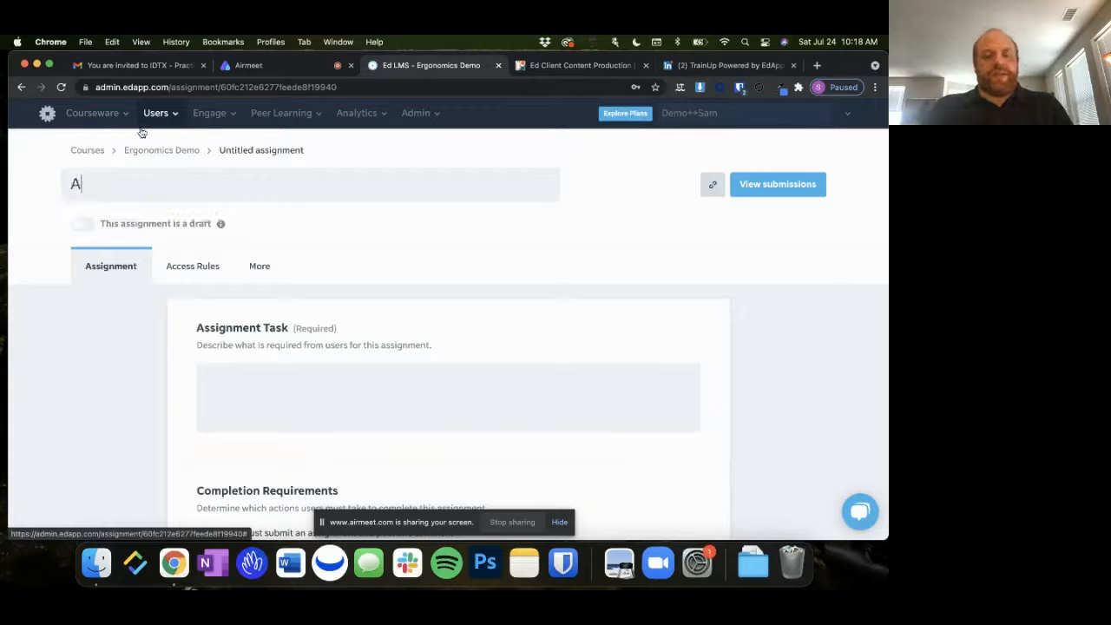
type("ssignment 1")
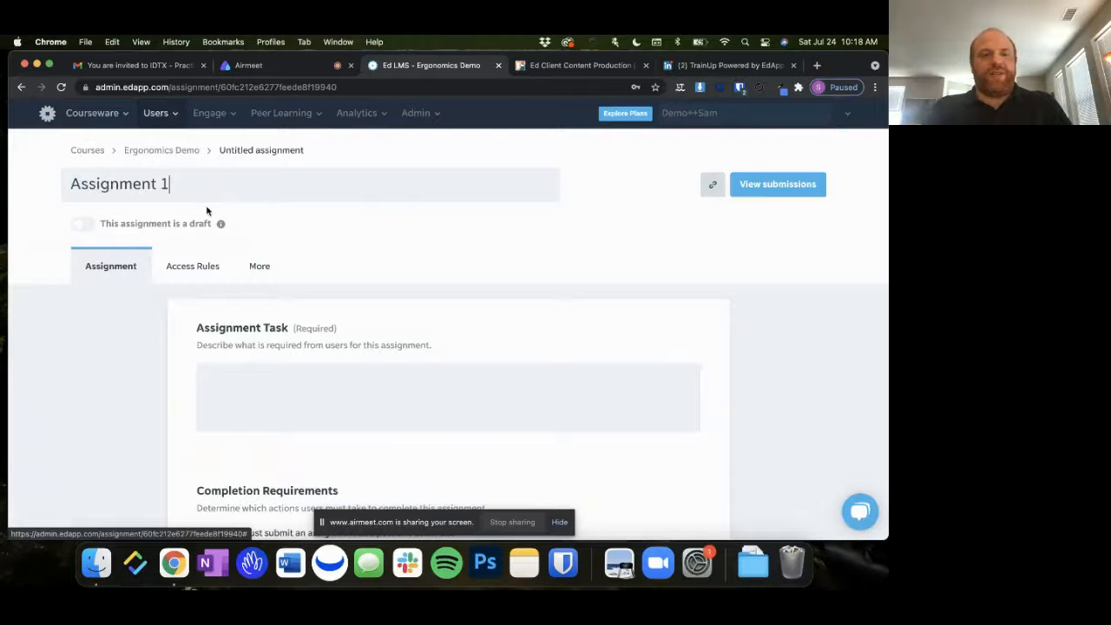
Examine the assignment's task field, completion requirements and user group visibility options
left_click(367, 373)
scroll(366, 375, "down", 4)
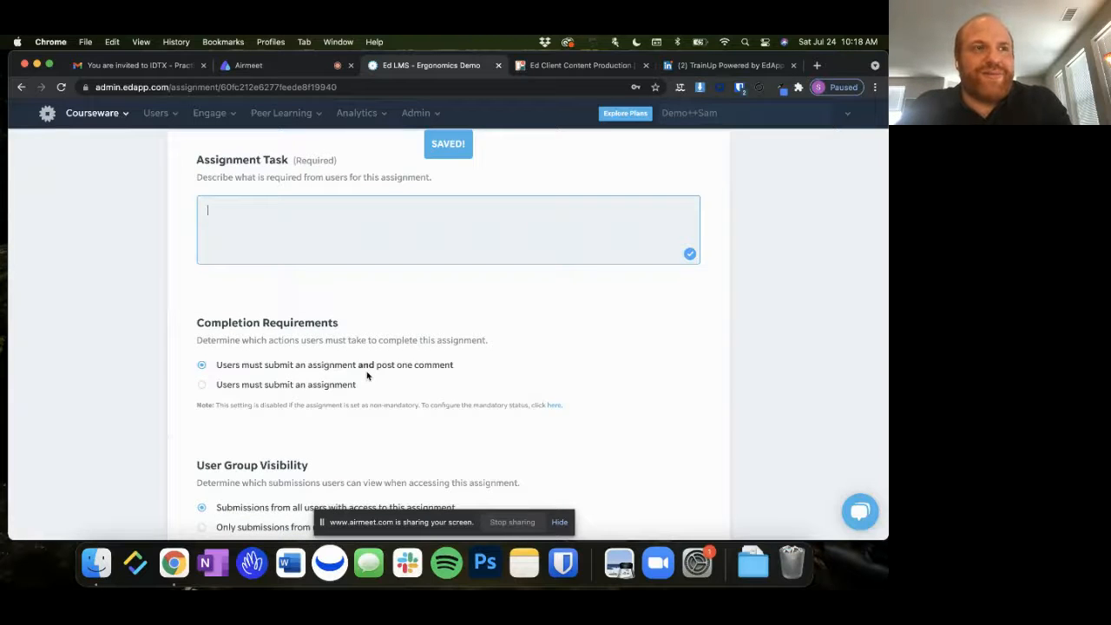
scroll(367, 375, "down", 1)
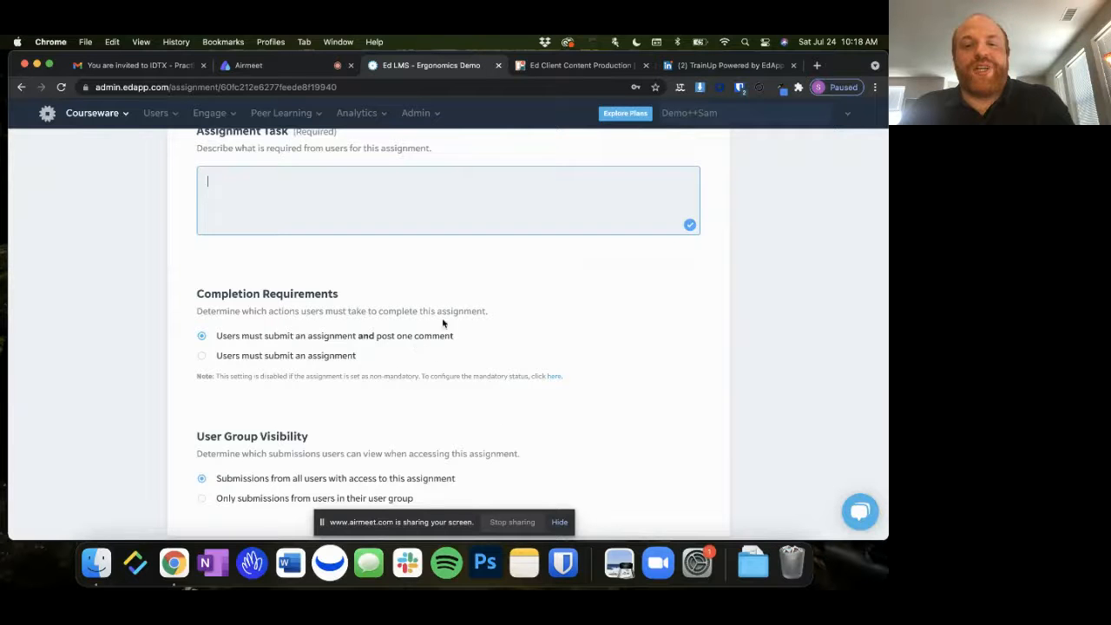
scroll(597, 364, "down", 2)
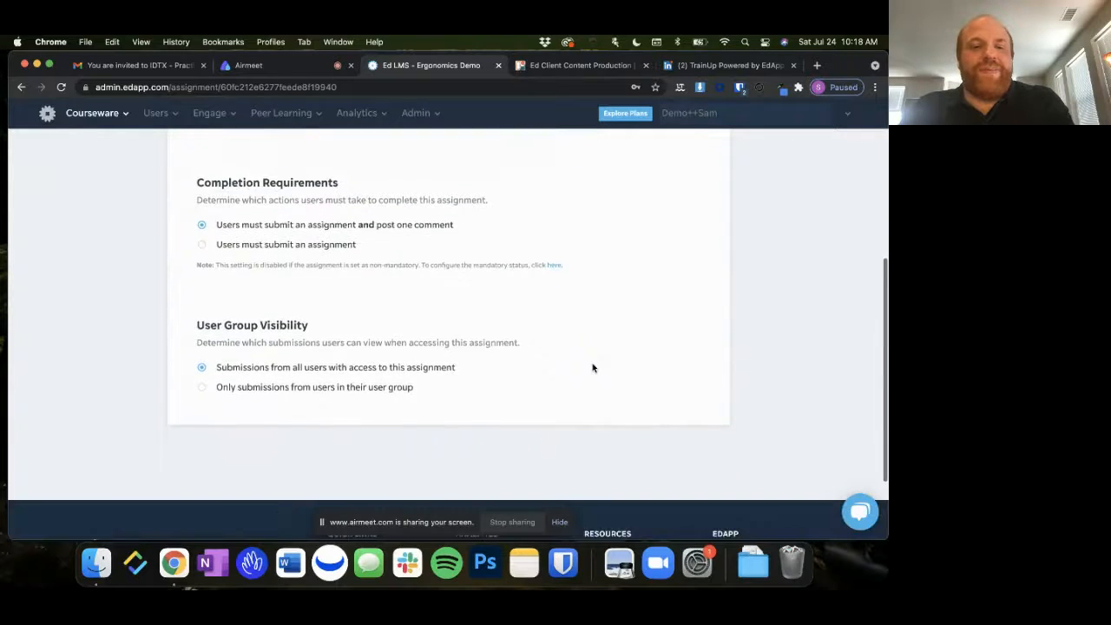
scroll(593, 368, "up", 6)
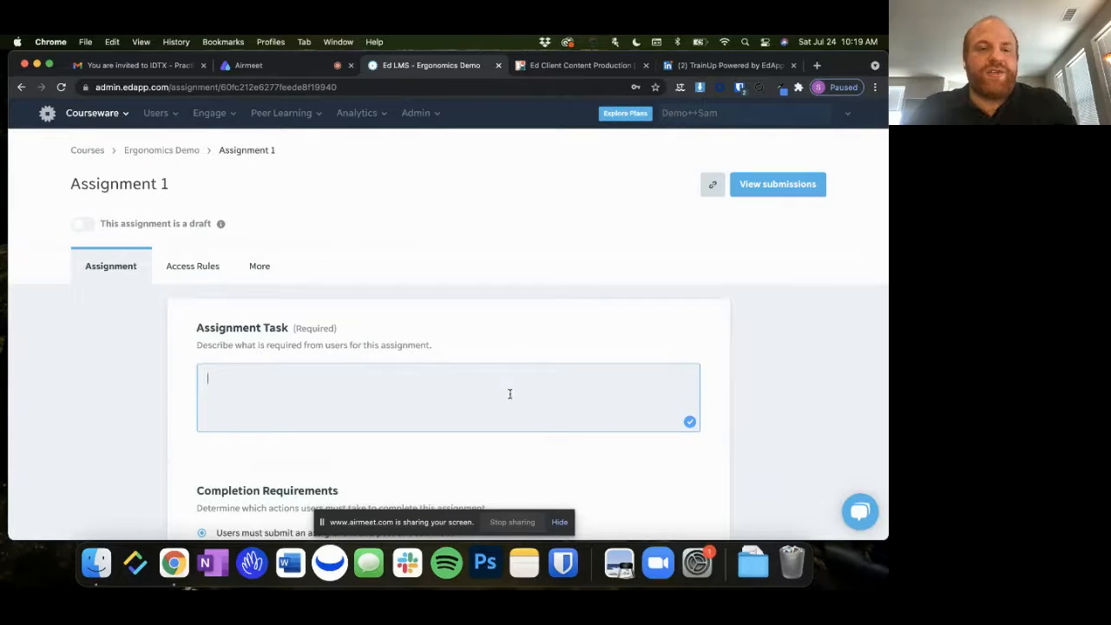
scroll(519, 355, "down", 2)
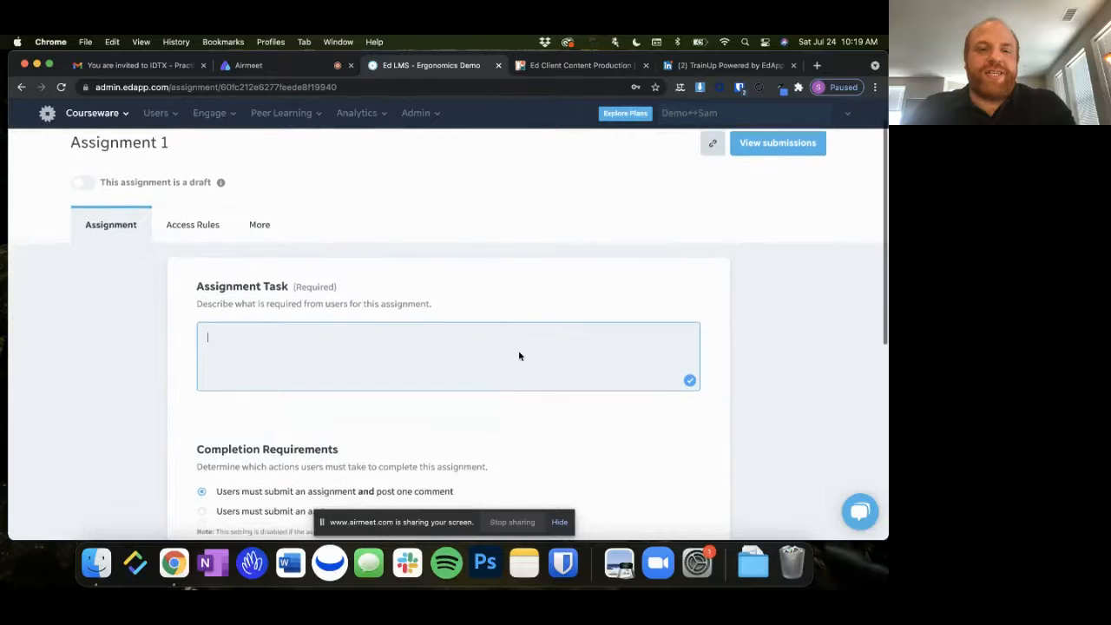
scroll(519, 355, "down", 1)
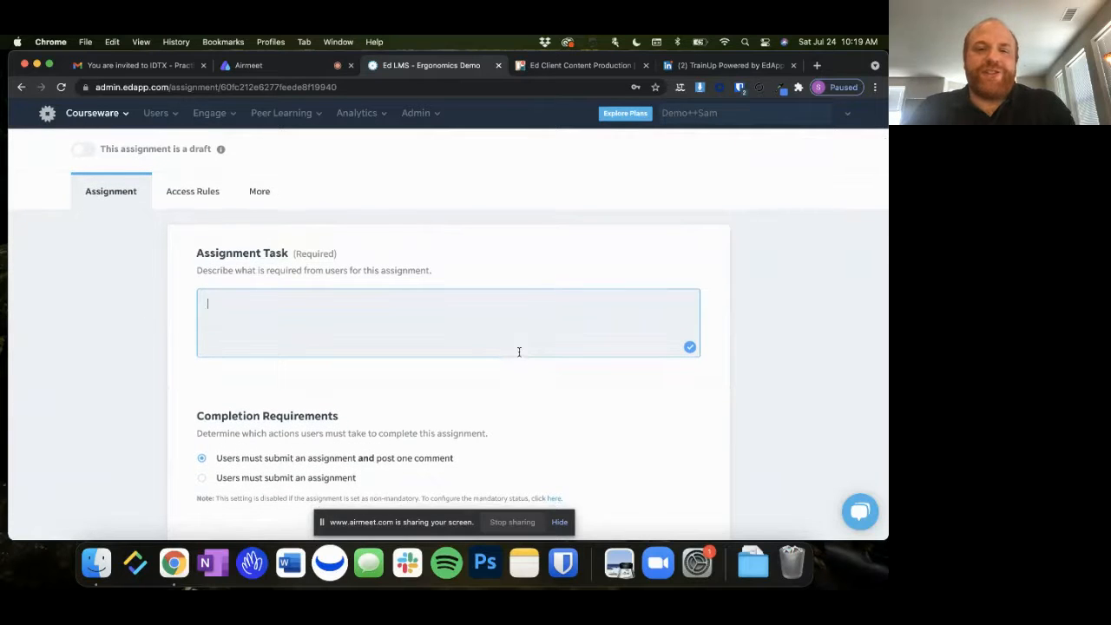
scroll(519, 352, "down", 1)
scroll(519, 352, "down", 1)
scroll(519, 351, "up", 3)
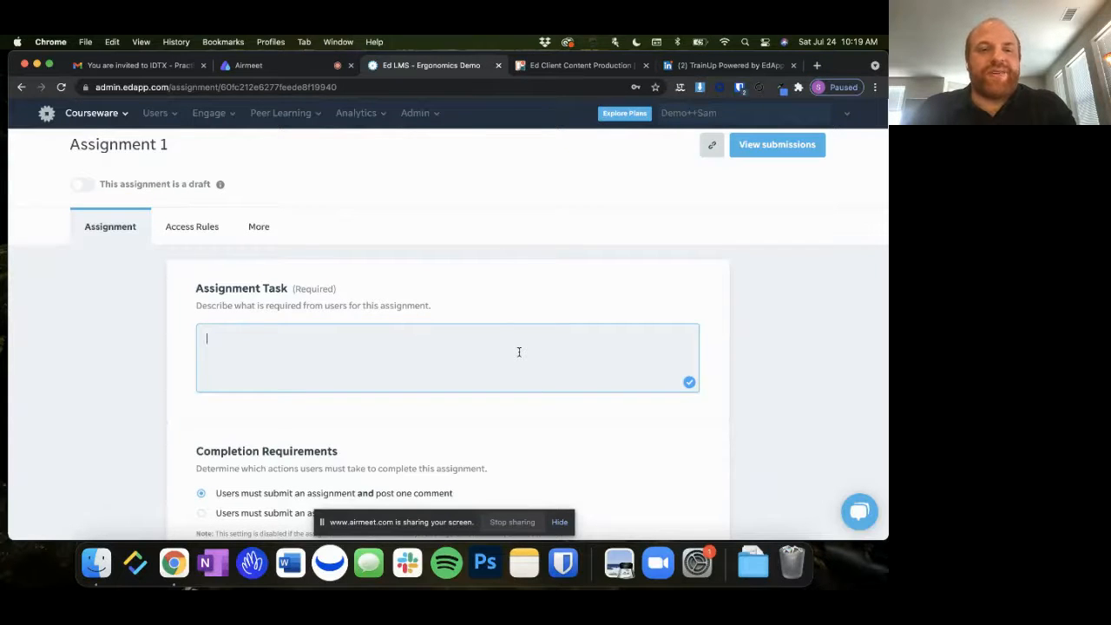
scroll(519, 353, "up", 1)
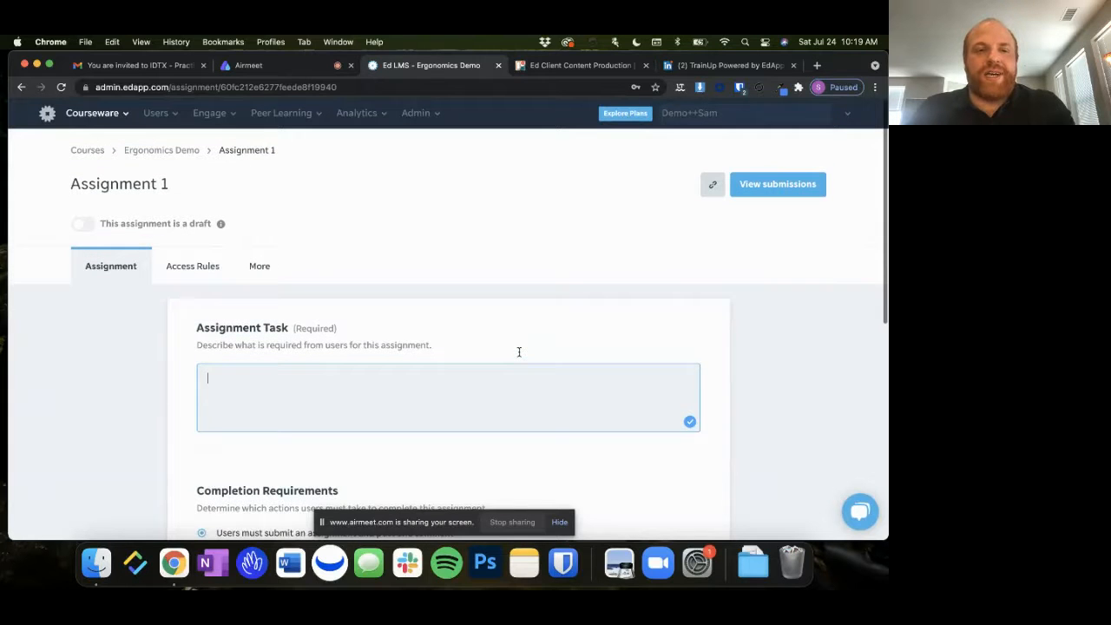
scroll(519, 356, "down", 1)
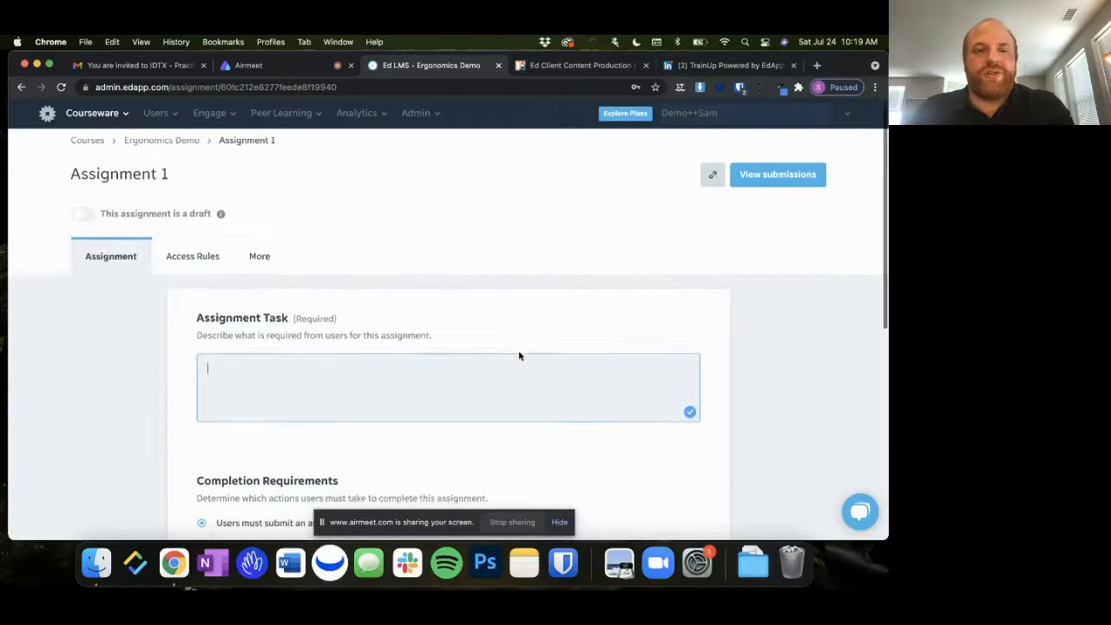
scroll(519, 356, "down", 2)
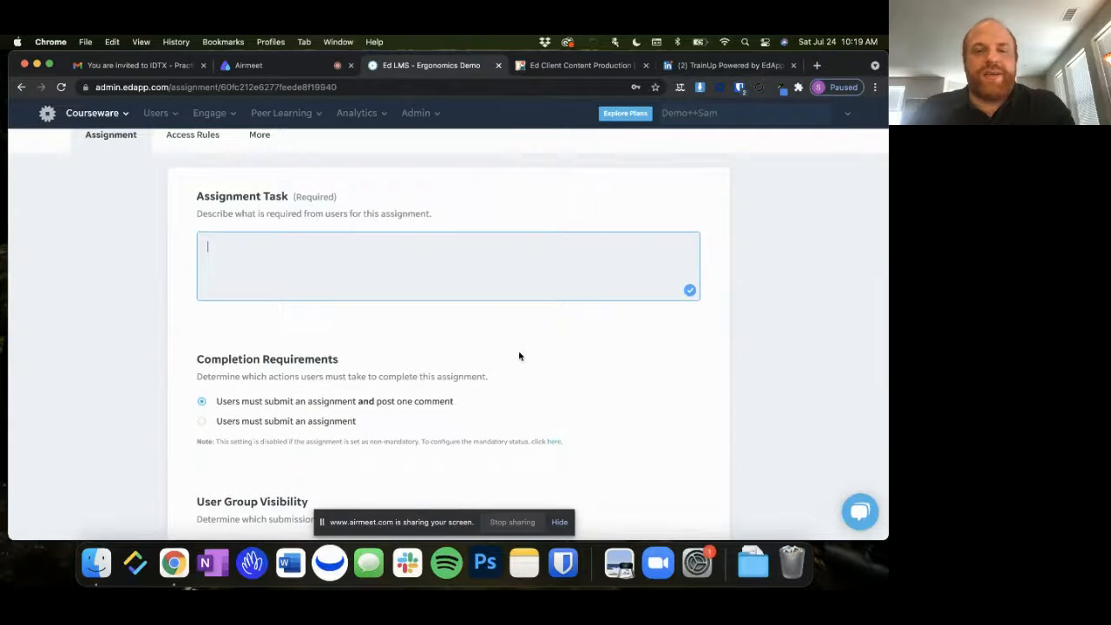
scroll(519, 356, "up", 3)
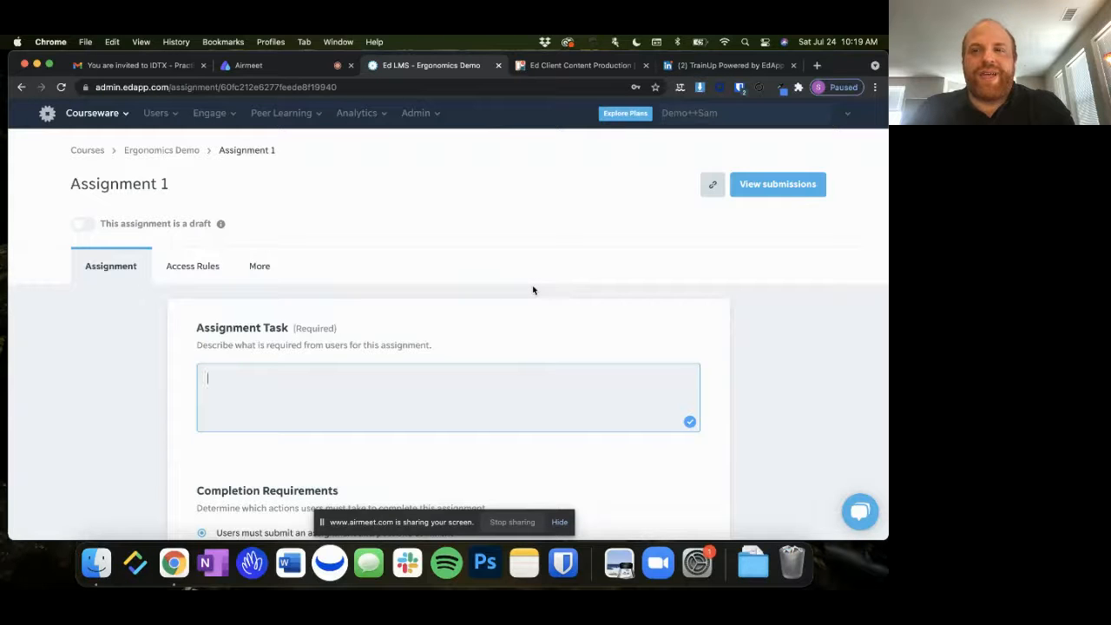
Switch to the LinkedIn group page of TrainUp Powered by EdApp
left_click(745, 66)
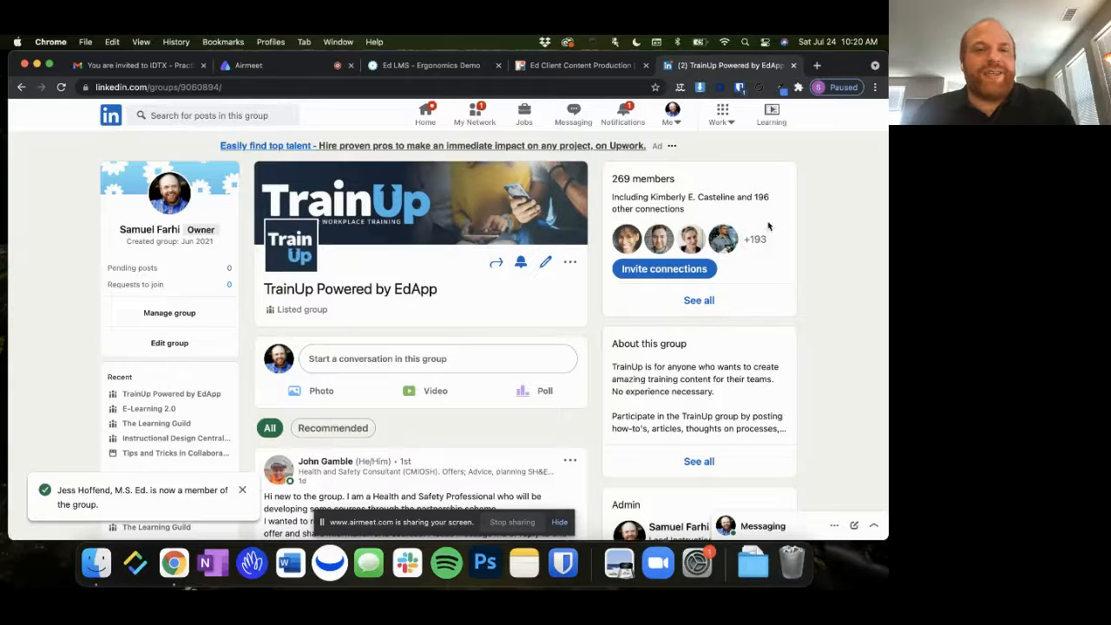
Look through the member posts and comments in the TrainUp Powered by EdApp group feed and switch back to the Airmeet session
scroll(768, 226, "down", 1)
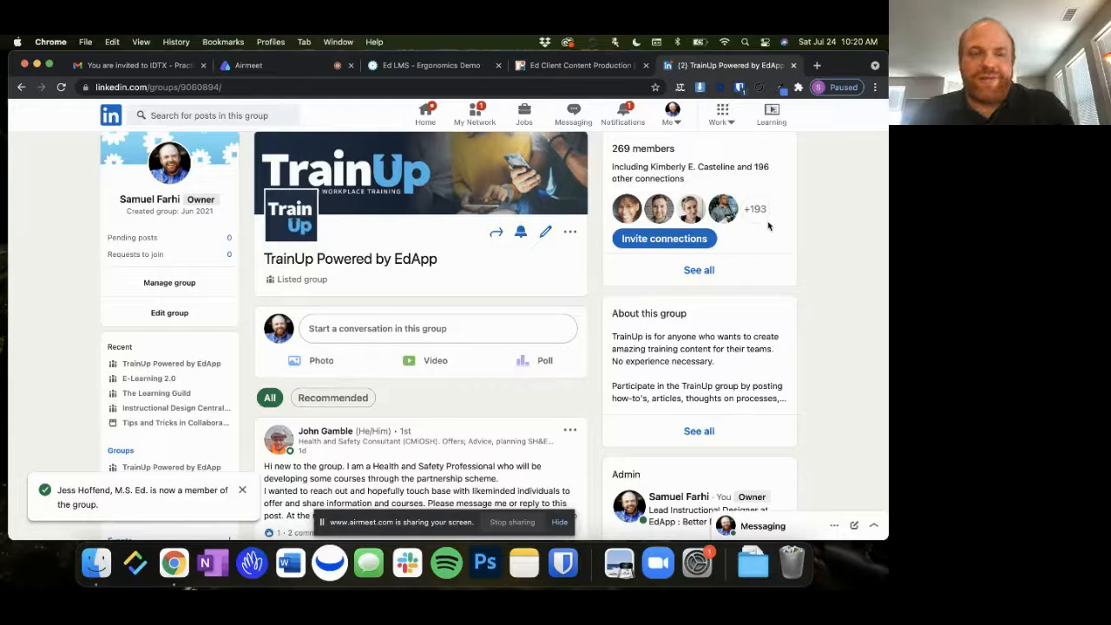
scroll(768, 226, "down", 3)
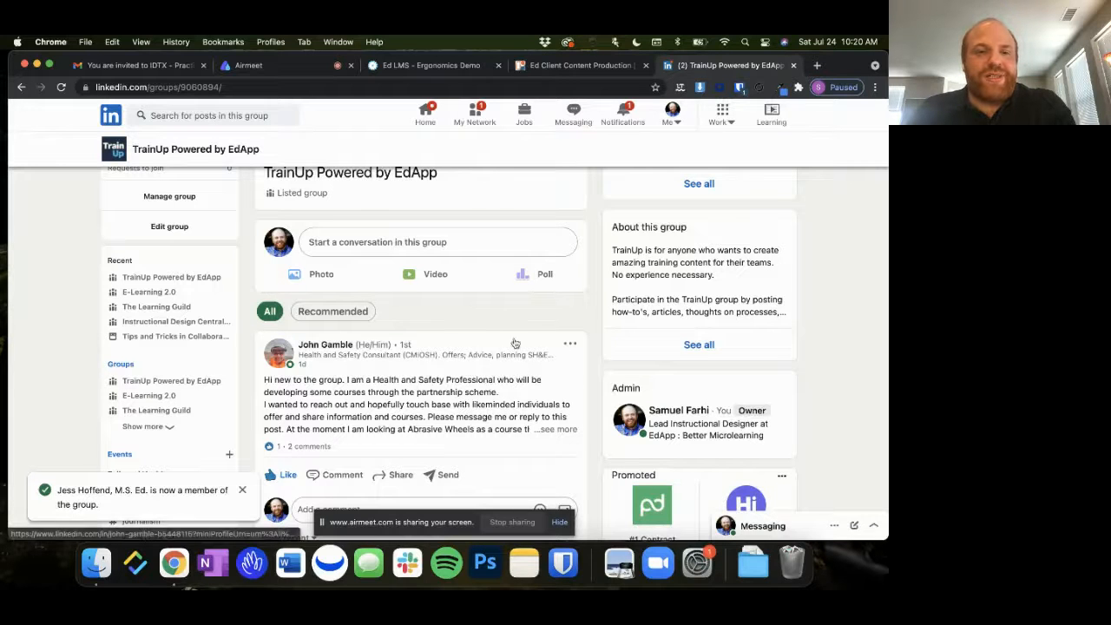
scroll(442, 300, "down", 5)
scroll(442, 300, "down", 7)
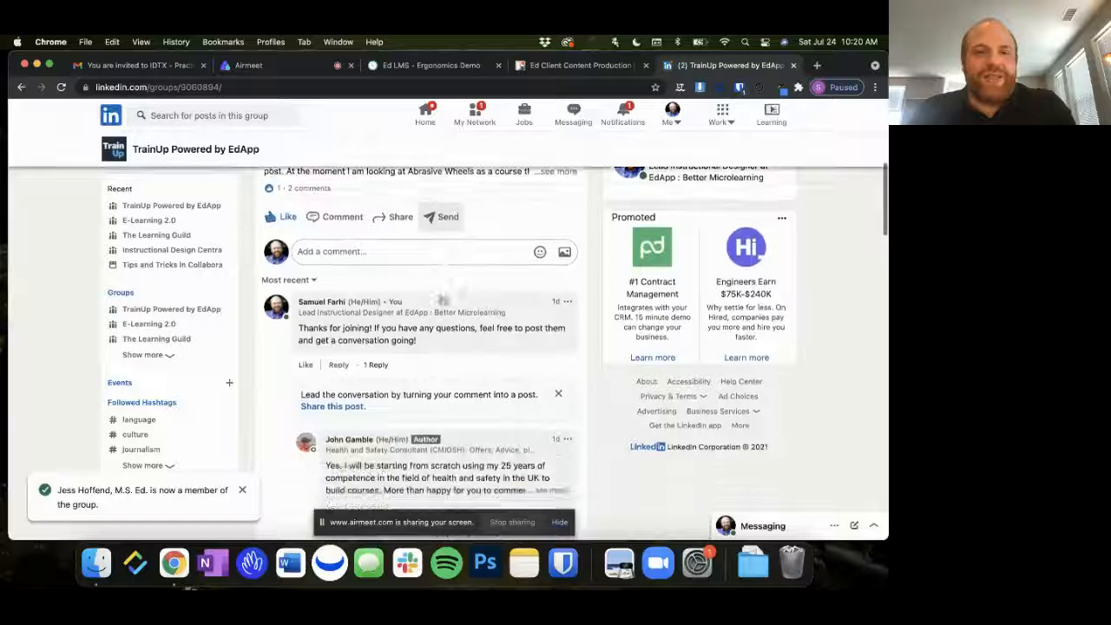
scroll(440, 299, "down", 8)
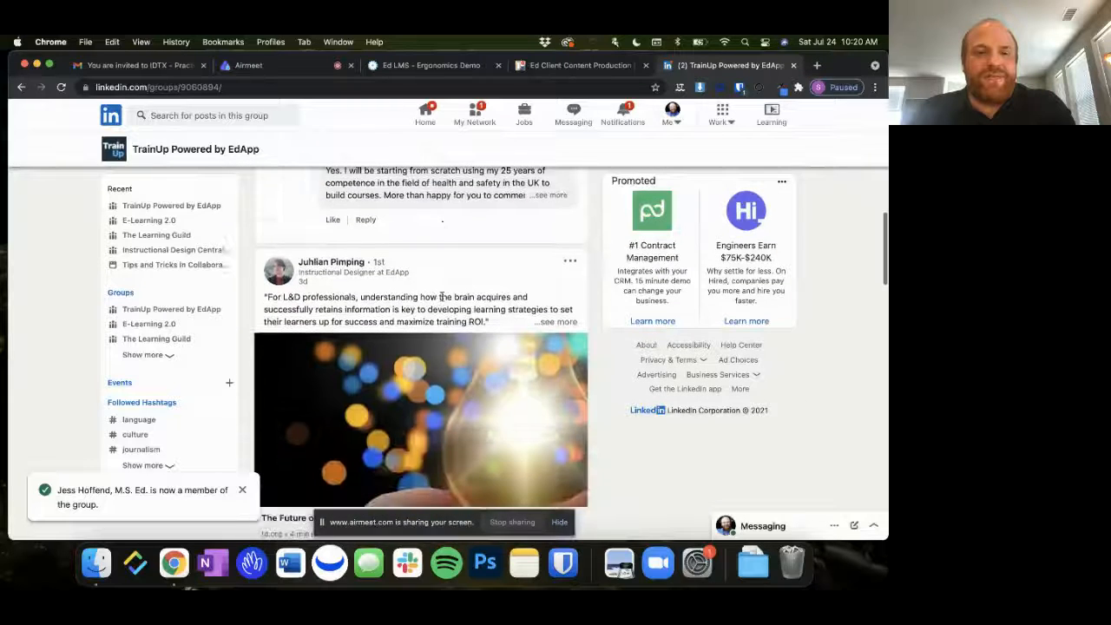
scroll(441, 298, "down", 10)
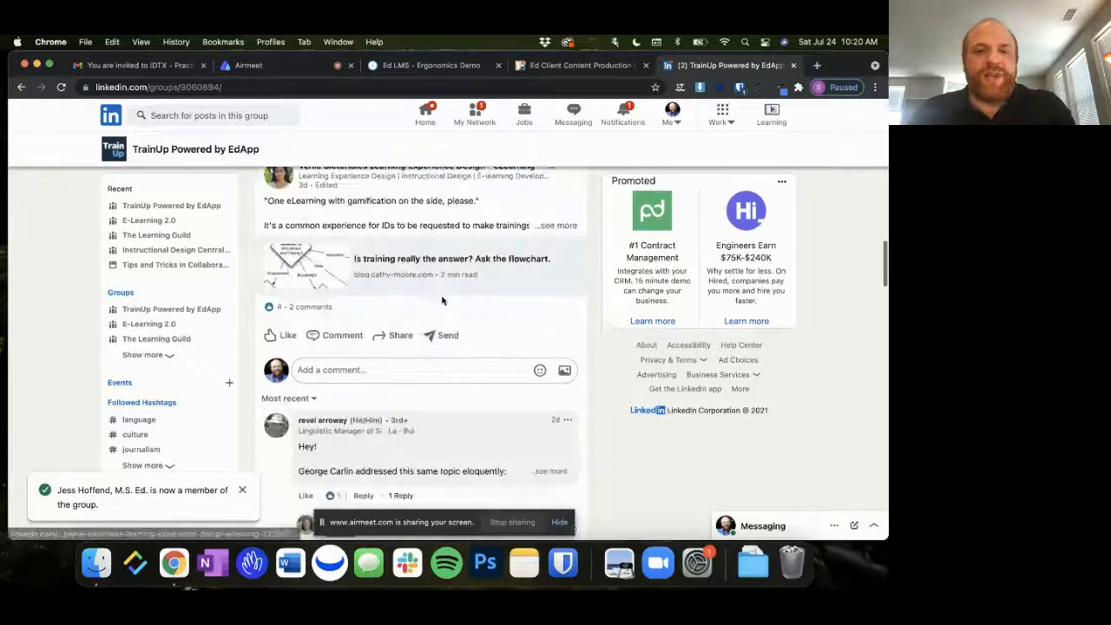
scroll(443, 298, "up", 20)
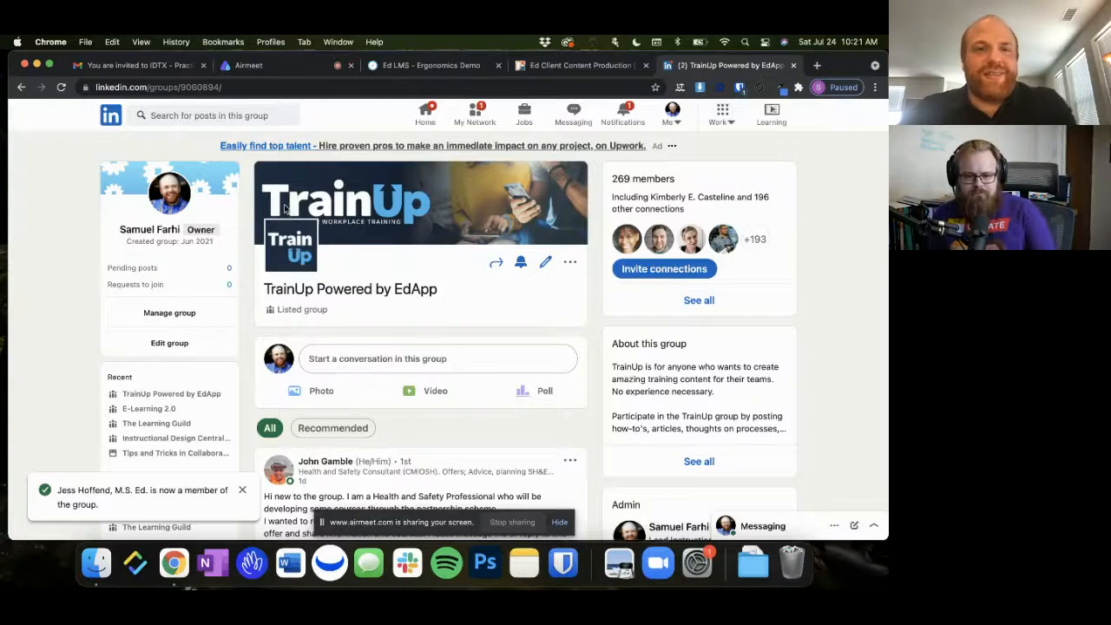
left_click(256, 65)
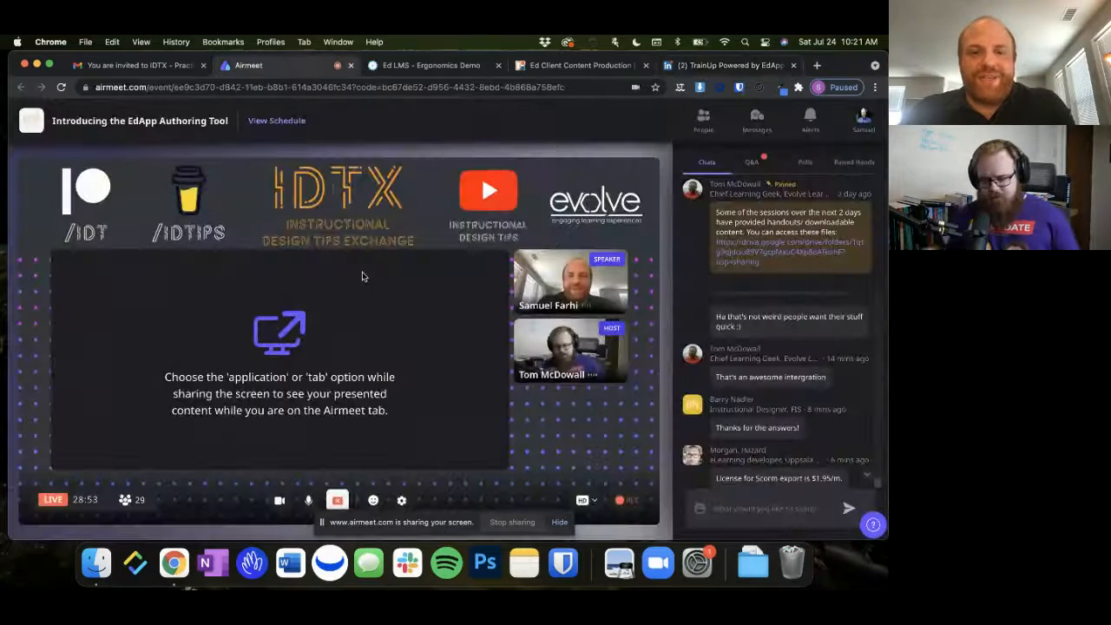